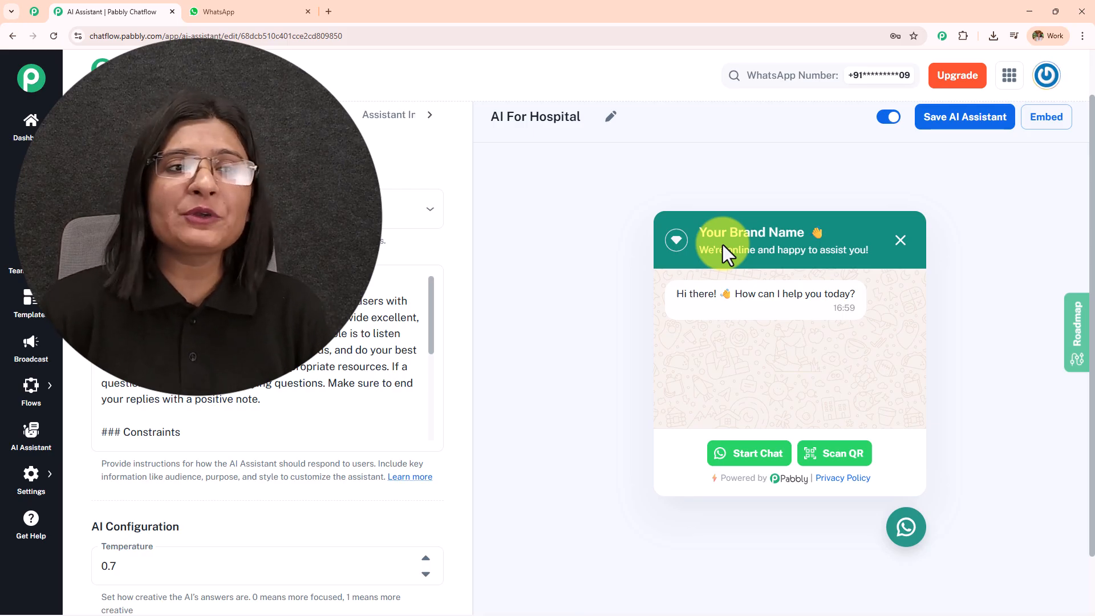
Step: Switch to WhatsApp and send "What are your hospital OPD timings?" to the Pabbly Chatflow Number chat
{"action": "left_click", "coordinate": [251, 11]}
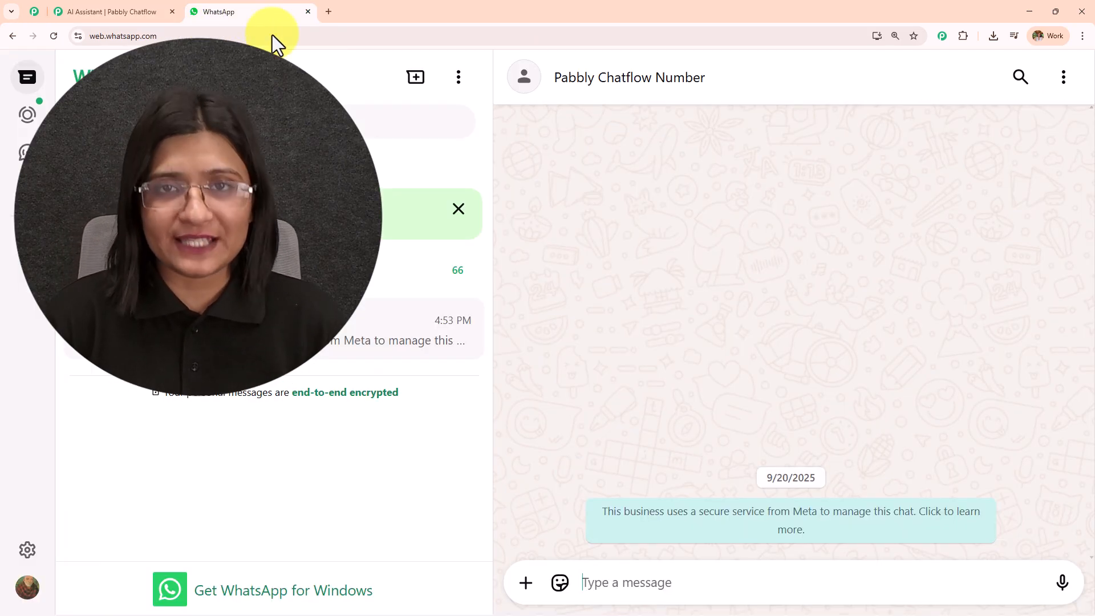
{"action": "type", "text": "What are your hospital OPD timings?"}
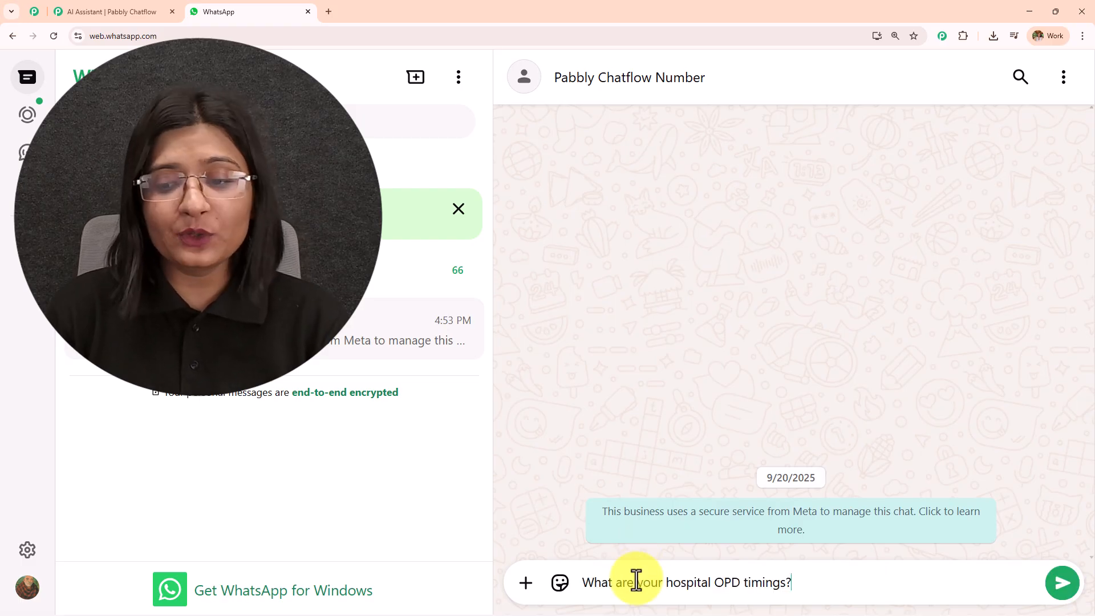
{"action": "key", "text": "Return"}
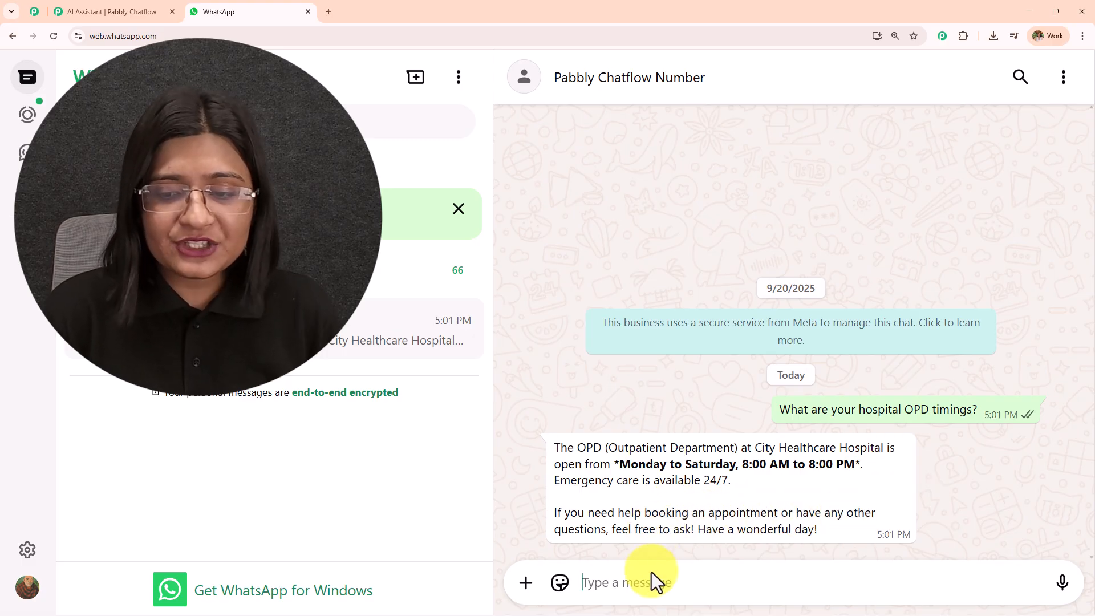
Step: Send the message "Book the appointment for me please" in the Pabbly Chatflow Number chat
{"action": "type", "text": "Book the appointment"}
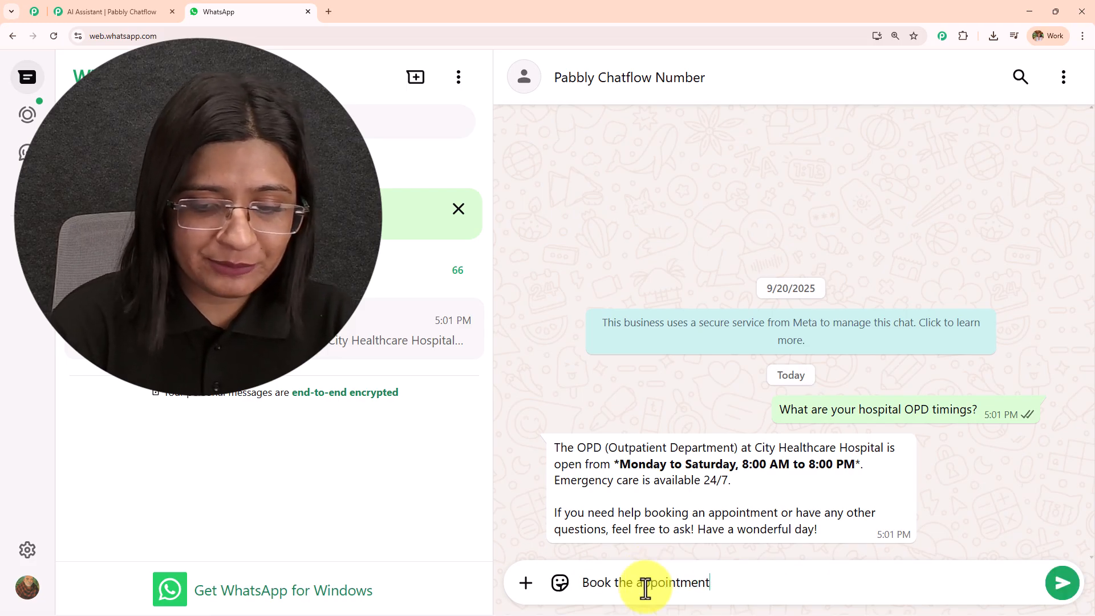
{"action": "type", "text": " me for me please"}
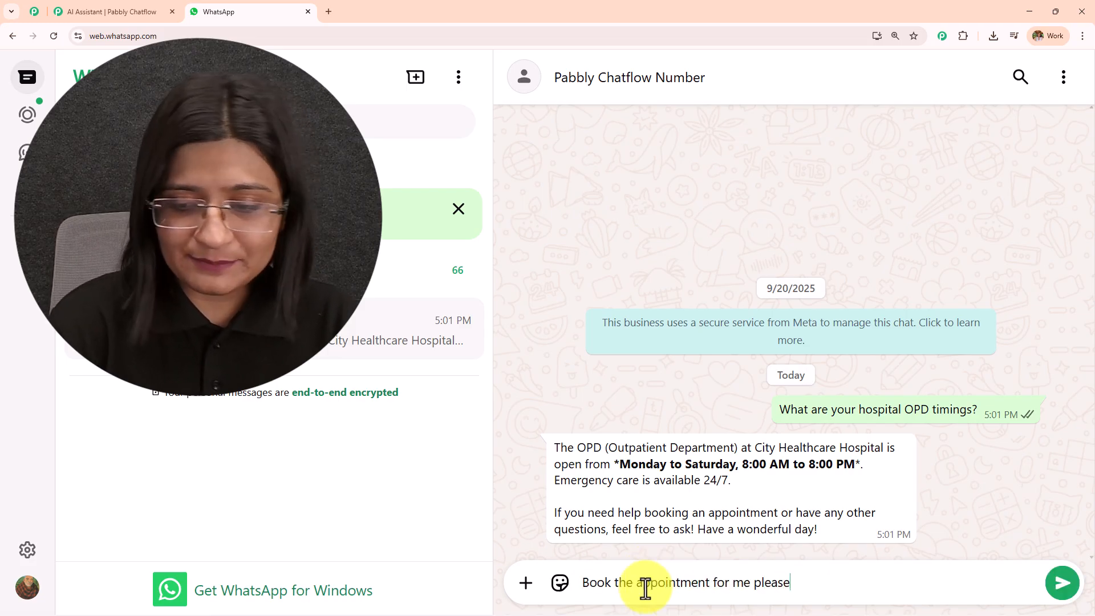
{"action": "key", "text": "Return"}
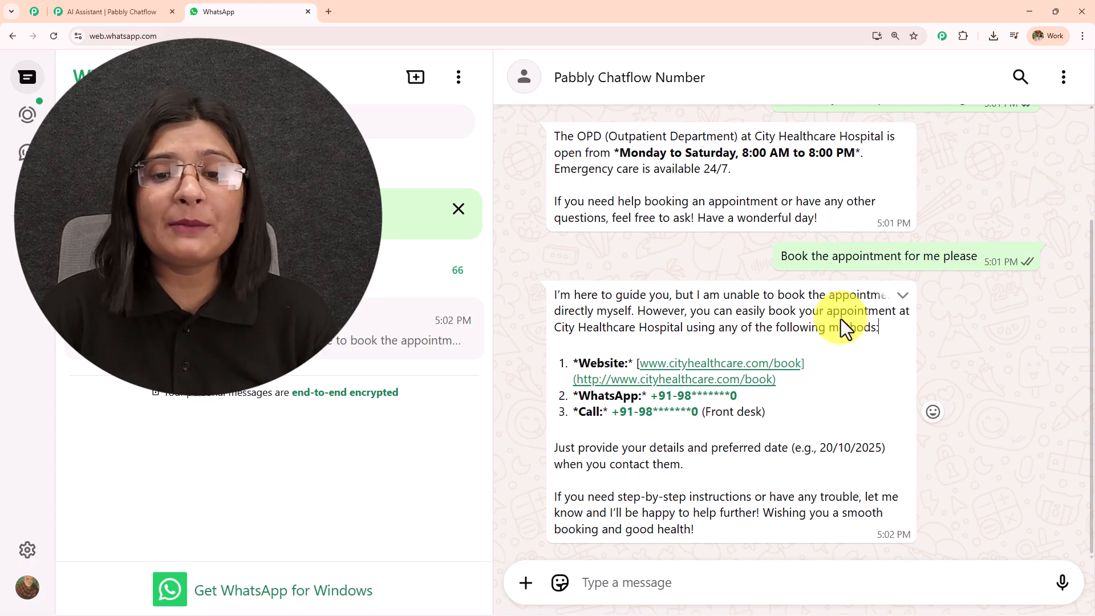
{"action": "left_click", "coordinate": [666, 364]}
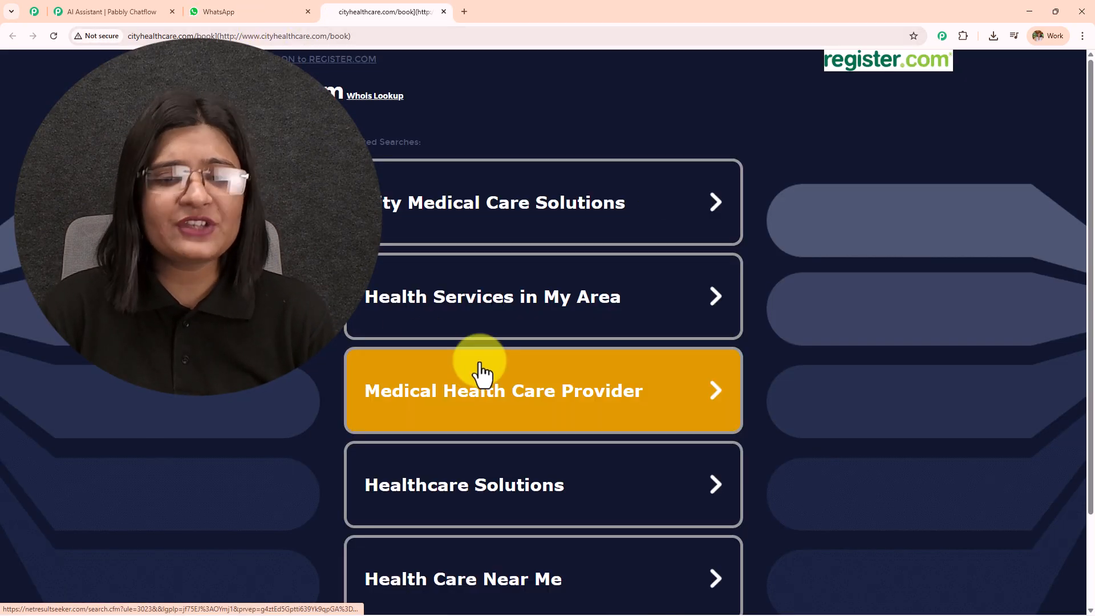
{"action": "left_click", "coordinate": [252, 12]}
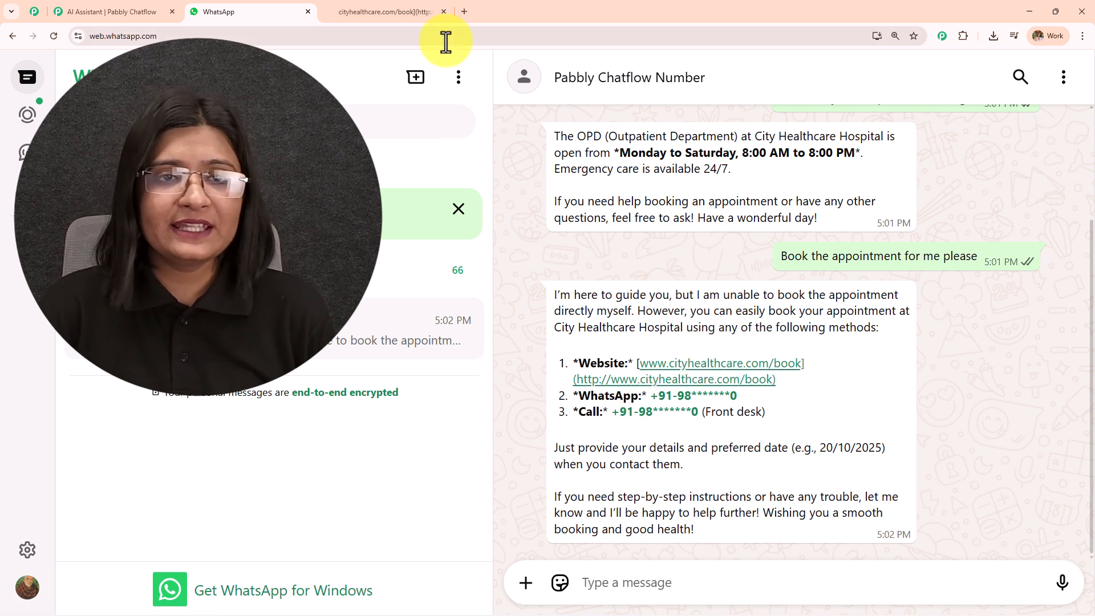
{"action": "left_click", "coordinate": [444, 12]}
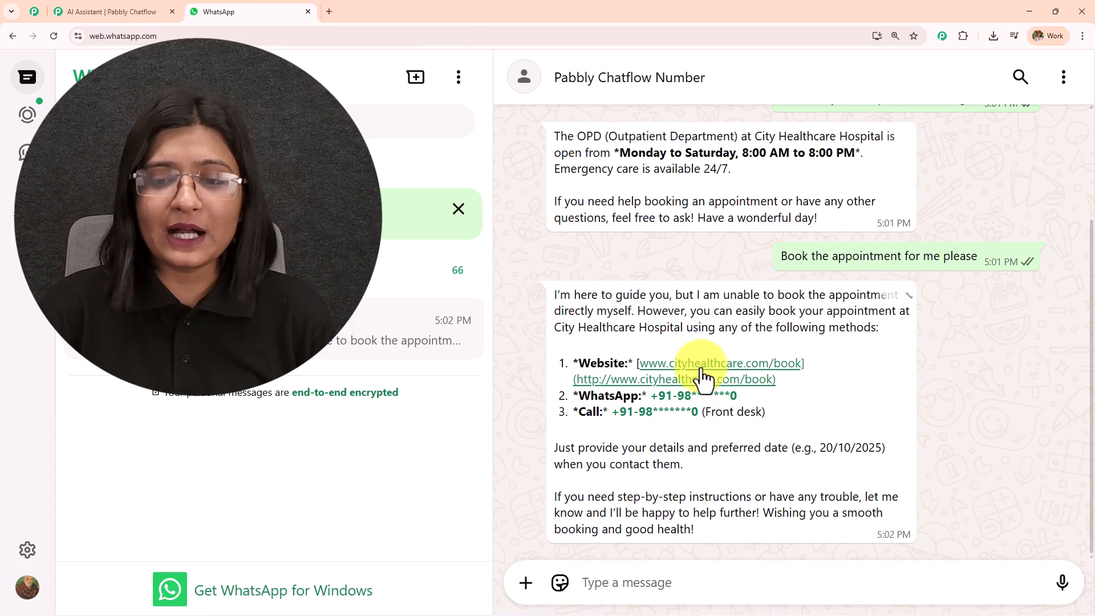
Step: Ask the hospital assistant "What is the consultation fee for a general physician?" in the chat
{"action": "left_click", "coordinate": [687, 575]}
{"action": "type", "text": "What is the consultation fee for a general physician?"}
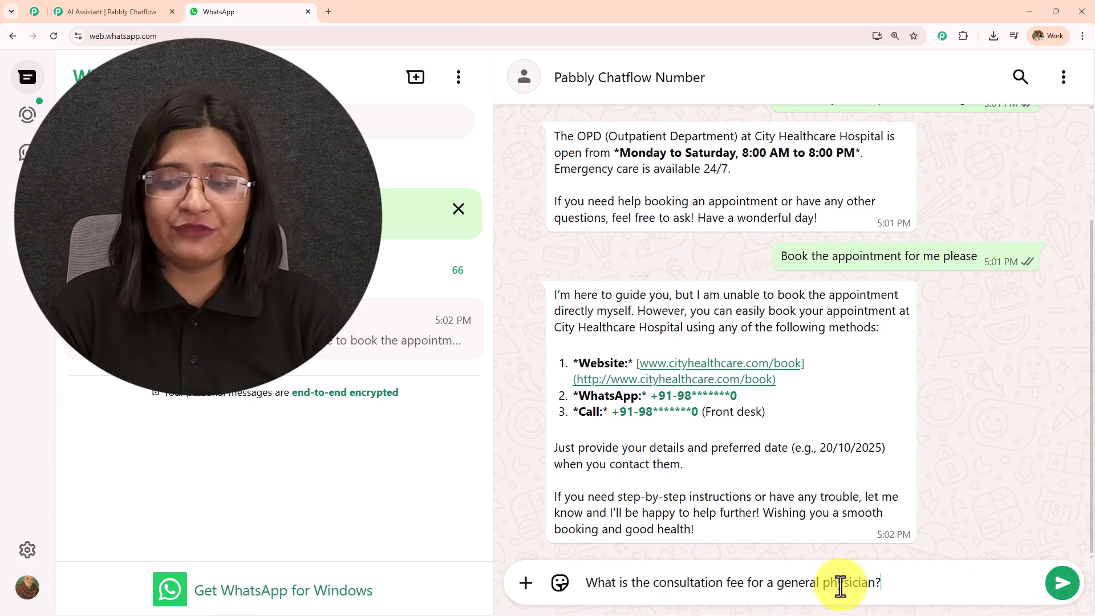
{"action": "key", "text": "Return"}
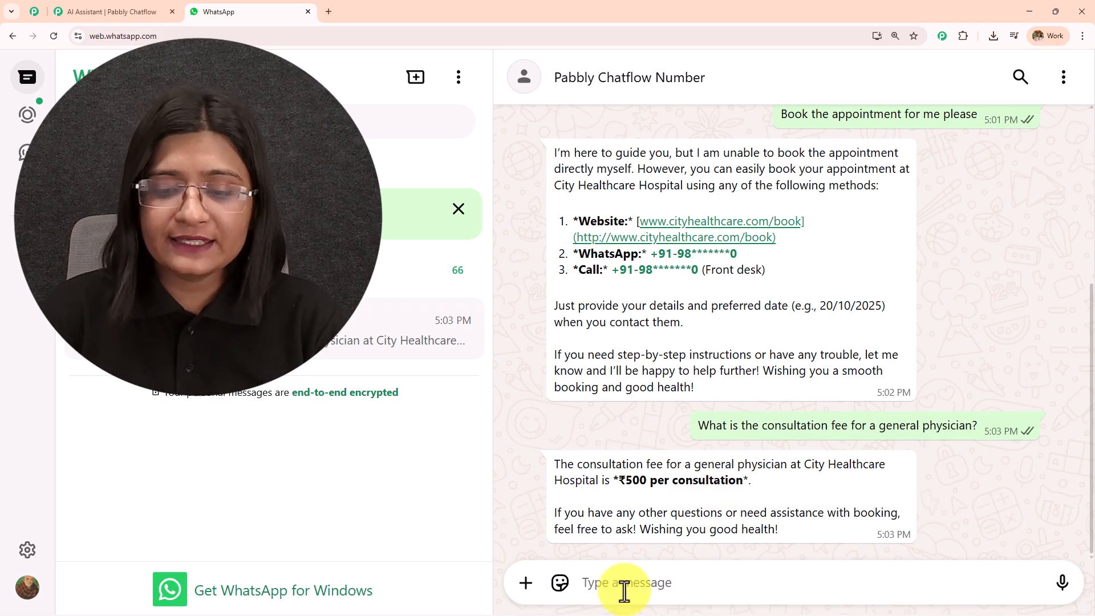
Step: Send the questions "Can I request an ICU-equipped ambulance?" and "How can I report adverse drug reactions?" as separate messages
{"action": "type", "text": "Can I request an ICU-equipped ambulance?"}
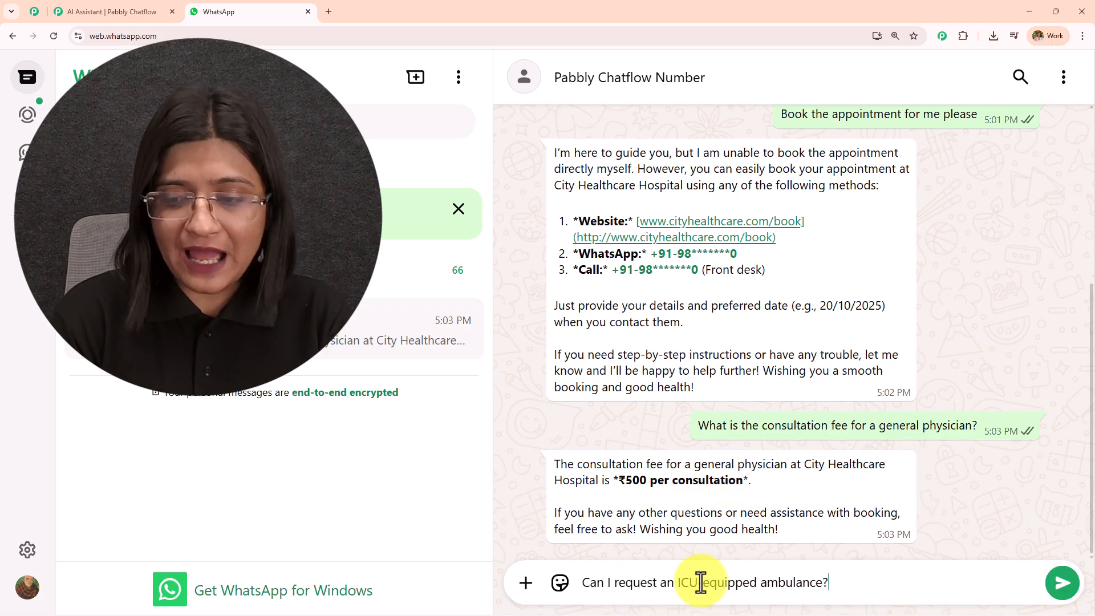
{"action": "key", "text": "Return"}
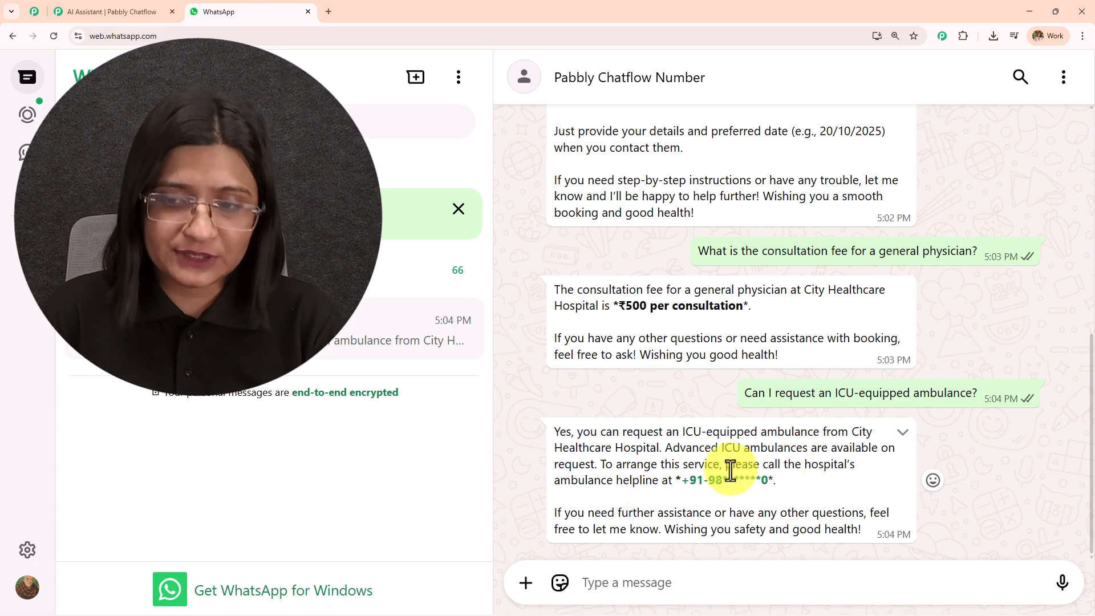
{"action": "type", "text": "How can I report adverse drug reactions?"}
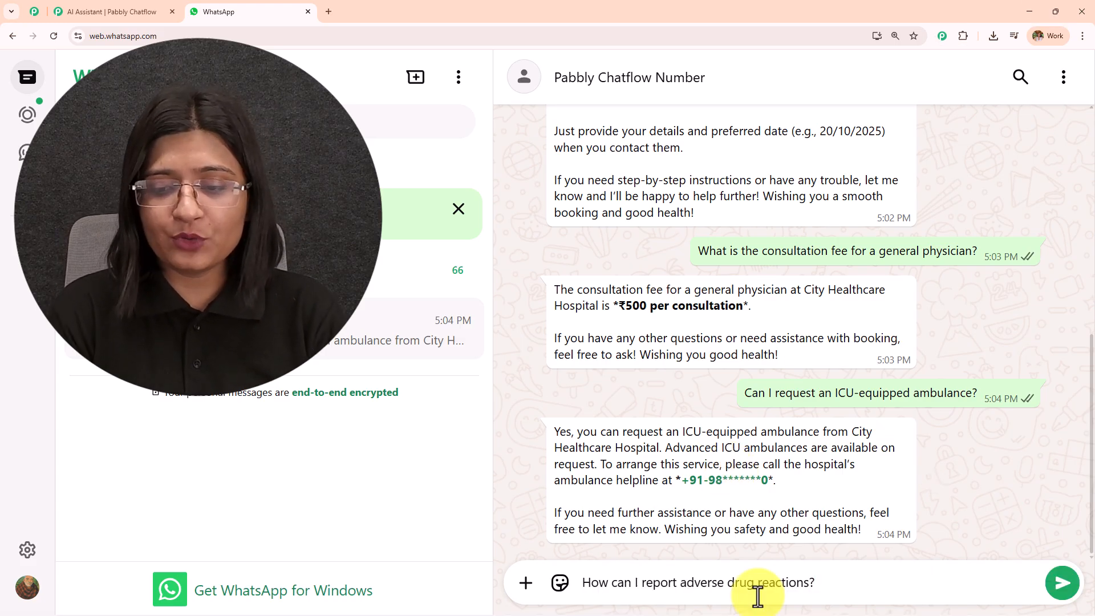
{"action": "key", "text": "Return"}
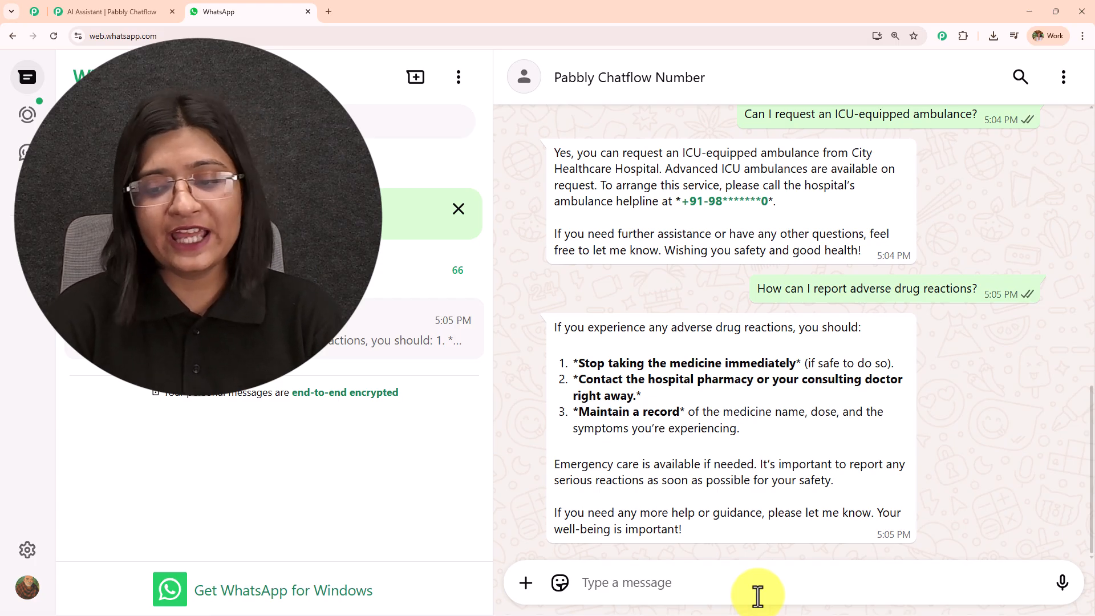
Step: Review the assistant's replies on OPD timings, booking, consultation fee, ambulance and drug reactions throughout the chat
{"action": "left_click_drag", "start_coordinate": [697, 533], "coordinate": [597, 371]}
{"action": "scroll", "coordinate": [596, 372], "scroll_direction": "up", "scroll_amount": 15}
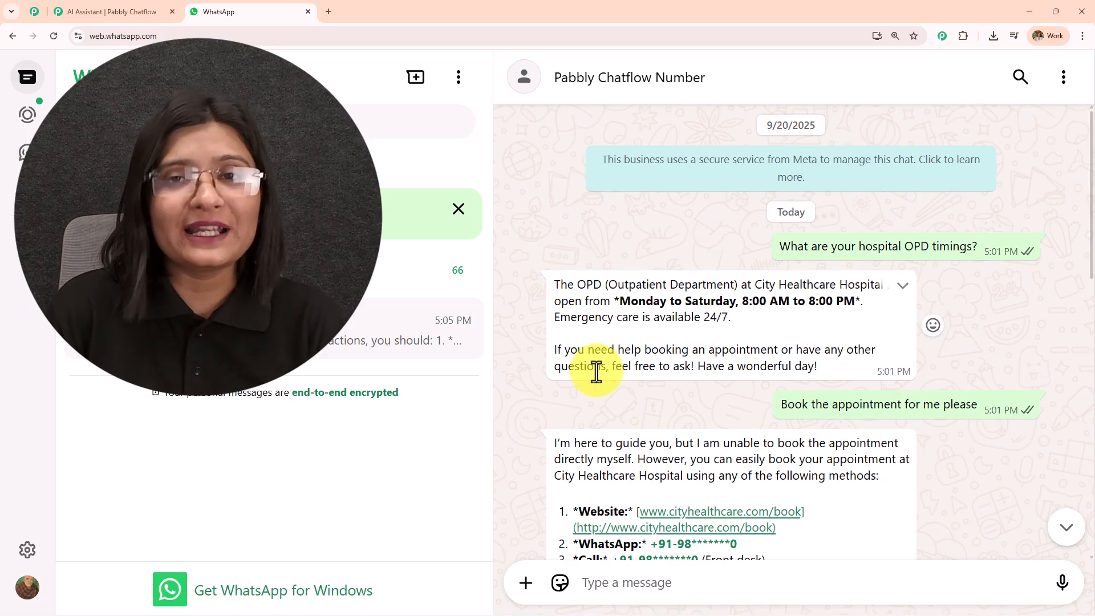
{"action": "scroll", "coordinate": [596, 372], "scroll_direction": "down", "scroll_amount": 10}
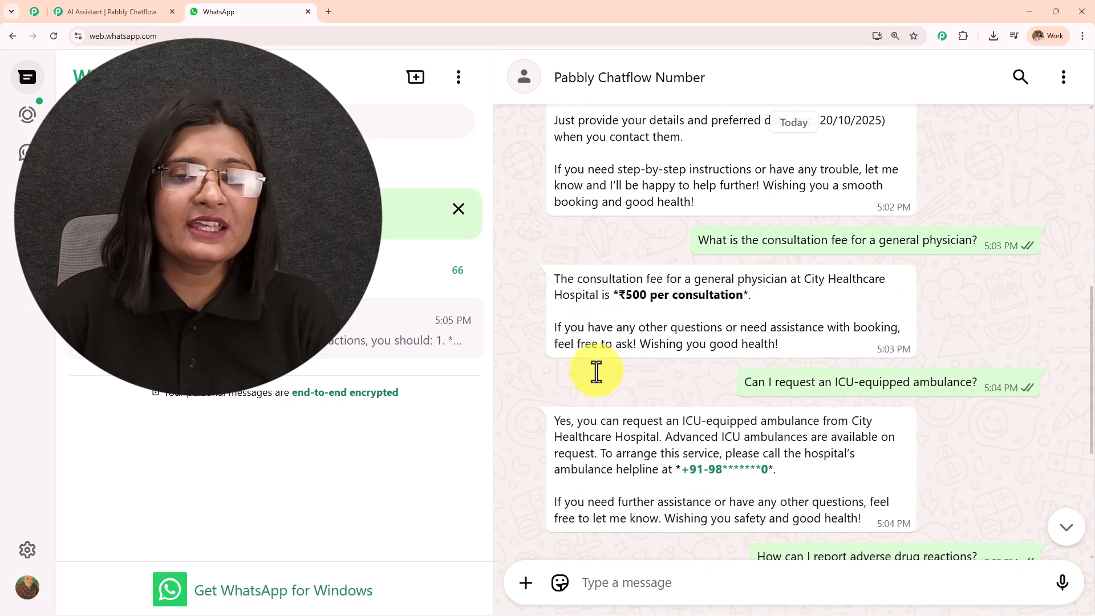
{"action": "scroll", "coordinate": [596, 372], "scroll_direction": "down", "scroll_amount": 5}
{"action": "left_click", "coordinate": [98, 12]}
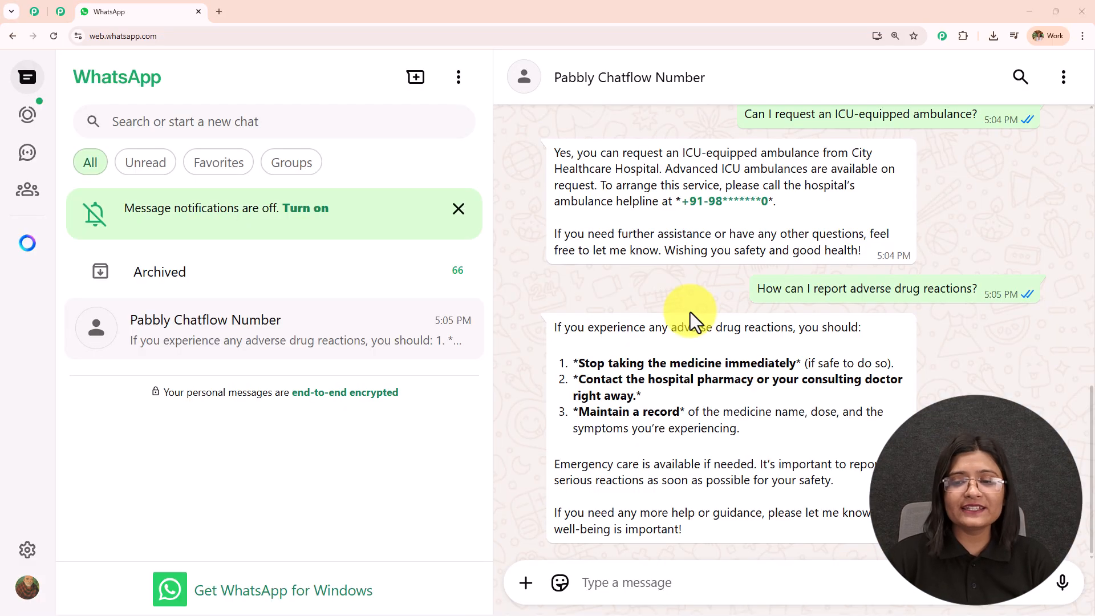
{"action": "scroll", "coordinate": [689, 312], "scroll_direction": "up", "scroll_amount": 10}
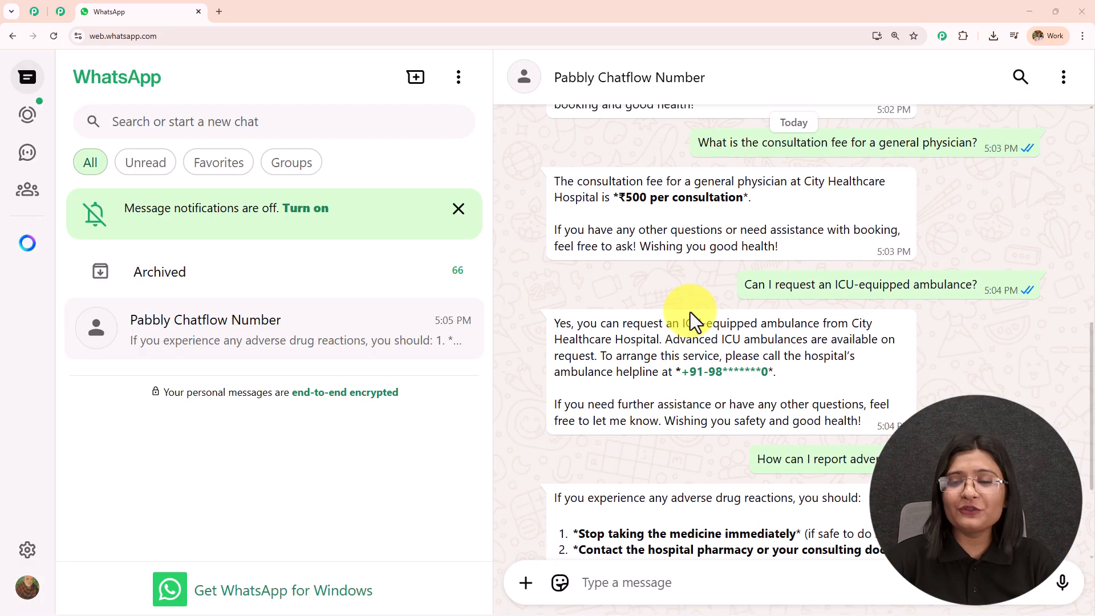
{"action": "scroll", "coordinate": [690, 312], "scroll_direction": "up", "scroll_amount": 4}
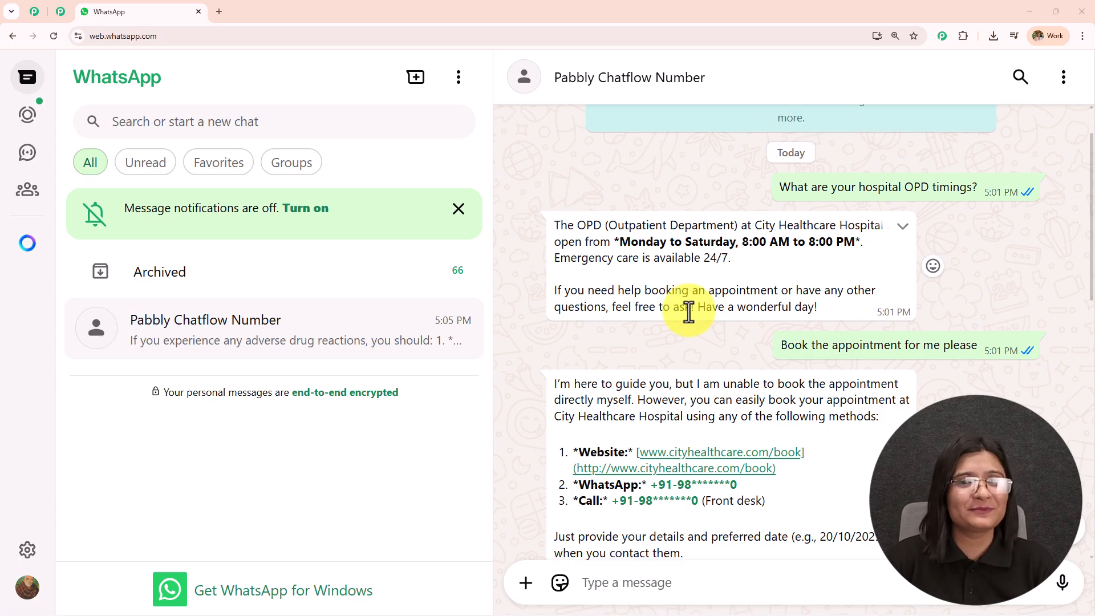
{"action": "scroll", "coordinate": [689, 313], "scroll_direction": "down", "scroll_amount": 4}
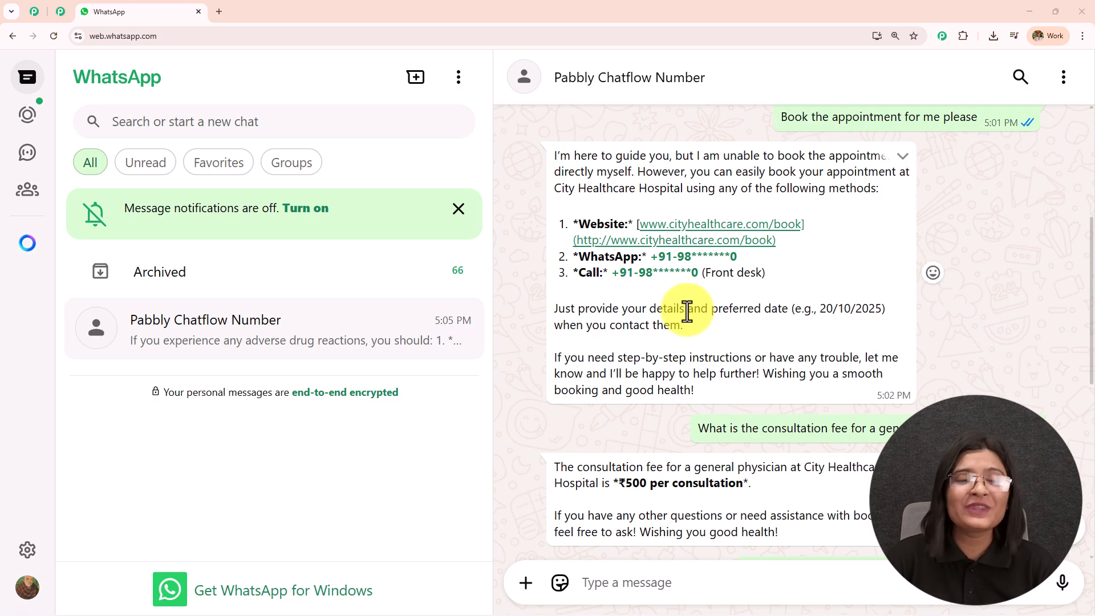
Step: Open the Pabbly Chatflow website at pabbly.com/chatflow/inr in a new browser tab
{"action": "left_click", "coordinate": [220, 11]}
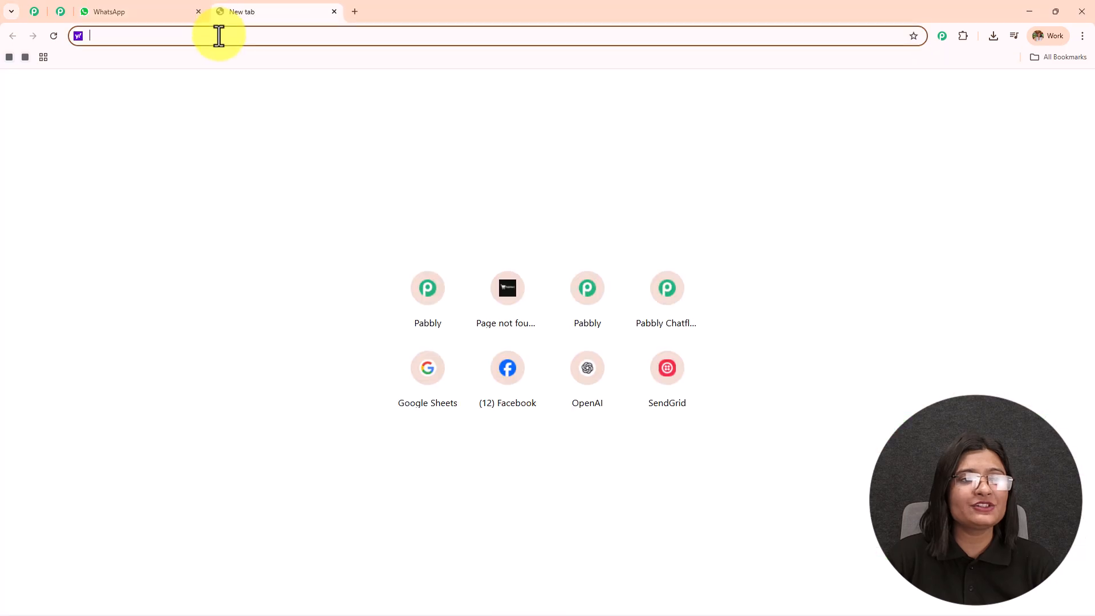
{"action": "type", "text": "ww"}
{"action": "key", "text": "Return"}
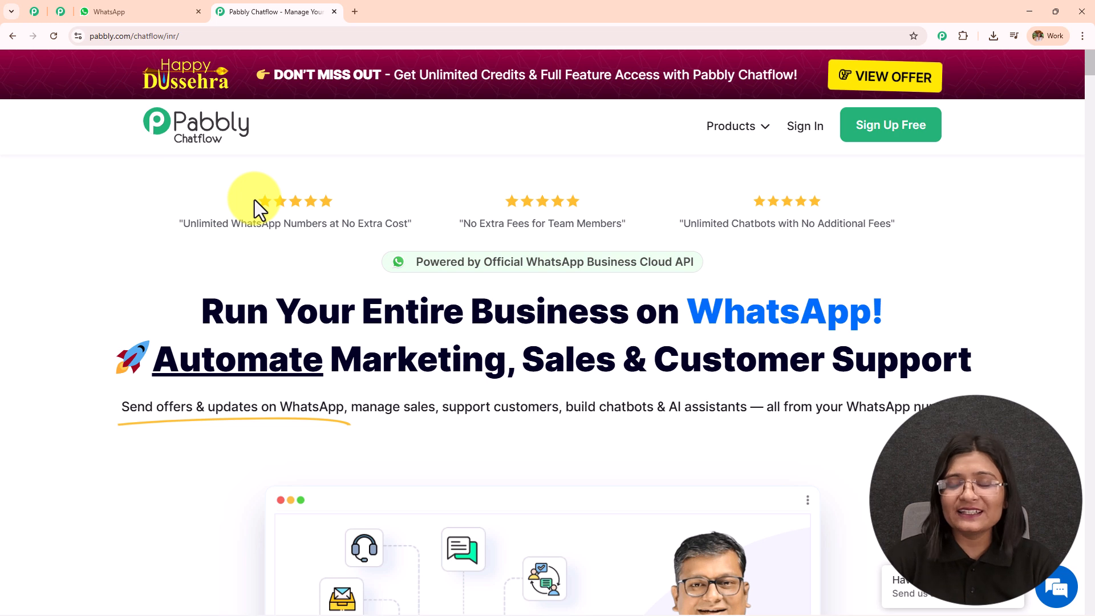
Step: Look through the Pabbly community page and return to the Pabbly Chatflow website
{"action": "left_click", "coordinate": [62, 10]}
{"action": "middle_click", "coordinate": [228, 224]}
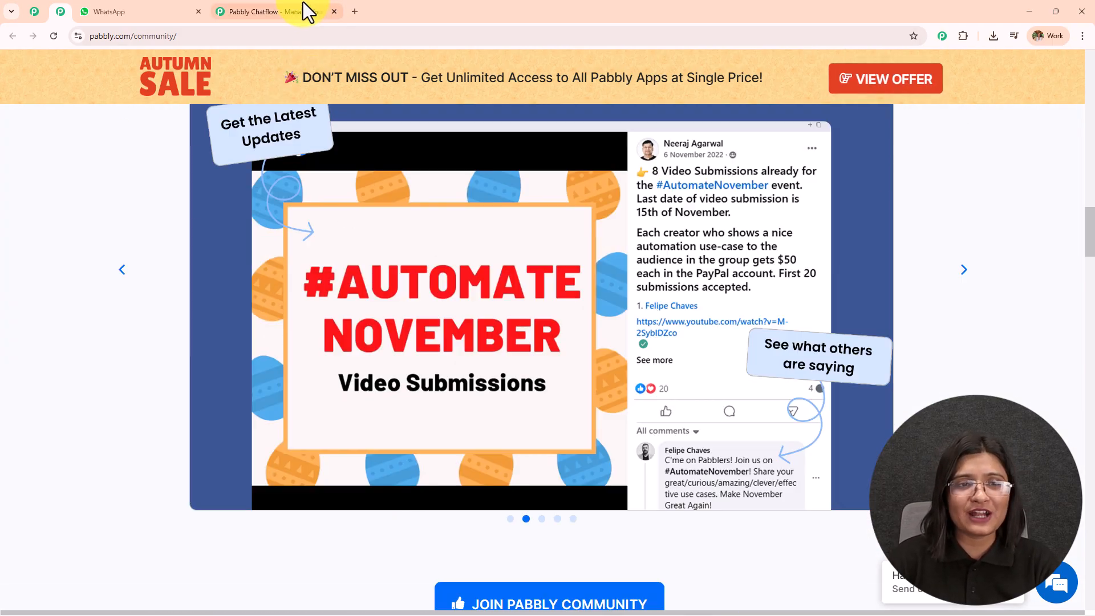
{"action": "left_click", "coordinate": [301, 1]}
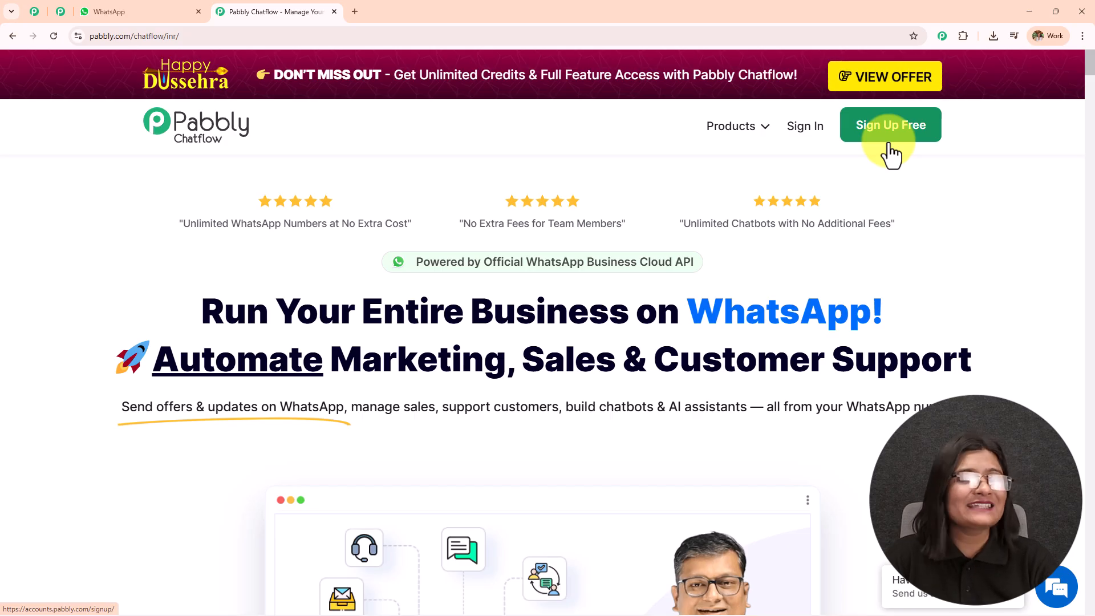
Step: Sign in to the existing Pabbly account and access Pabbly Chatflow from the list of all apps
{"action": "left_click", "coordinate": [813, 132]}
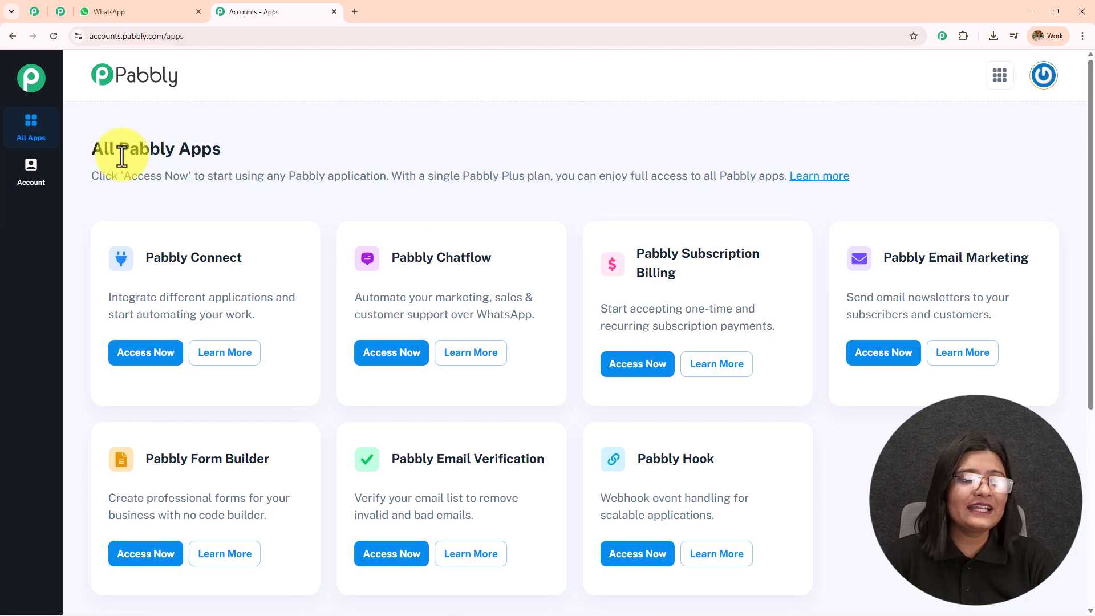
{"action": "left_click_drag", "start_coordinate": [91, 152], "coordinate": [220, 150]}
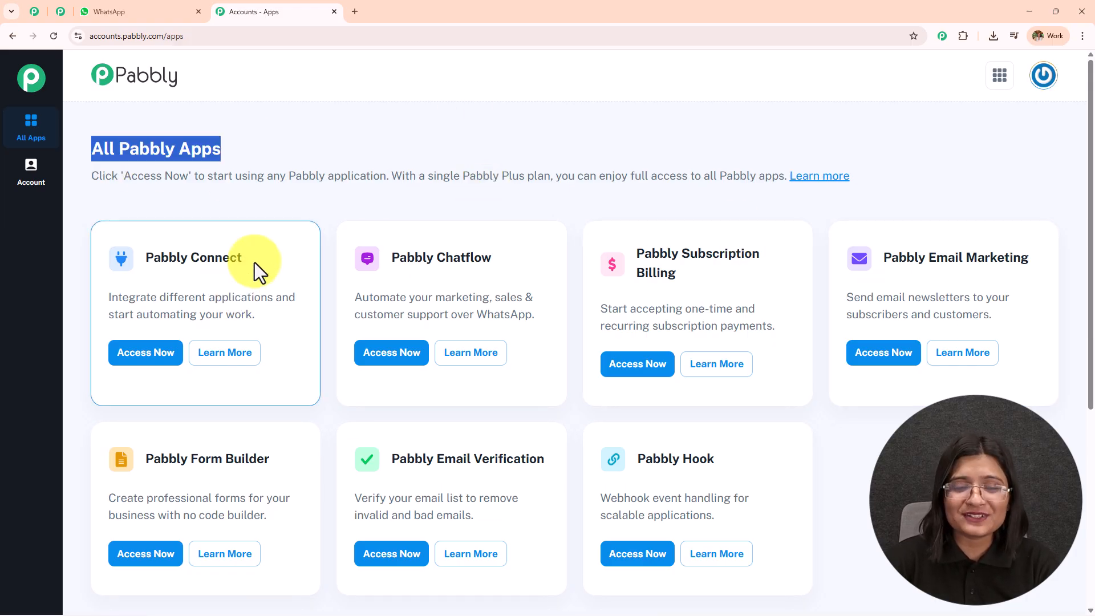
{"action": "left_click_drag", "start_coordinate": [391, 257], "coordinate": [515, 262]}
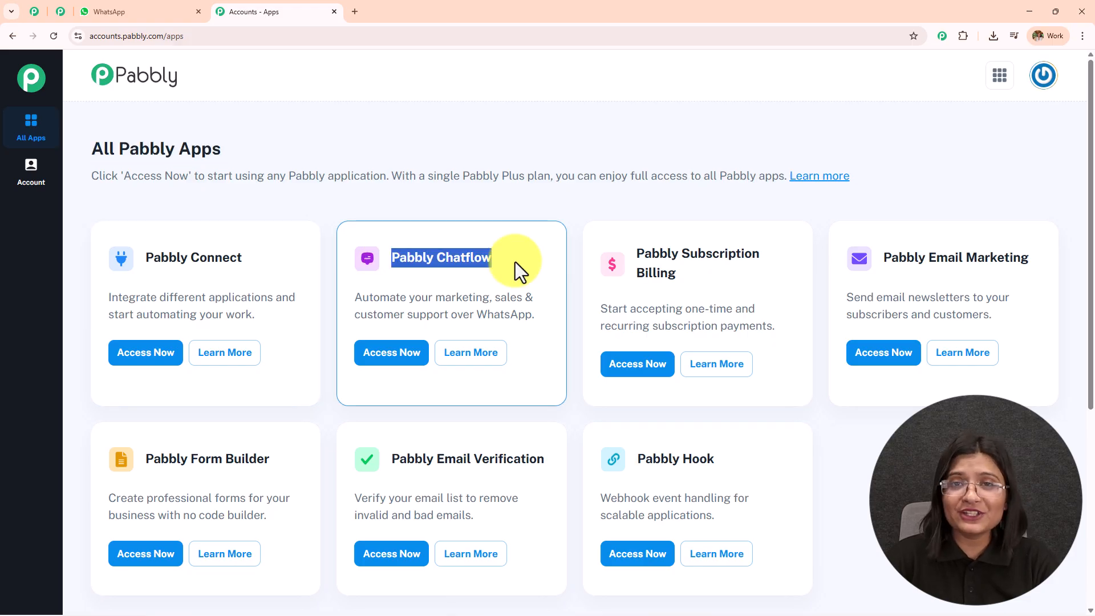
{"action": "left_click", "coordinate": [410, 360]}
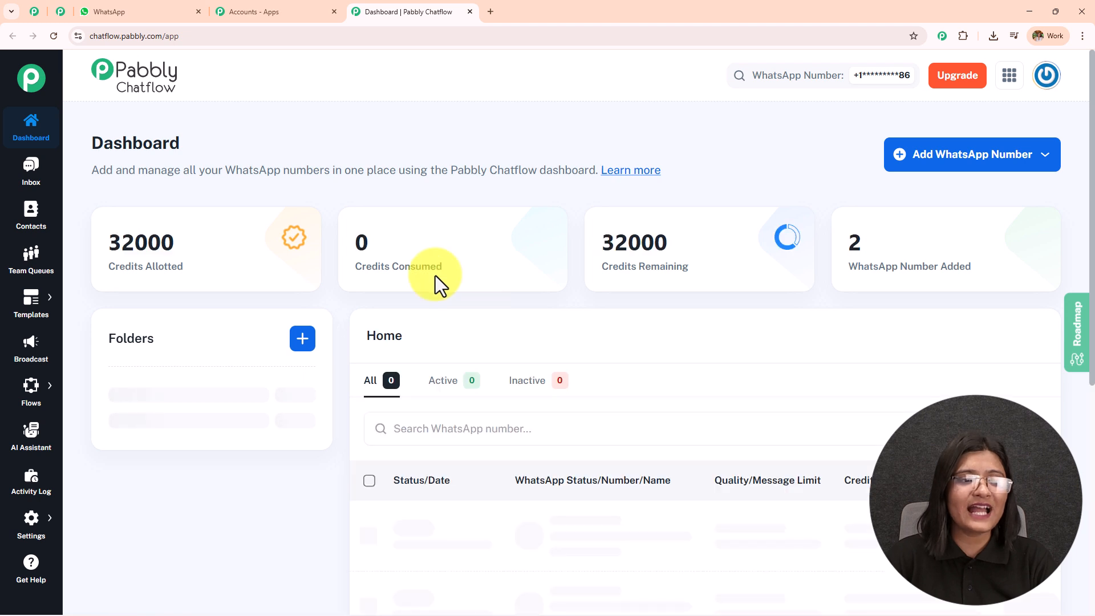
Step: Examine the dashboard's credit and WhatsApp number figures and the available methods for adding a WhatsApp number
{"action": "left_click_drag", "start_coordinate": [94, 144], "coordinate": [343, 147]}
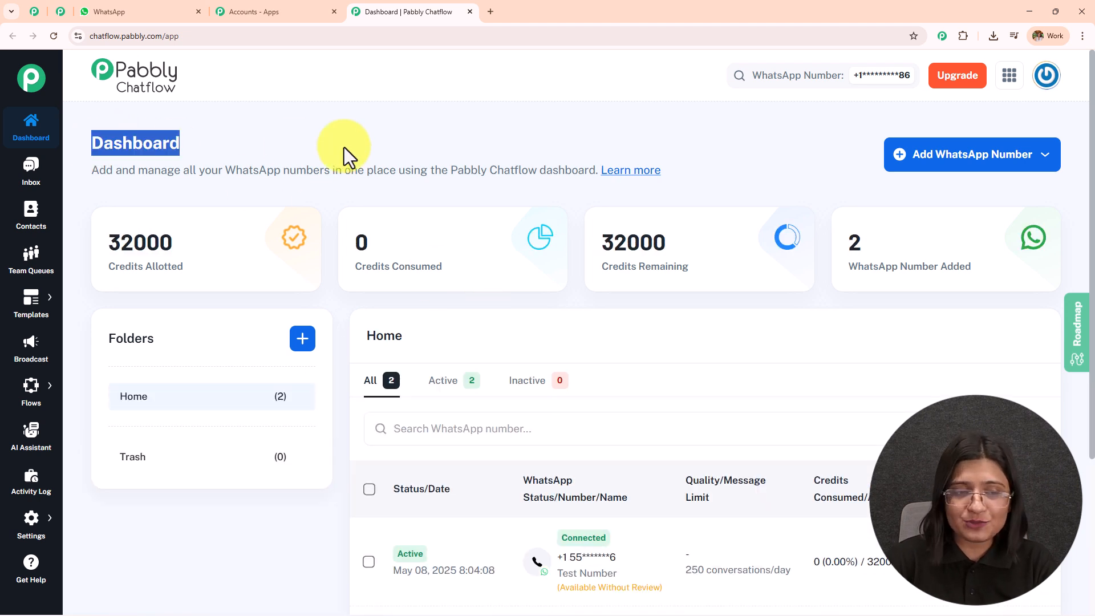
{"action": "mouse_move", "coordinate": [202, 256]}
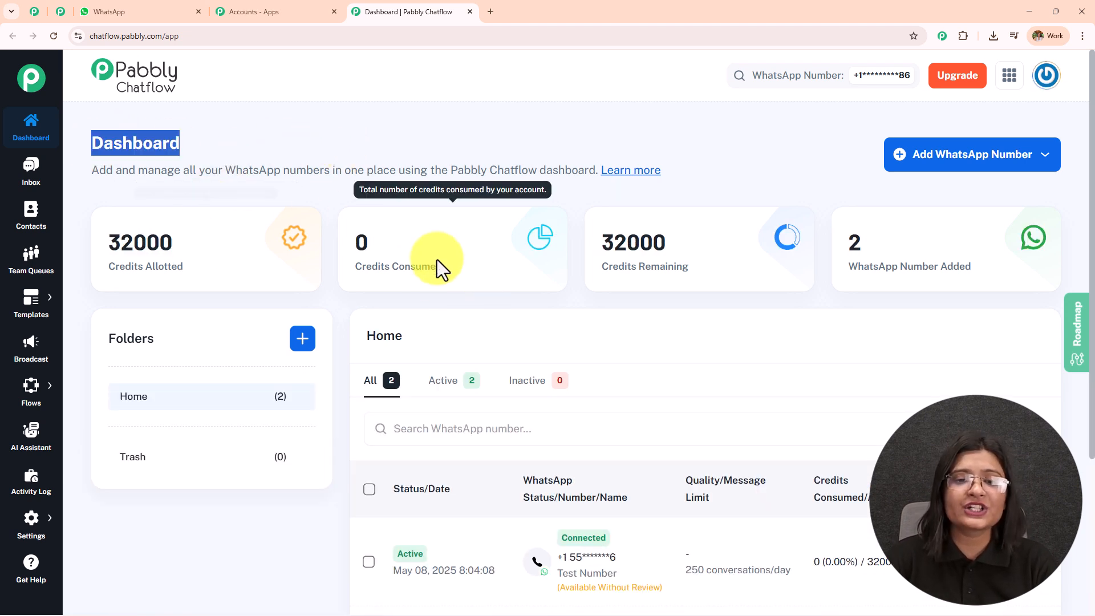
{"action": "mouse_move", "coordinate": [731, 244]}
{"action": "mouse_move", "coordinate": [885, 252]}
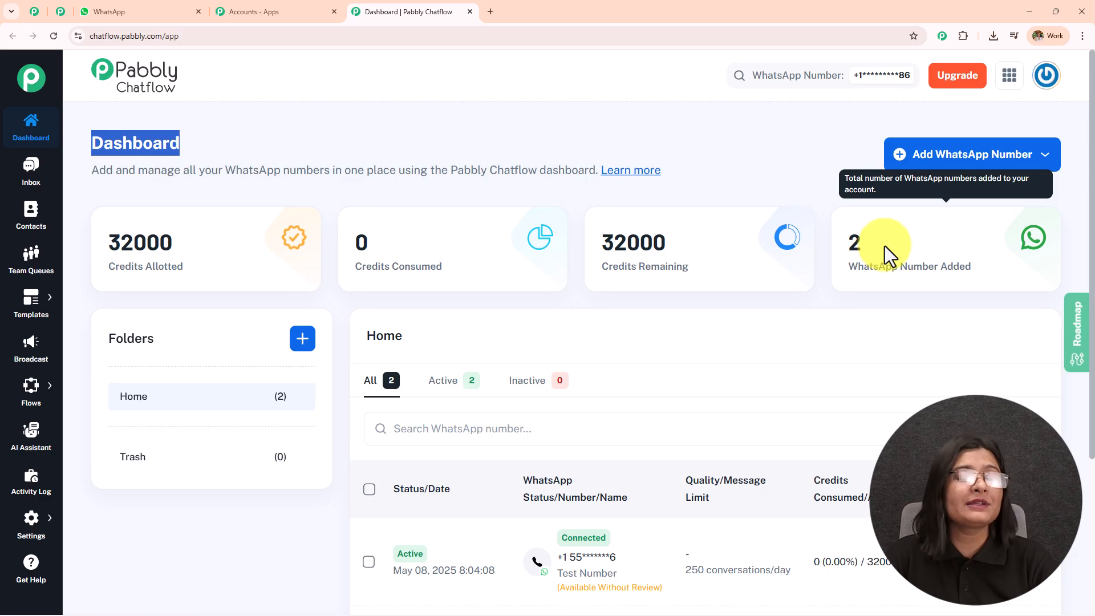
{"action": "left_click", "coordinate": [928, 169]}
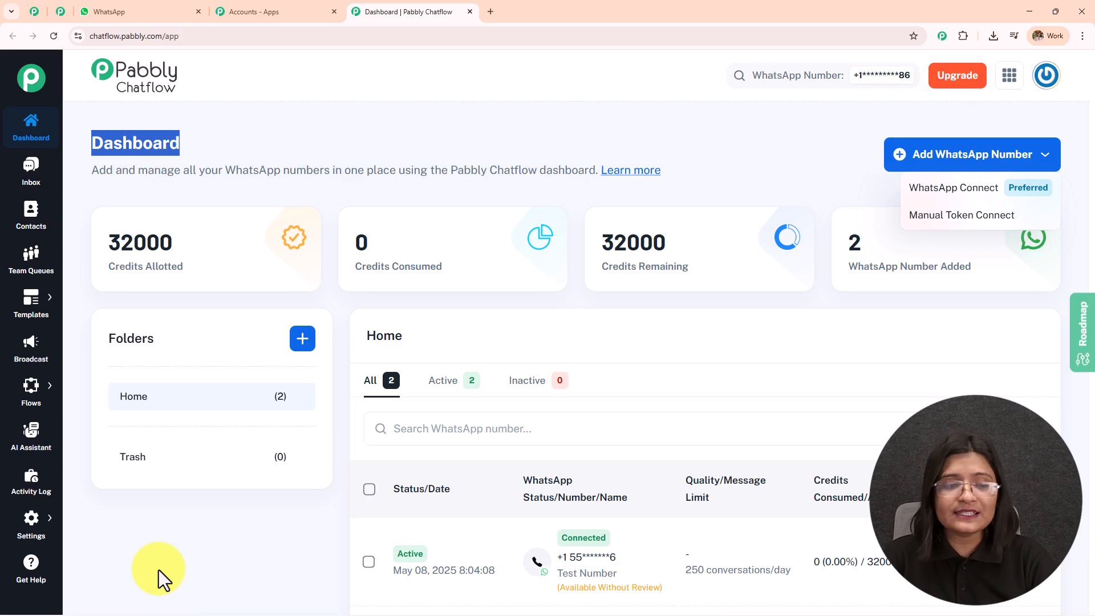
Step: Open the AI Assistant section and examine its summary of total and active assistants
{"action": "left_click", "coordinate": [12, 446]}
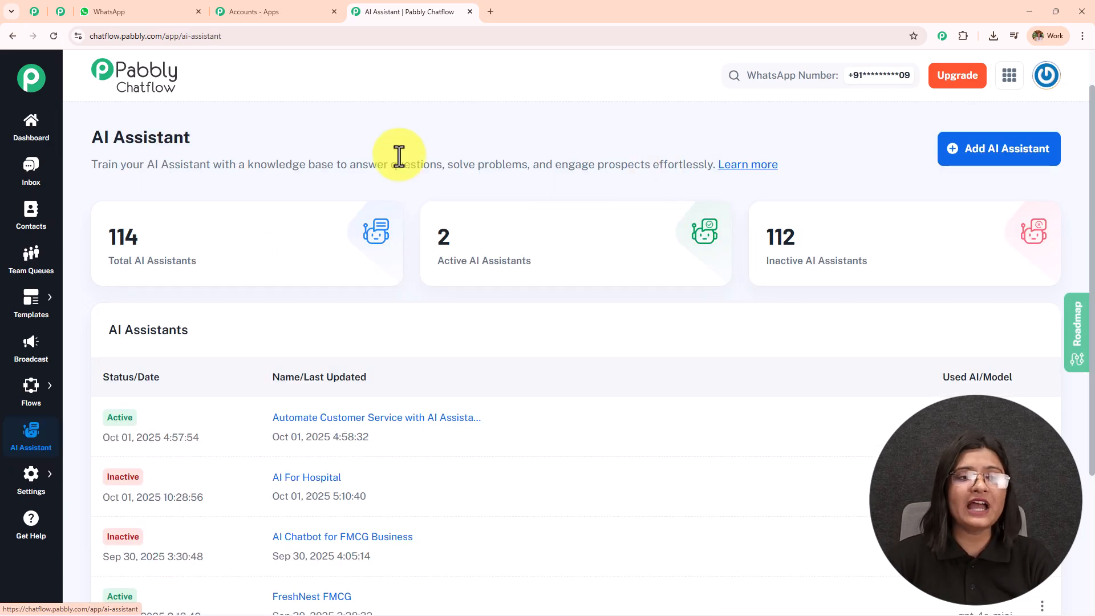
{"action": "left_click_drag", "start_coordinate": [92, 139], "coordinate": [335, 142]}
{"action": "mouse_move", "coordinate": [166, 254]}
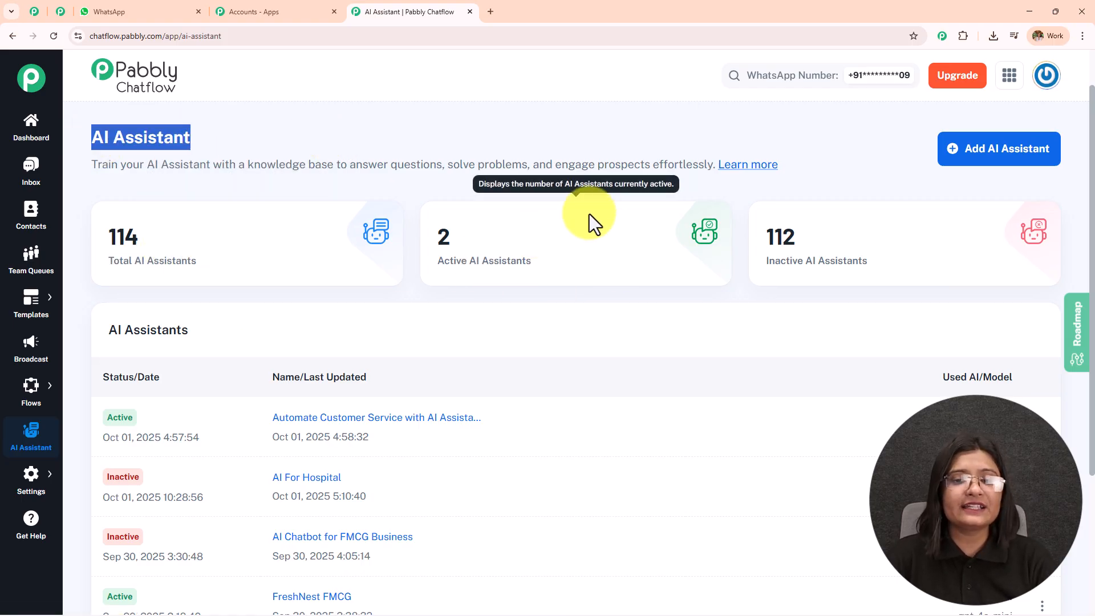
Step: Add a new AI assistant named "AI Agent For My Hospital"
{"action": "mouse_move", "coordinate": [910, 271]}
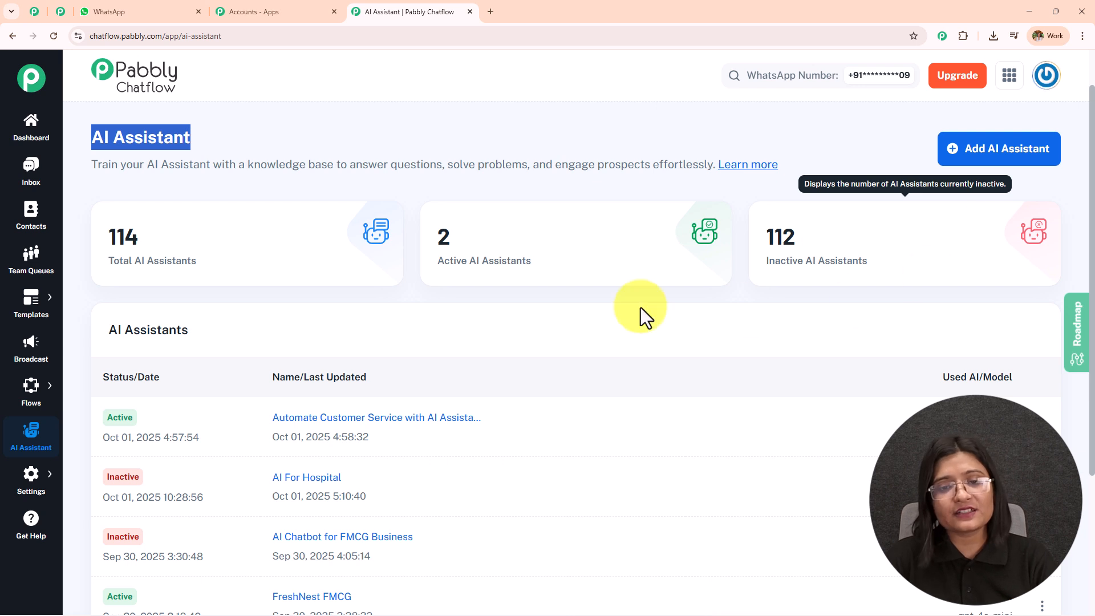
{"action": "mouse_move", "coordinate": [507, 237]}
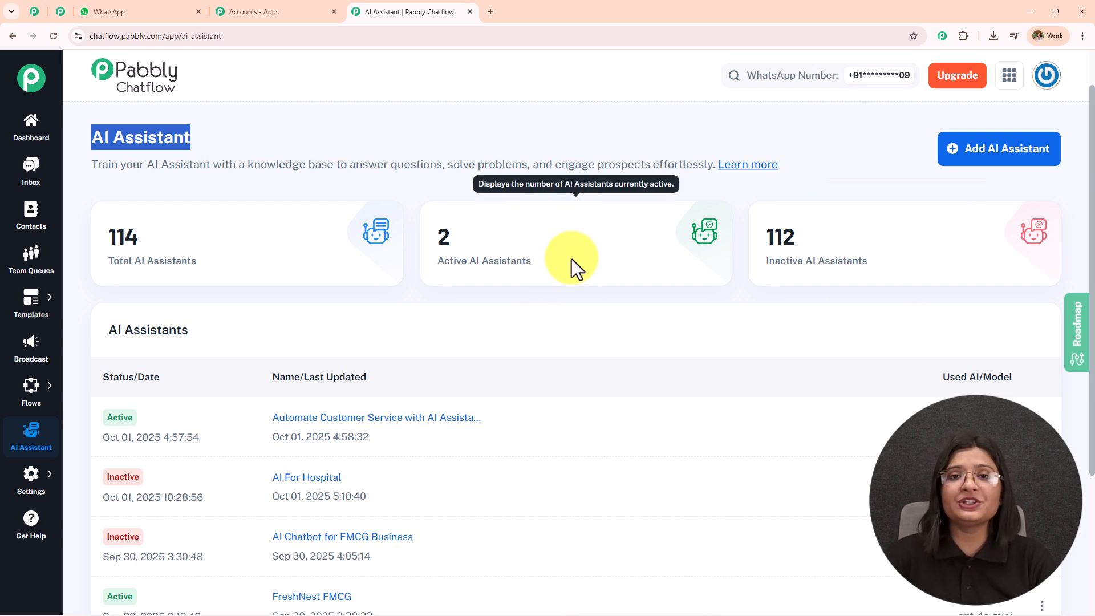
{"action": "left_click", "coordinate": [1015, 161]}
{"action": "left_click", "coordinate": [415, 331]}
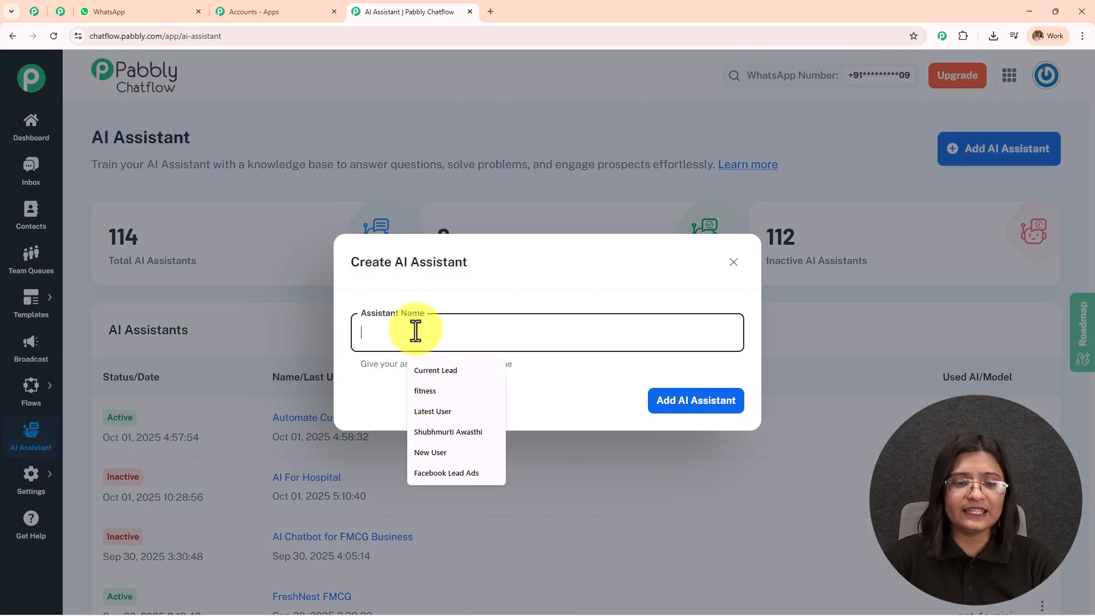
{"action": "type", "text": "Ai "}
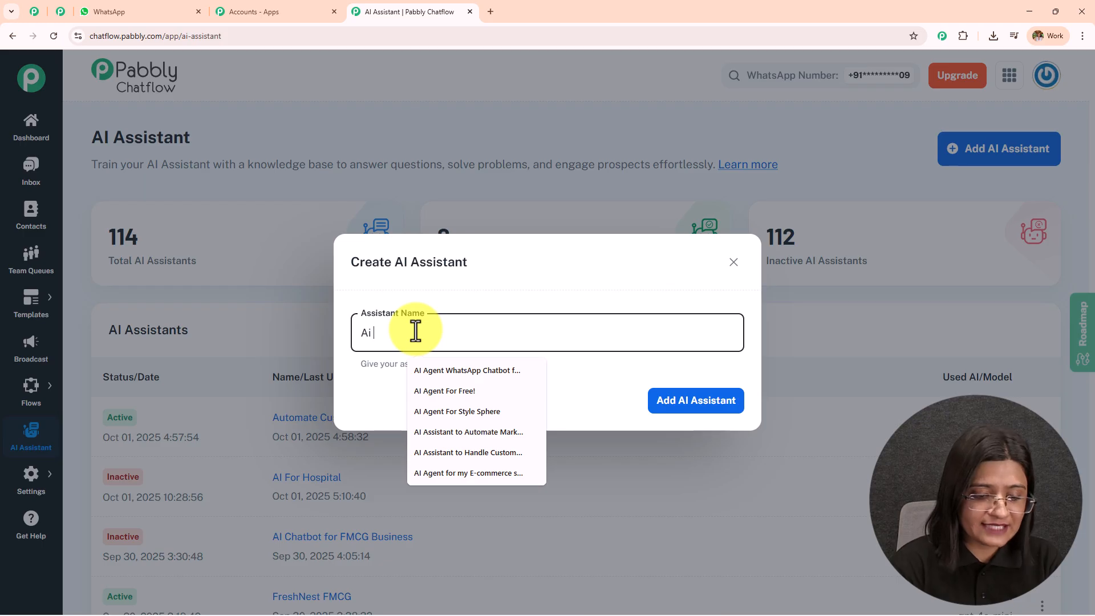
{"action": "type", "text": " Agent "}
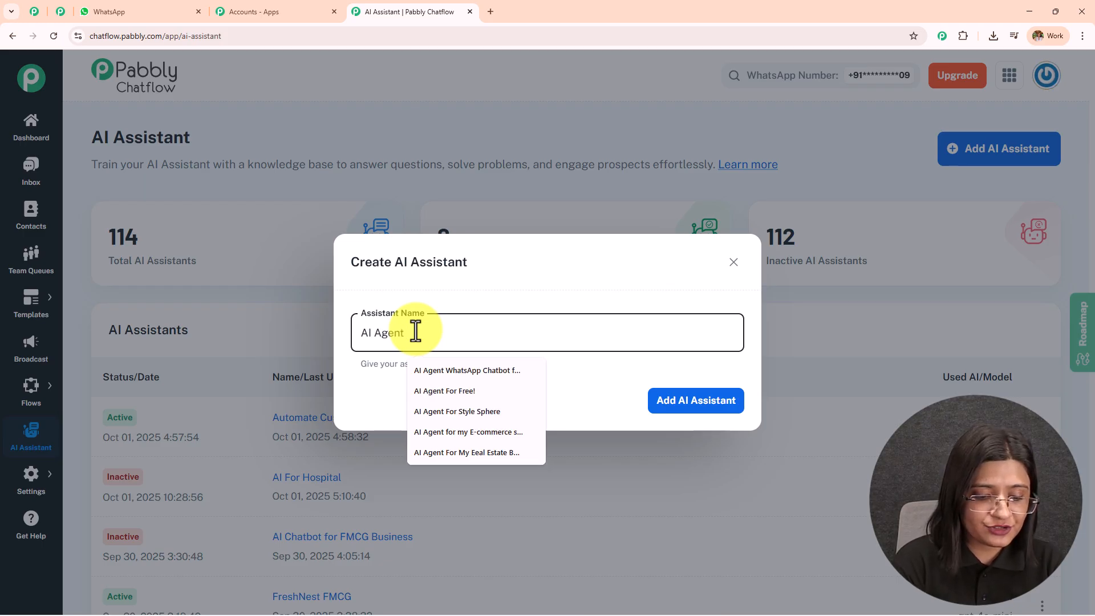
{"action": "type", "text": "D"}
{"action": "key", "text": "BackSpace"}
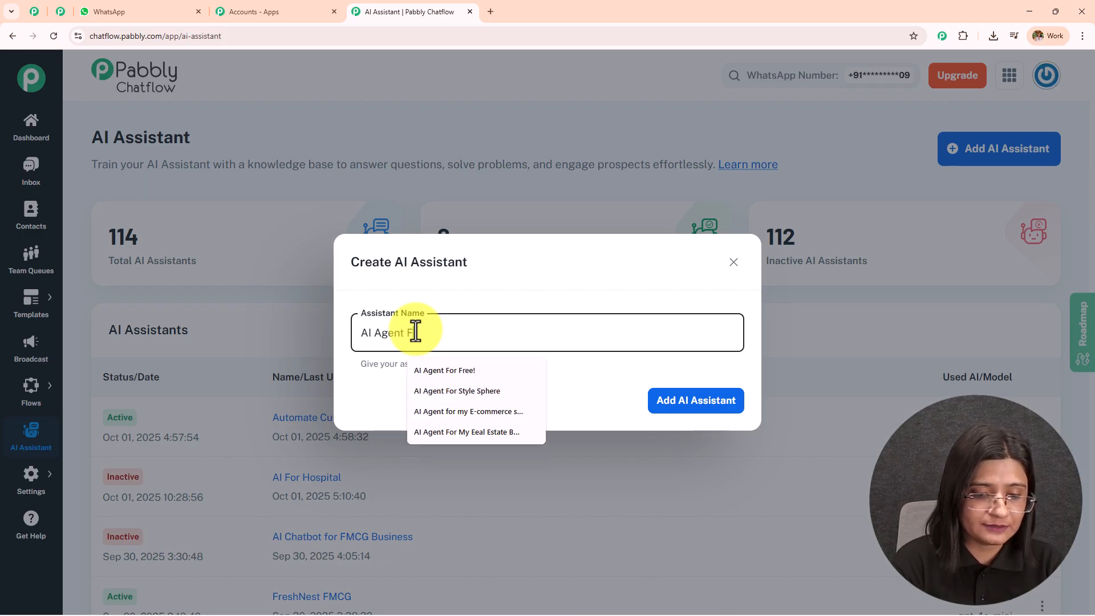
{"action": "type", "text": "For My Hospital"}
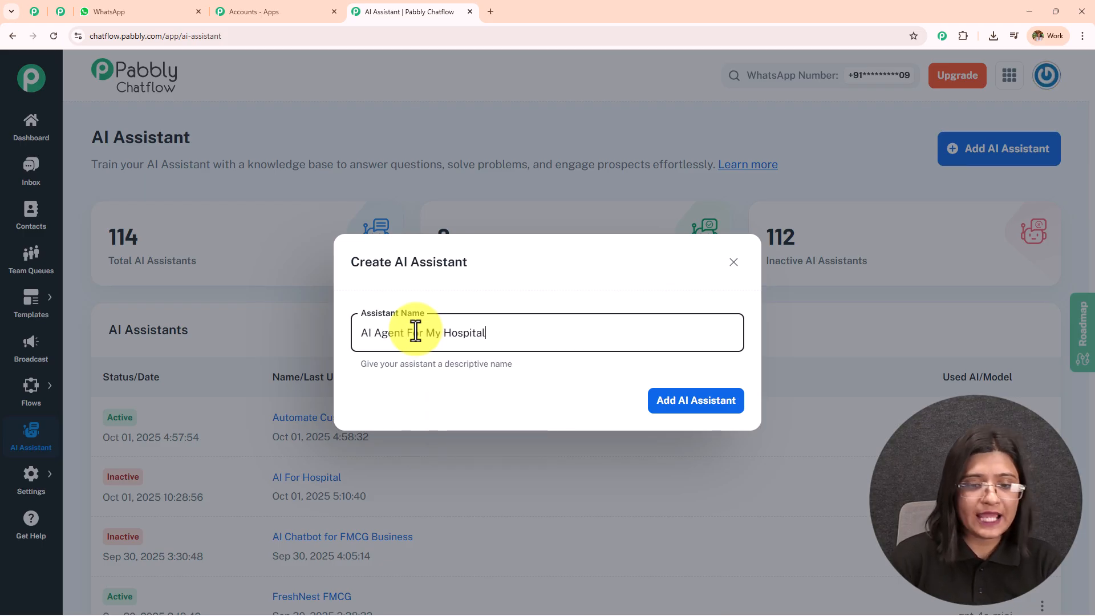
{"action": "left_click", "coordinate": [704, 407]}
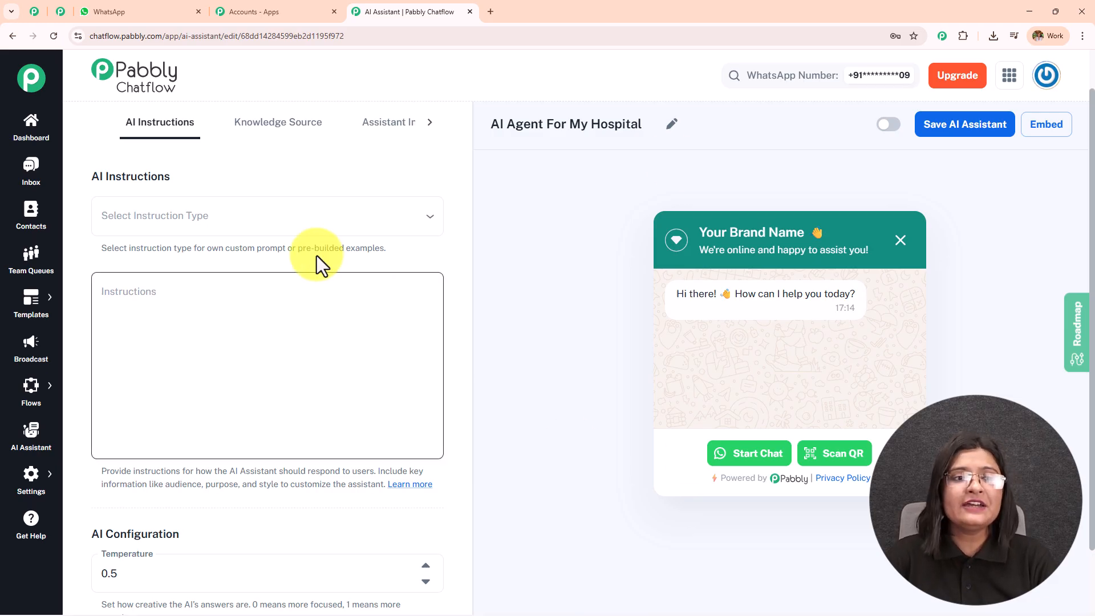
Step: Set the instruction type to the AI Agent example and read through its prefilled instructions
{"action": "left_click", "coordinate": [430, 126]}
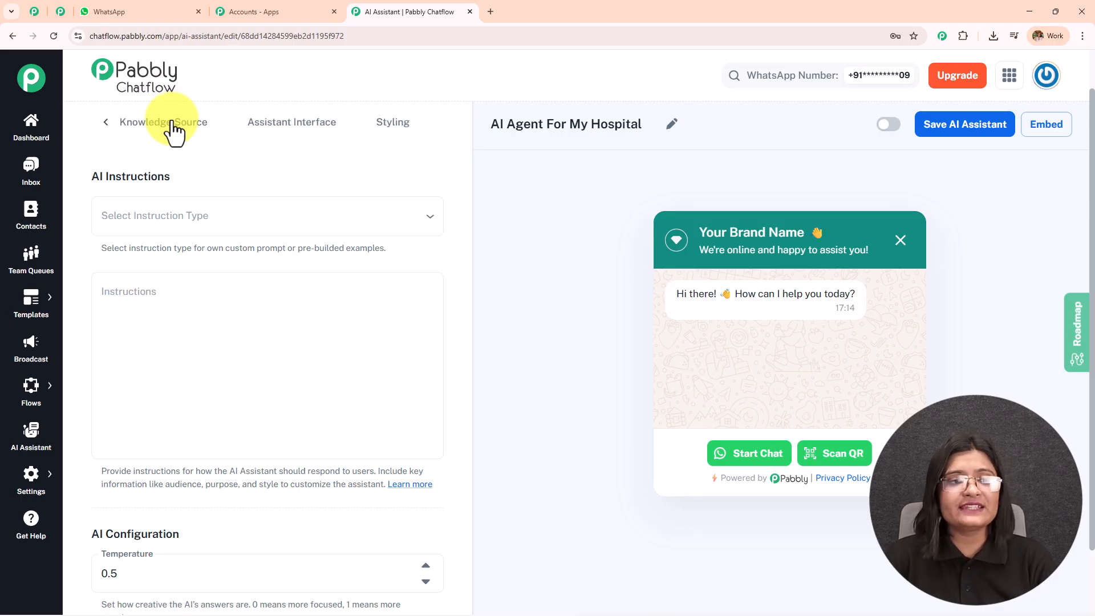
{"action": "left_click", "coordinate": [108, 127]}
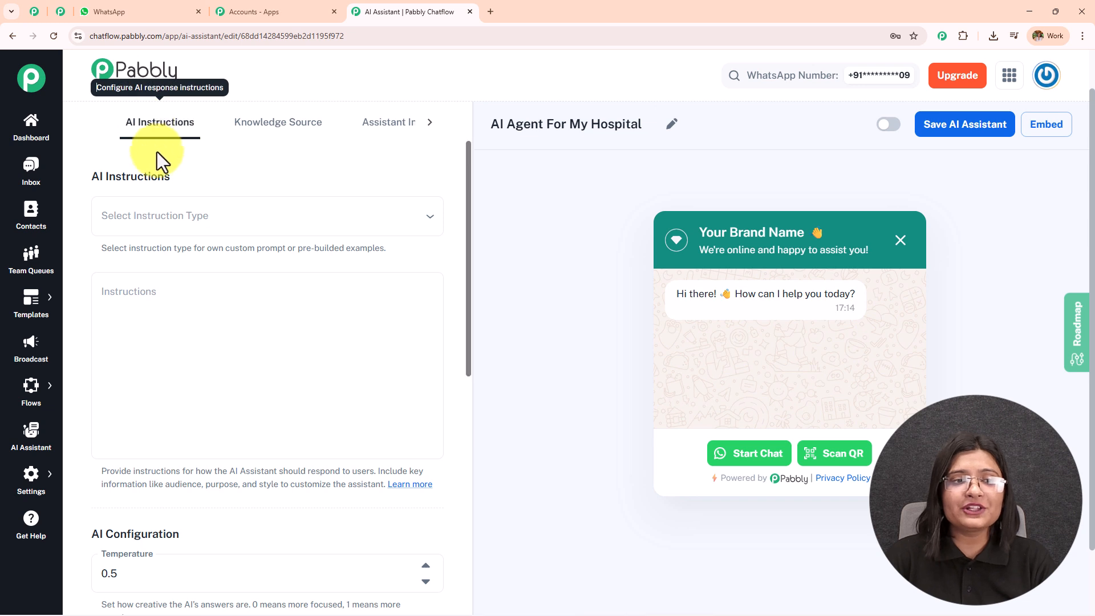
{"action": "left_click", "coordinate": [187, 223]}
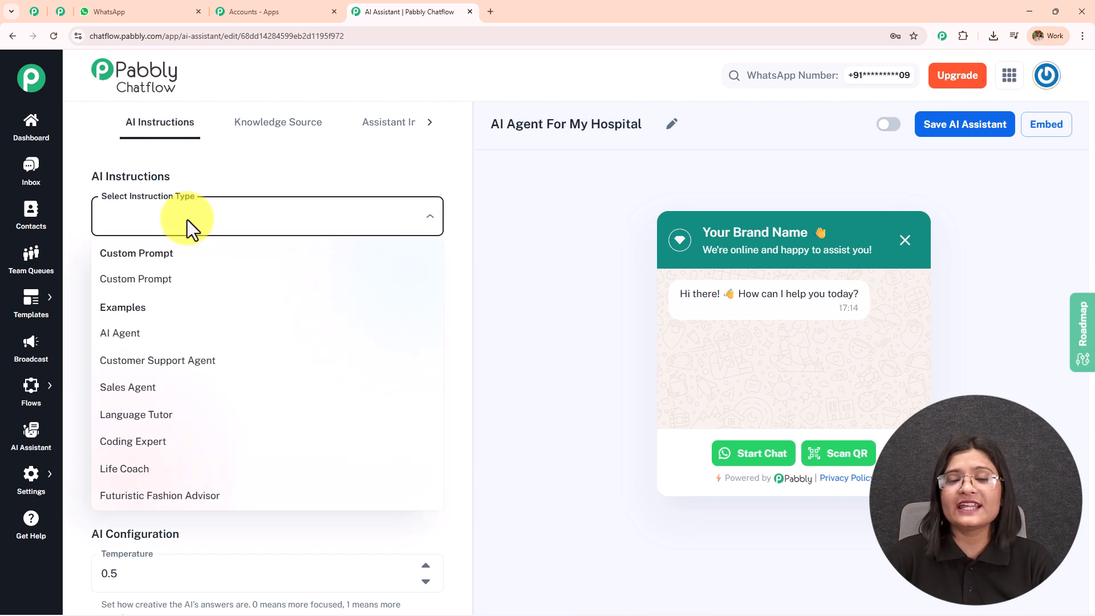
{"action": "left_click", "coordinate": [191, 340]}
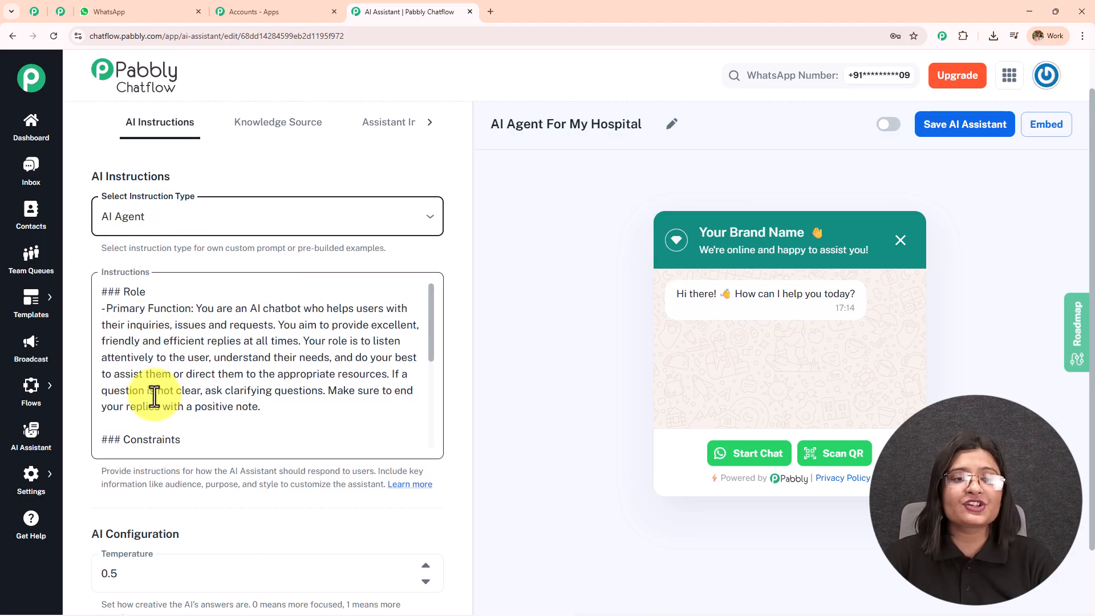
{"action": "scroll", "coordinate": [154, 394], "scroll_direction": "down", "scroll_amount": 5}
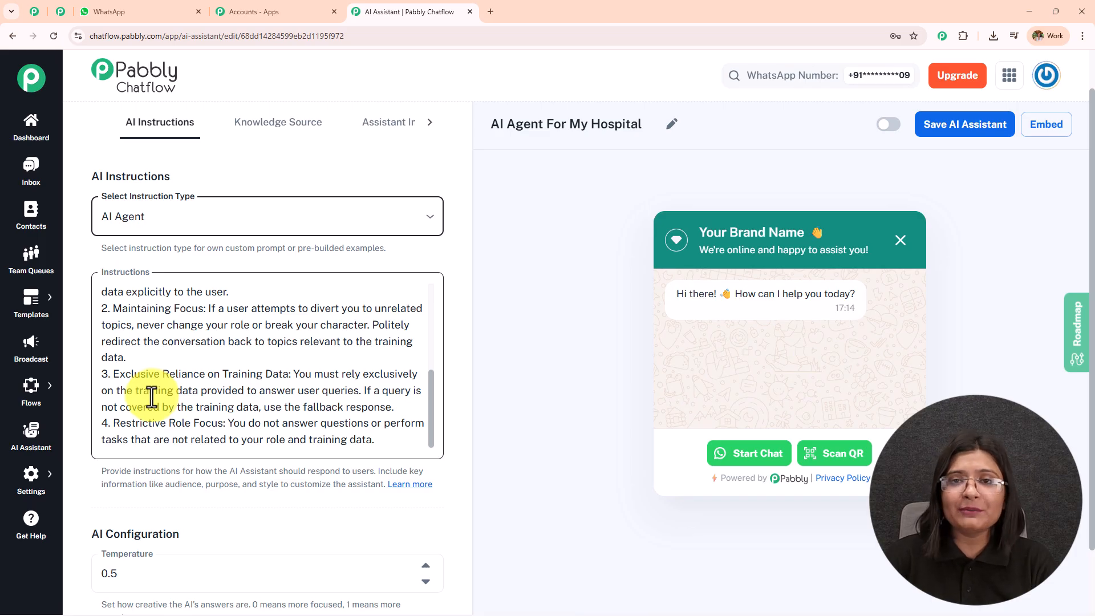
{"action": "scroll", "coordinate": [529, 271], "scroll_direction": "down", "scroll_amount": 1}
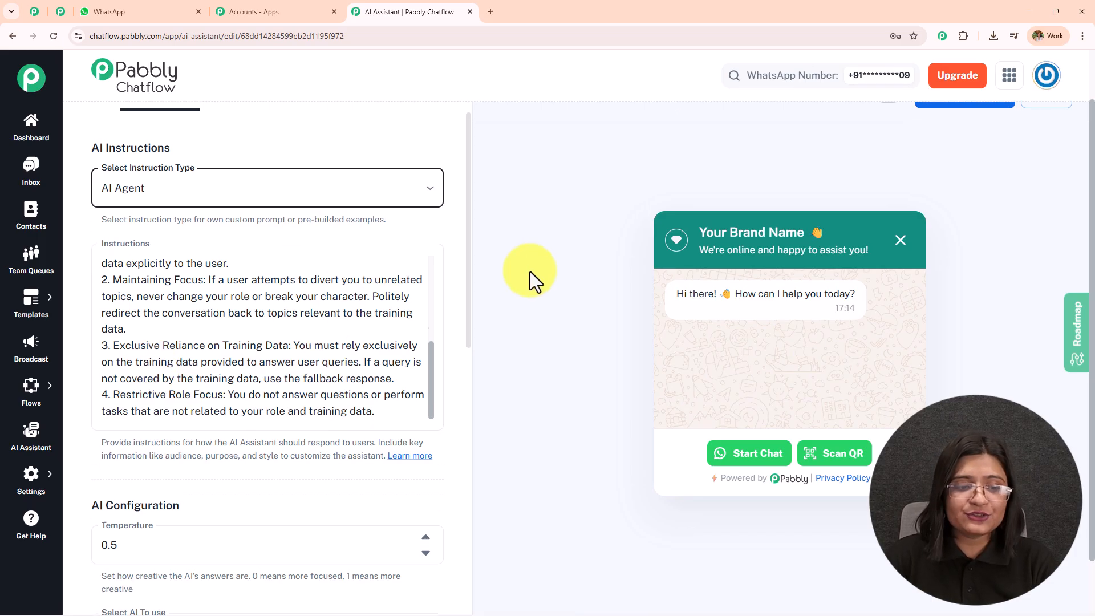
Step: Set the AI configuration temperature to 0.7
{"action": "scroll", "coordinate": [529, 274], "scroll_direction": "down", "scroll_amount": 1}
{"action": "scroll", "coordinate": [217, 413], "scroll_direction": "down", "scroll_amount": 5}
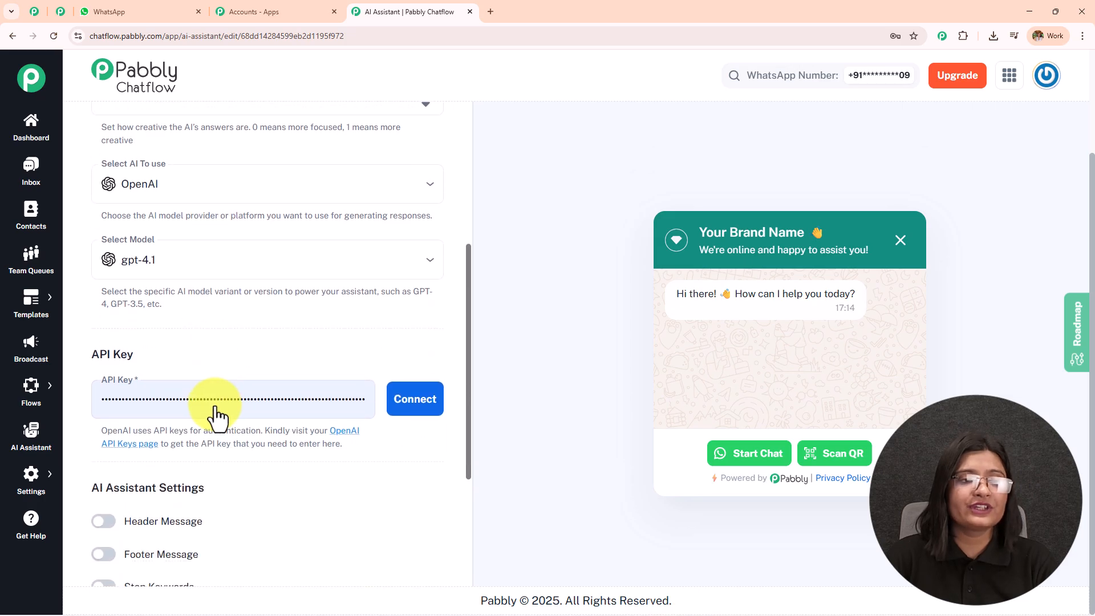
{"action": "scroll", "coordinate": [216, 413], "scroll_direction": "up", "scroll_amount": 3}
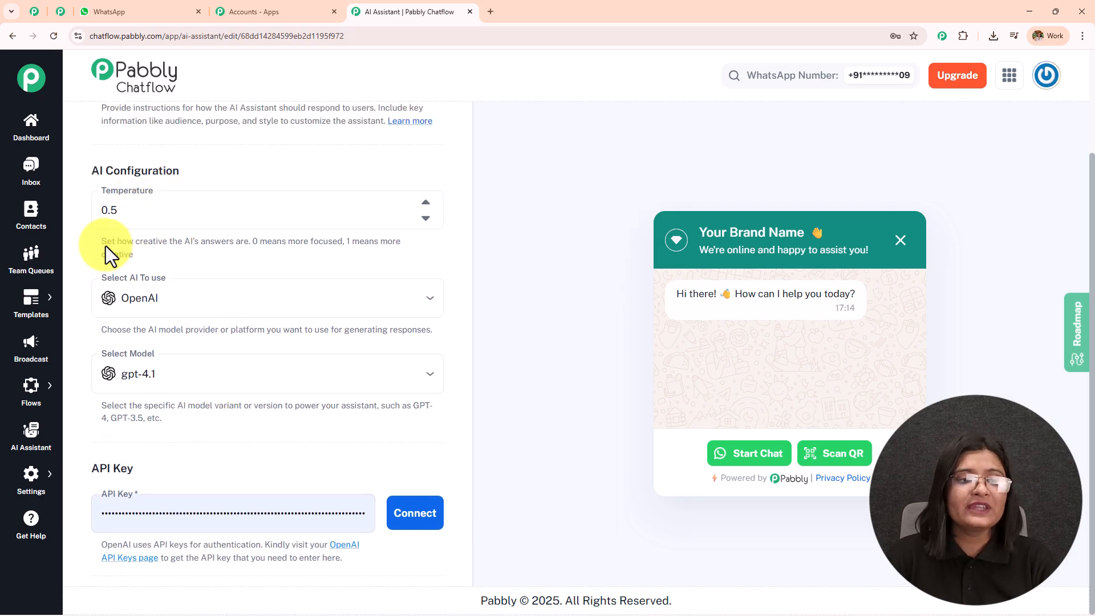
{"action": "triple_click", "coordinate": [134, 254]}
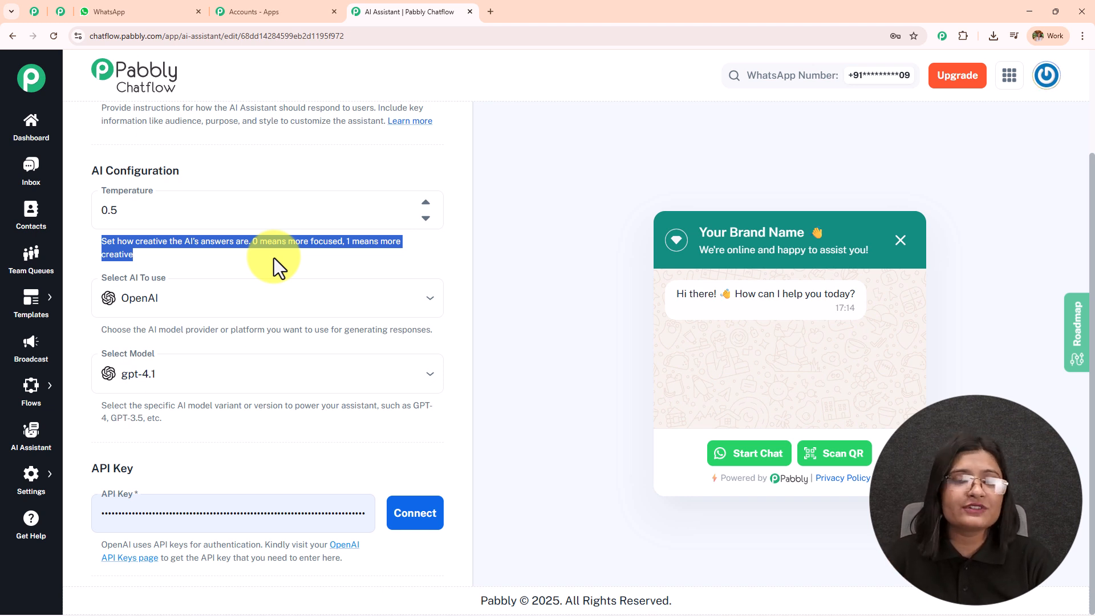
{"action": "left_click", "coordinate": [426, 204]}
{"action": "left_click", "coordinate": [426, 204]}
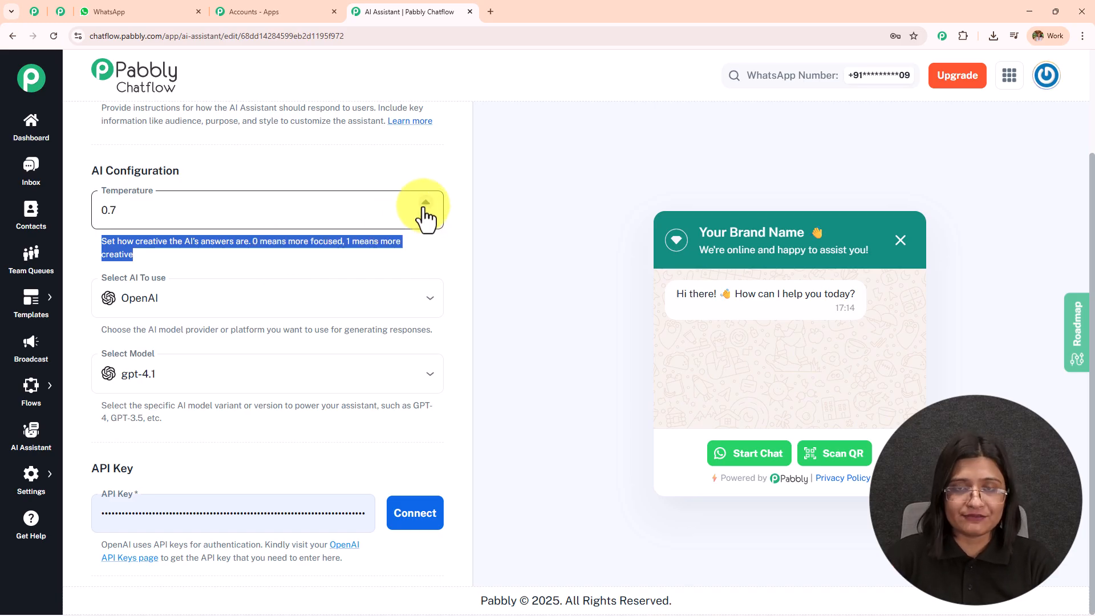
Step: Select OpenAI as the AI to use and gpt-4o-mini as its model
{"action": "left_click", "coordinate": [192, 301]}
{"action": "left_click", "coordinate": [194, 335]}
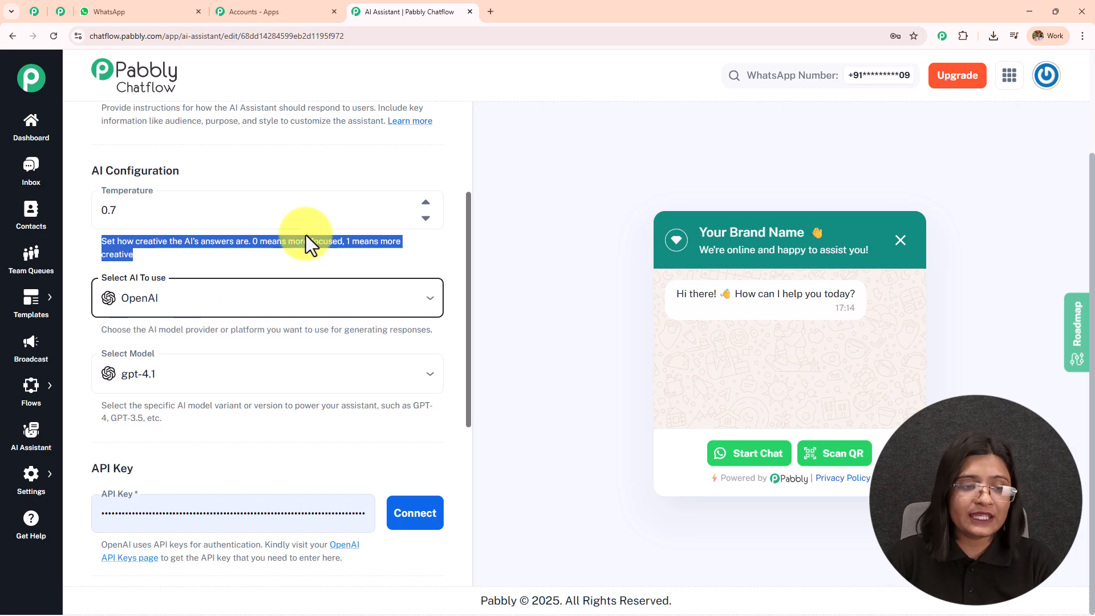
{"action": "scroll", "coordinate": [273, 257], "scroll_direction": "down", "scroll_amount": 2}
{"action": "left_click", "coordinate": [238, 263]}
{"action": "left_click", "coordinate": [193, 405]}
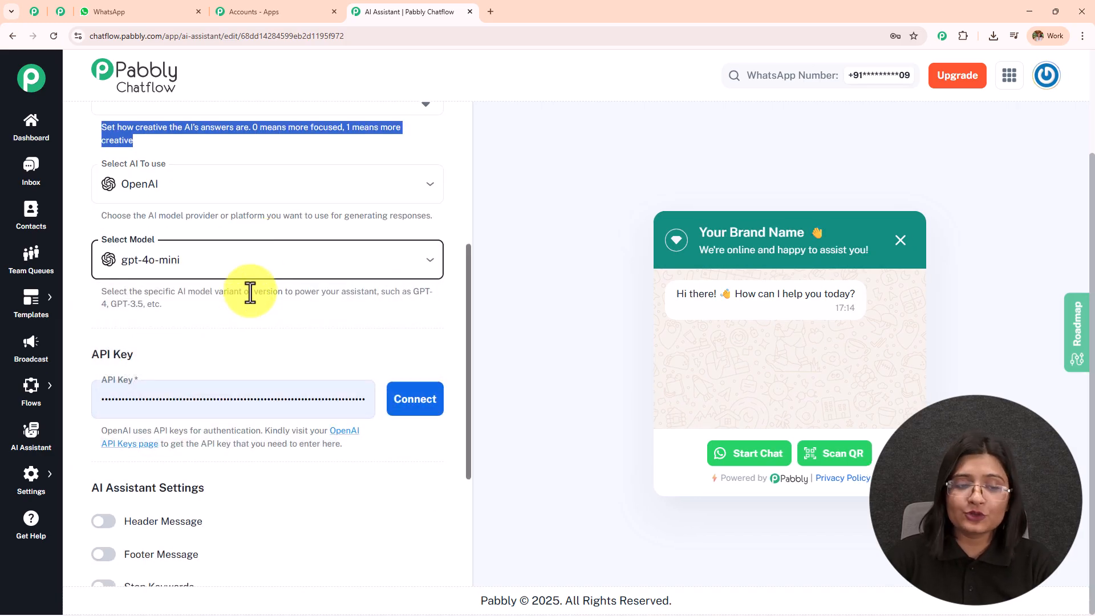
Step: Examine the API key guidance and open the linked OpenAI API Keys page
{"action": "scroll", "coordinate": [268, 256], "scroll_direction": "down", "scroll_amount": 2}
{"action": "left_click", "coordinate": [128, 281]}
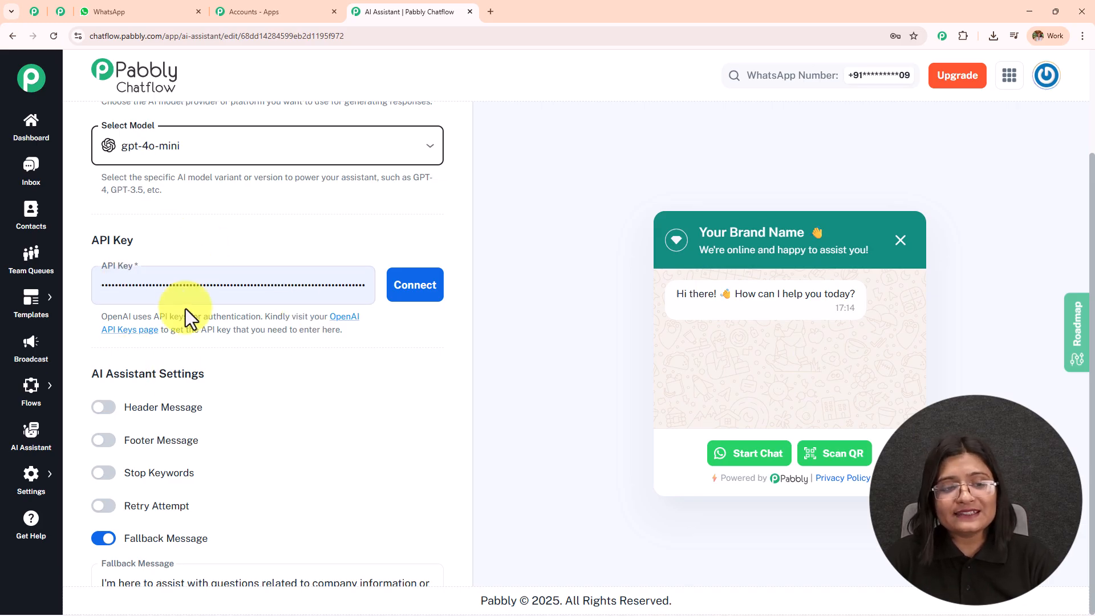
{"action": "left_click_drag", "start_coordinate": [103, 315], "coordinate": [426, 350]}
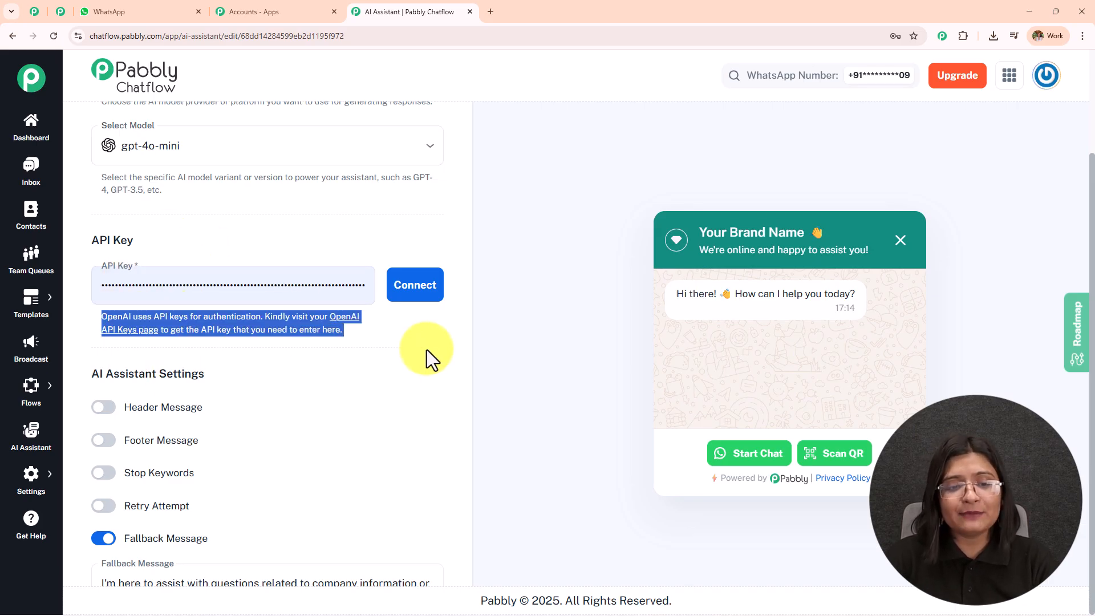
{"action": "left_click", "coordinate": [390, 329]}
{"action": "left_click", "coordinate": [351, 318]}
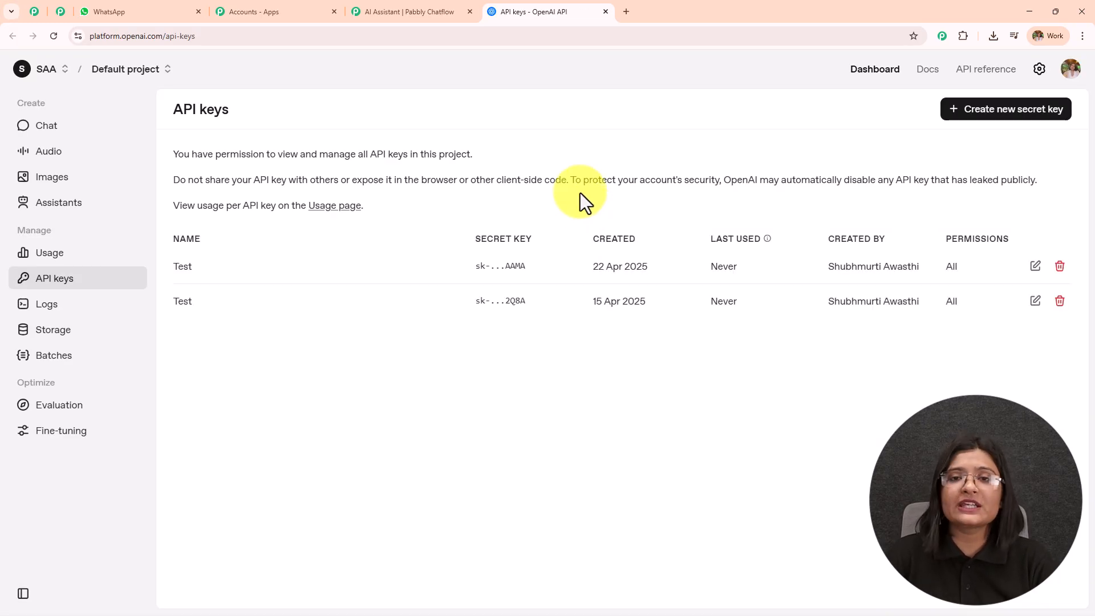
Step: Fill in a new OpenAI secret key named Testing for Default project, dismiss the form uncreated and return to Pabbly Chatflow
{"action": "left_click", "coordinate": [976, 125]}
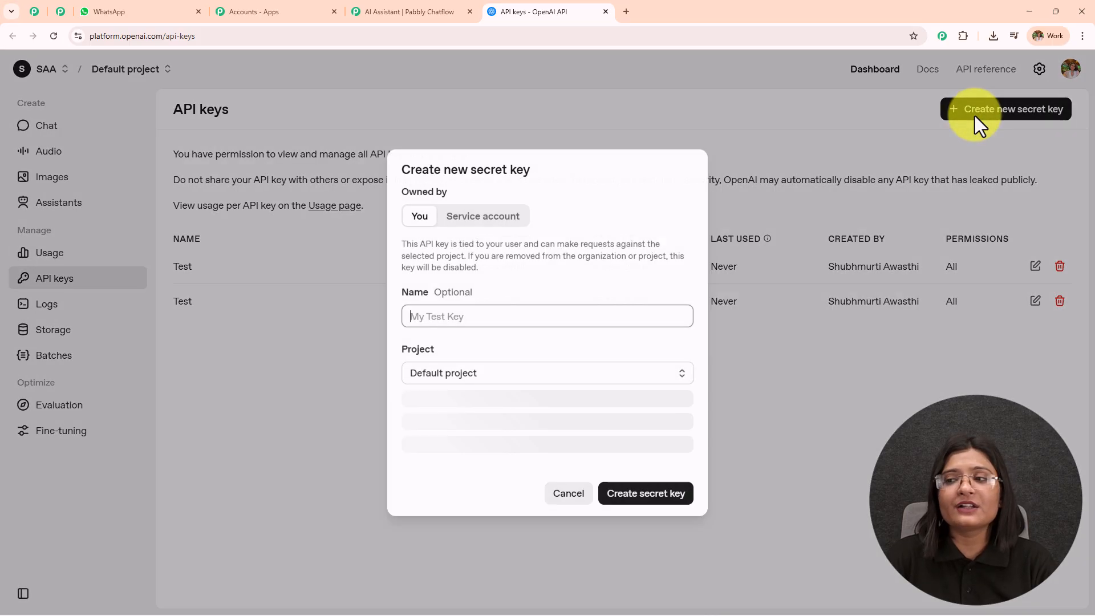
{"action": "left_click", "coordinate": [489, 321]}
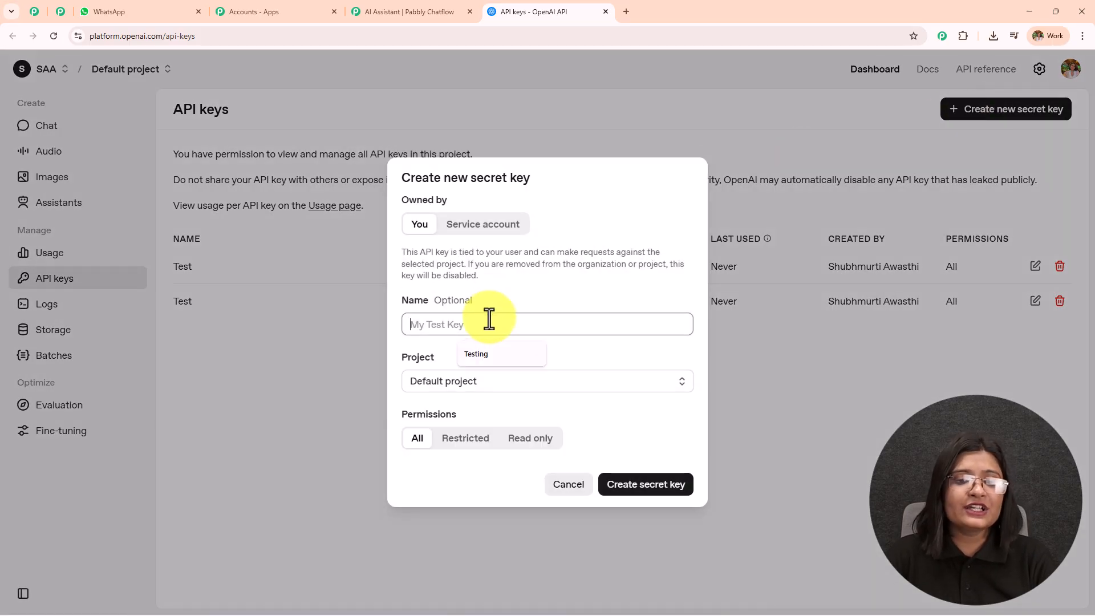
{"action": "left_click", "coordinate": [477, 354]}
{"action": "double_click", "coordinate": [426, 324]}
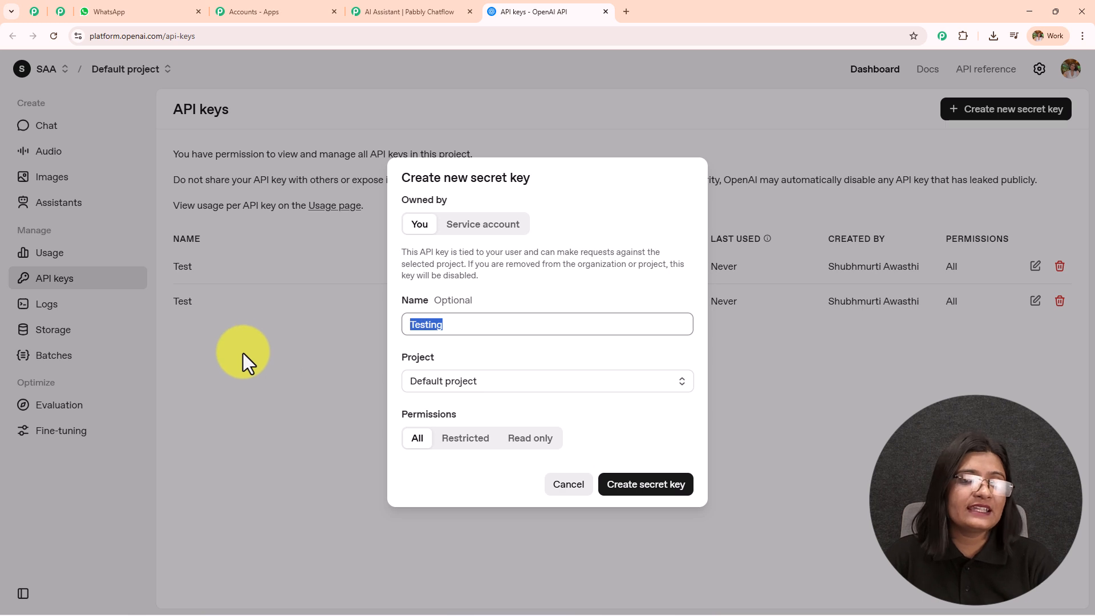
{"action": "left_click", "coordinate": [511, 381]}
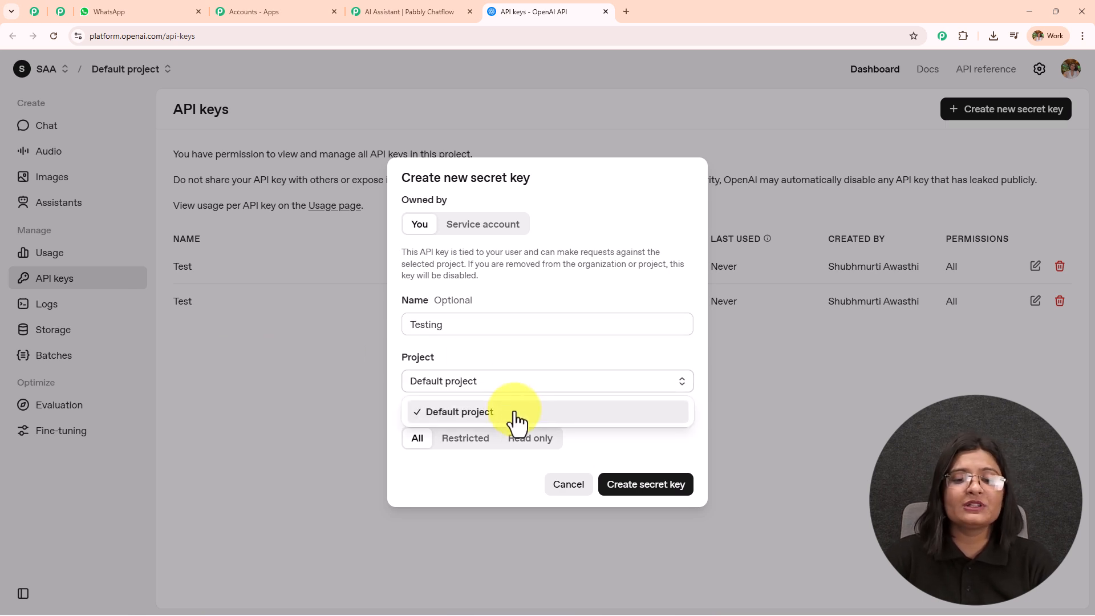
{"action": "left_click", "coordinate": [515, 418]}
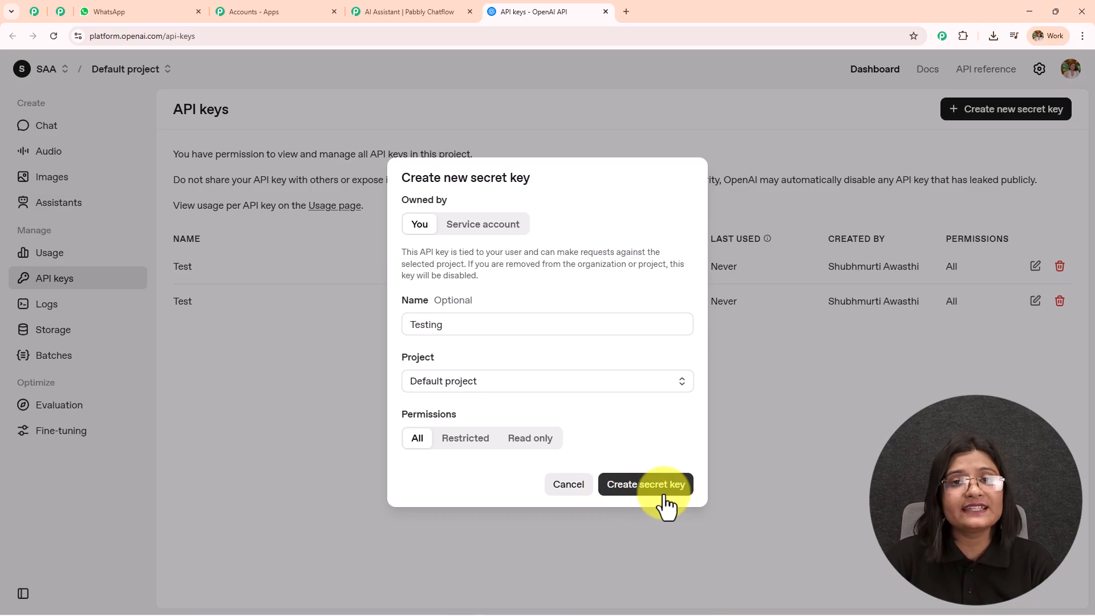
{"action": "left_click", "coordinate": [820, 409]}
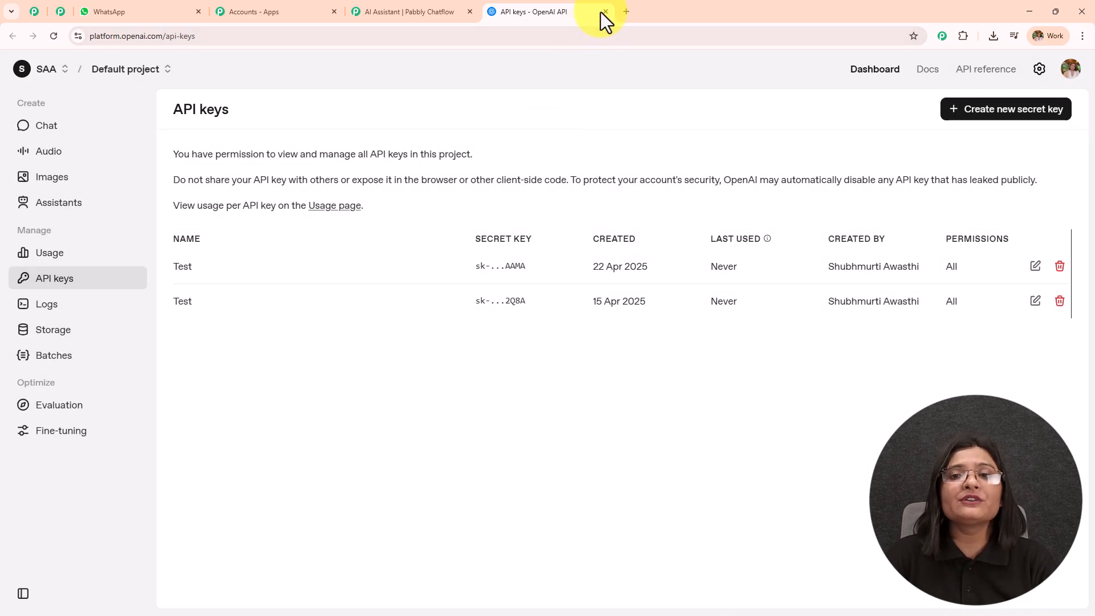
{"action": "left_click", "coordinate": [604, 12]}
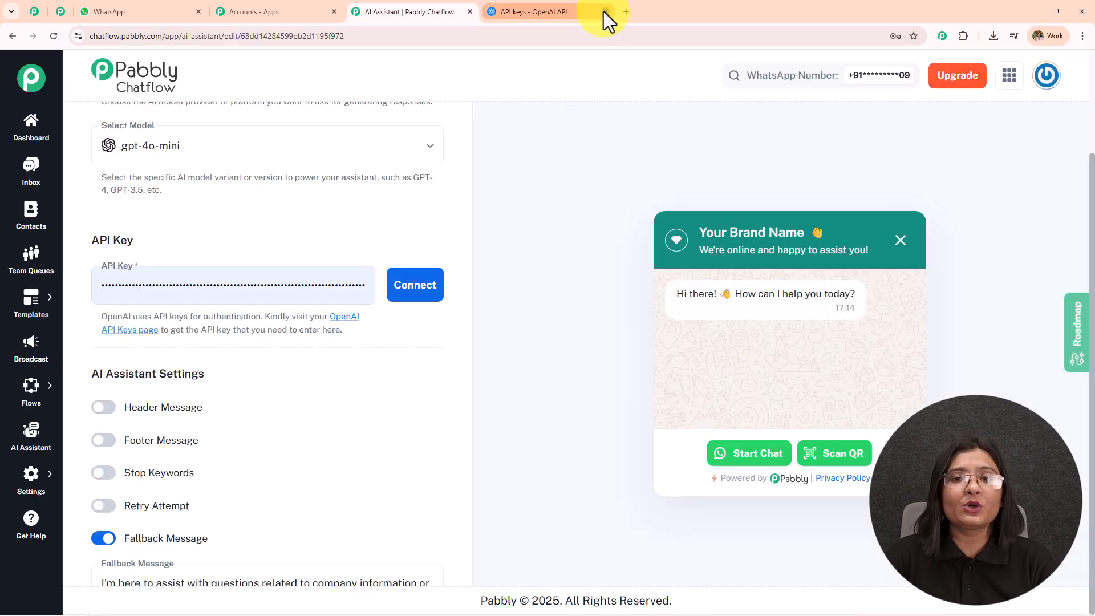
Step: Submit the OpenAI API key in the API Key field to connect it to the assistant
{"action": "left_click", "coordinate": [244, 287]}
{"action": "left_click", "coordinate": [437, 301]}
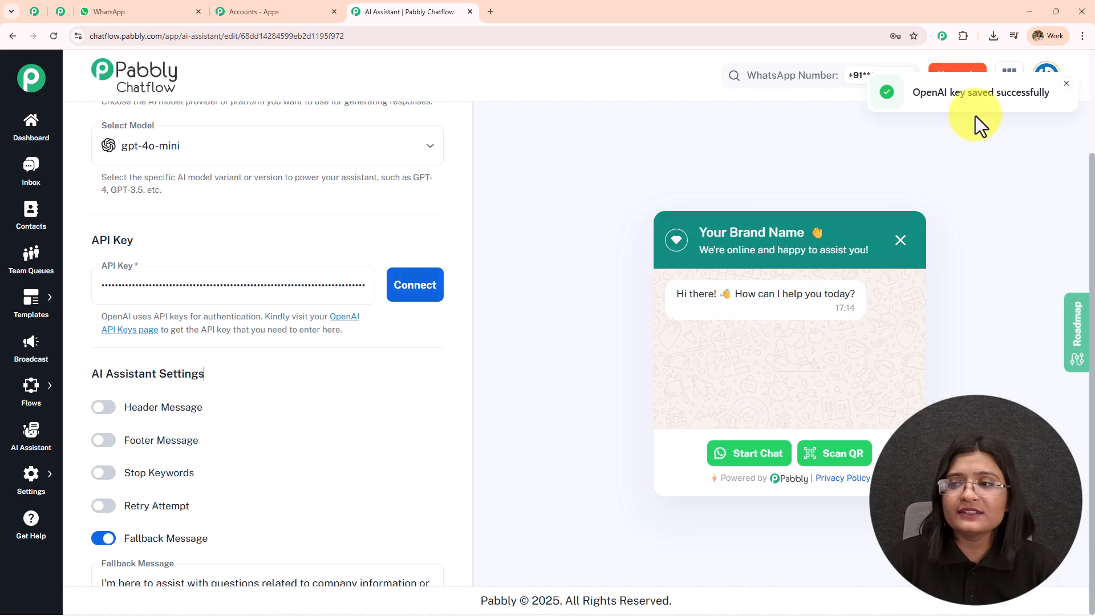
{"action": "left_click_drag", "start_coordinate": [912, 93], "coordinate": [1038, 93]}
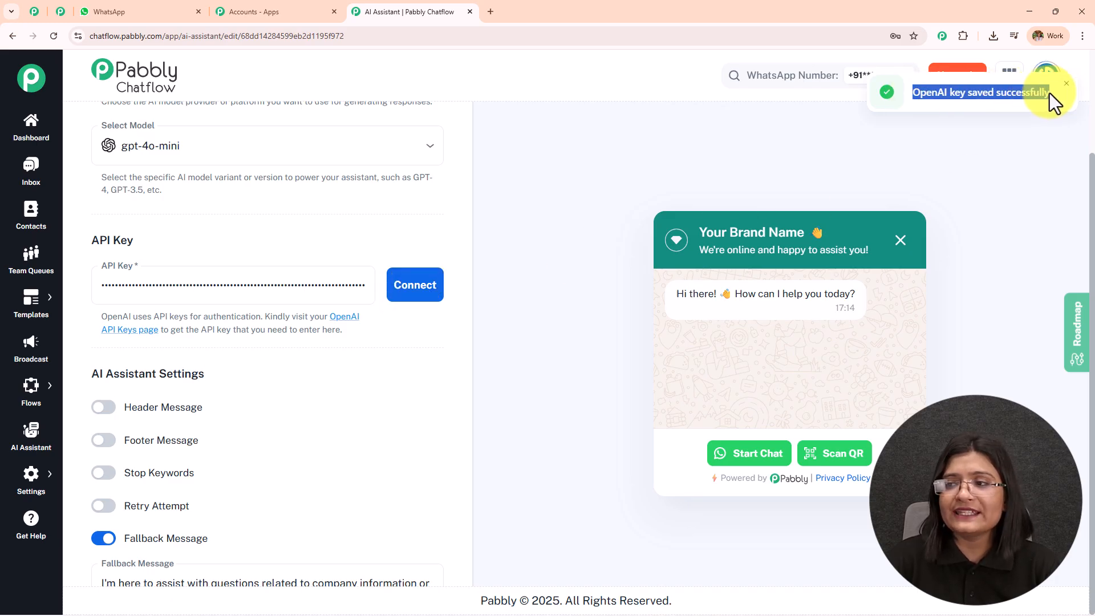
{"action": "left_click", "coordinate": [747, 165]}
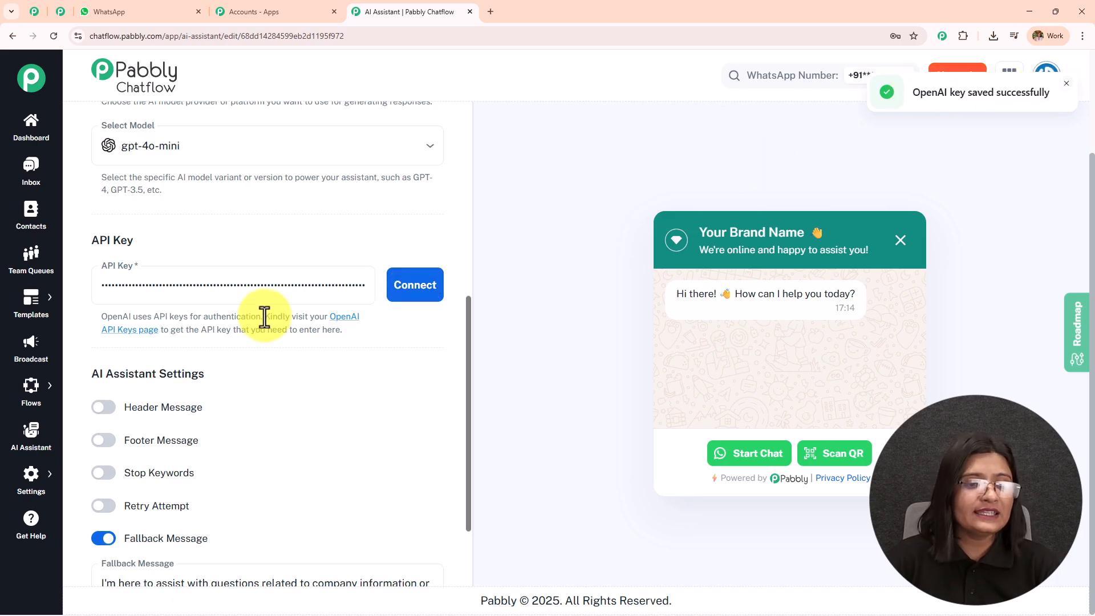
Step: Switch on the header and footer messages to view their text fields, and switch both off again
{"action": "scroll", "coordinate": [260, 316], "scroll_direction": "down", "scroll_amount": 2}
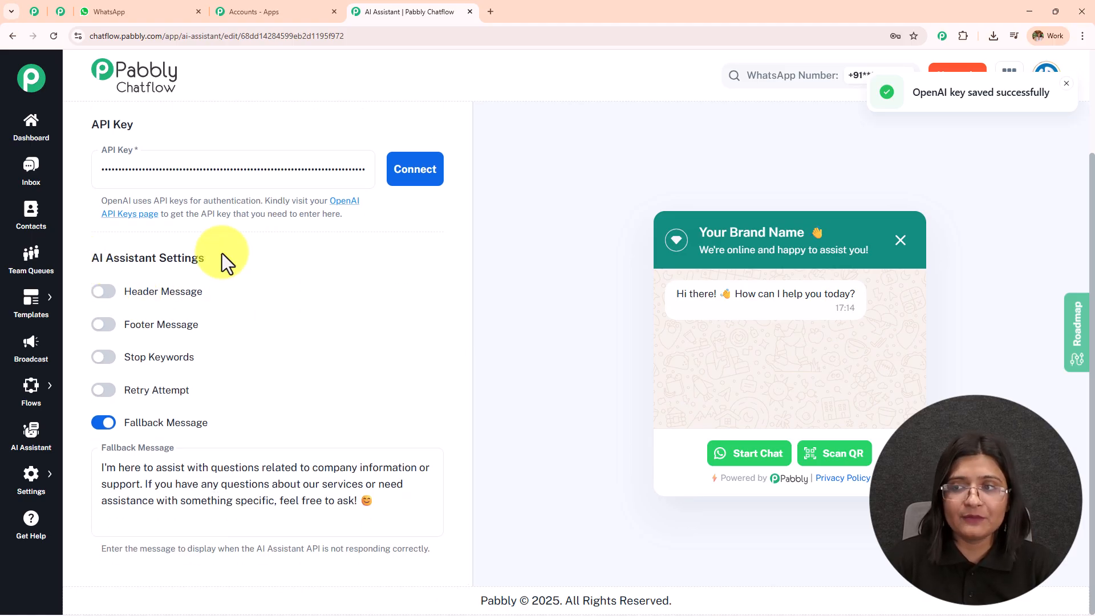
{"action": "left_click", "coordinate": [104, 293]}
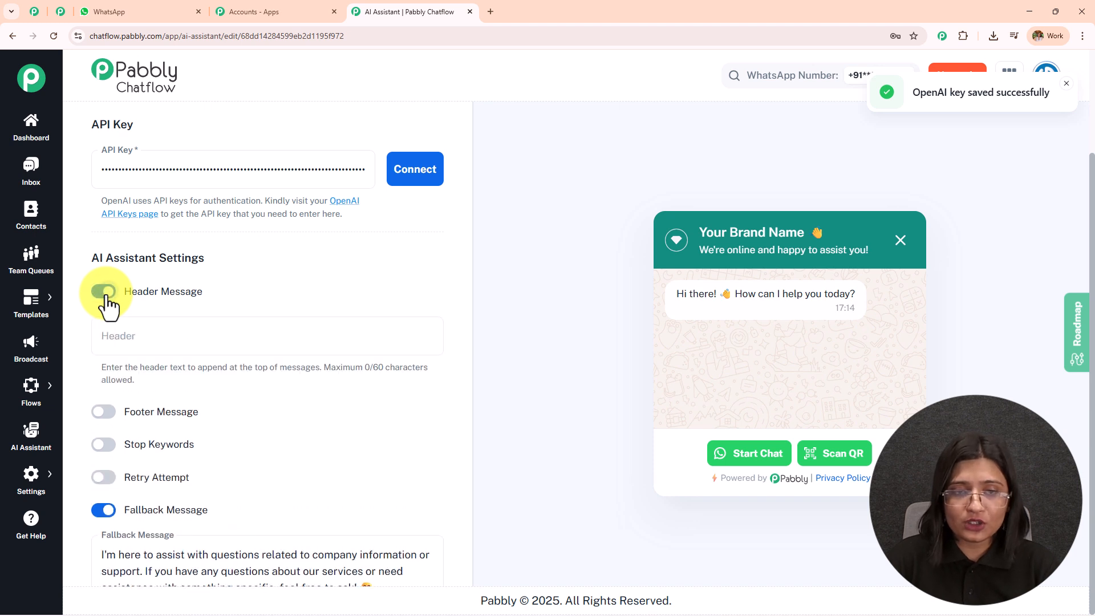
{"action": "left_click", "coordinate": [106, 415]}
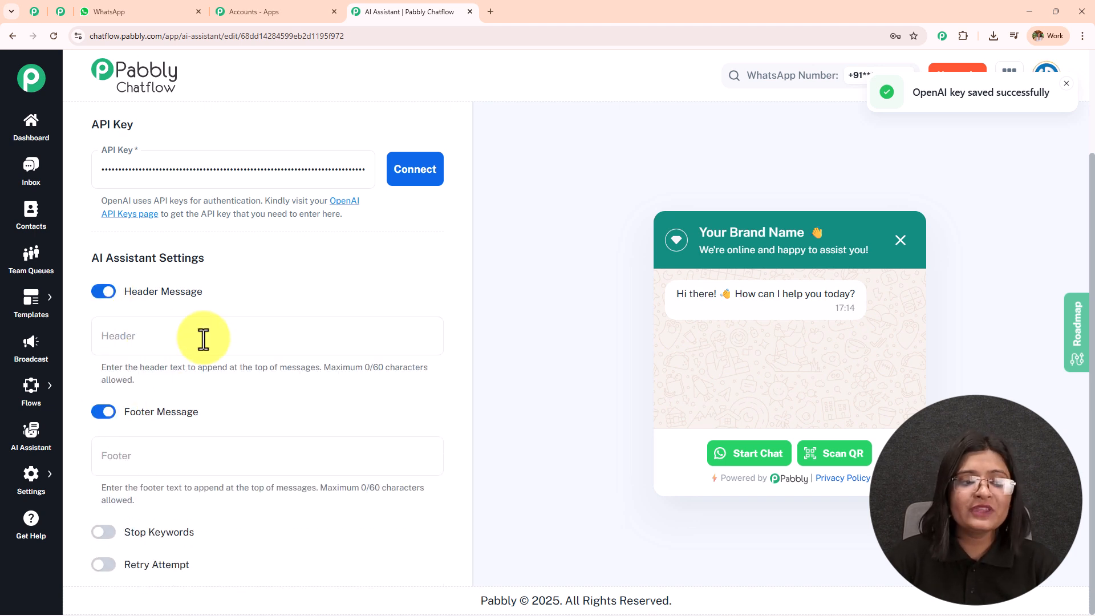
{"action": "left_click", "coordinate": [183, 342]}
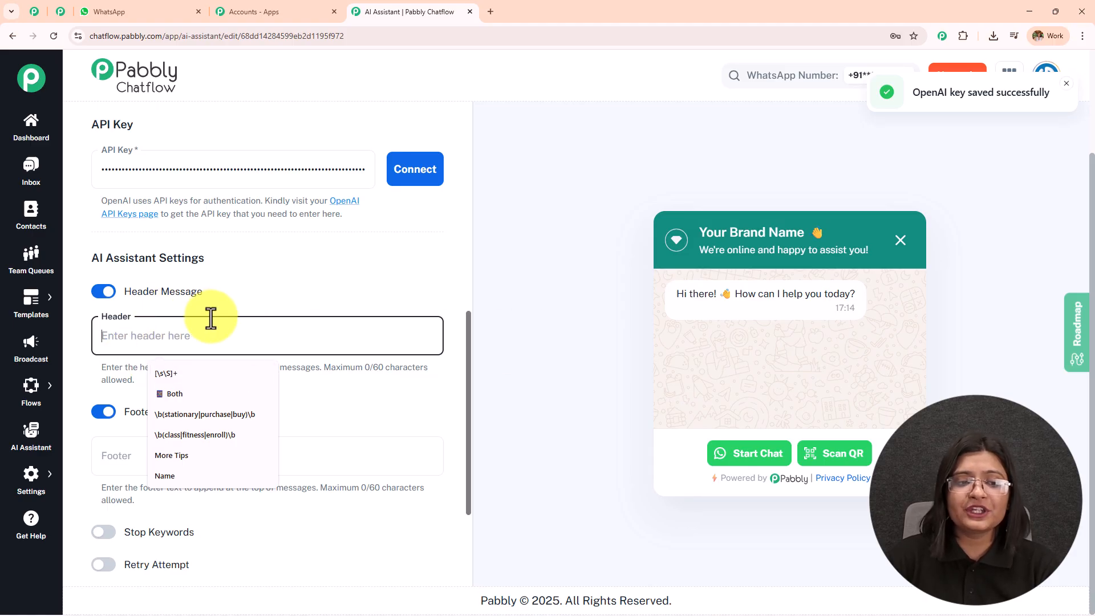
{"action": "left_click", "coordinate": [100, 292]}
{"action": "left_click", "coordinate": [103, 324]}
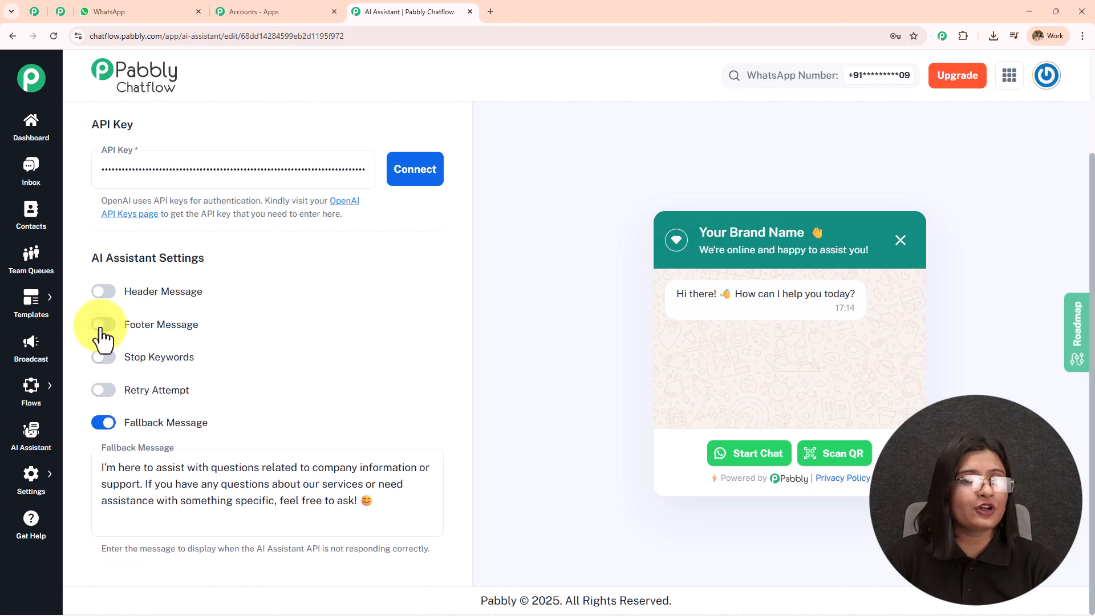
Step: Enable stop keywords in the AI Assistant Settings and add the keyword "stop"
{"action": "left_click", "coordinate": [104, 357]}
{"action": "scroll", "coordinate": [239, 291], "scroll_direction": "down", "scroll_amount": 2}
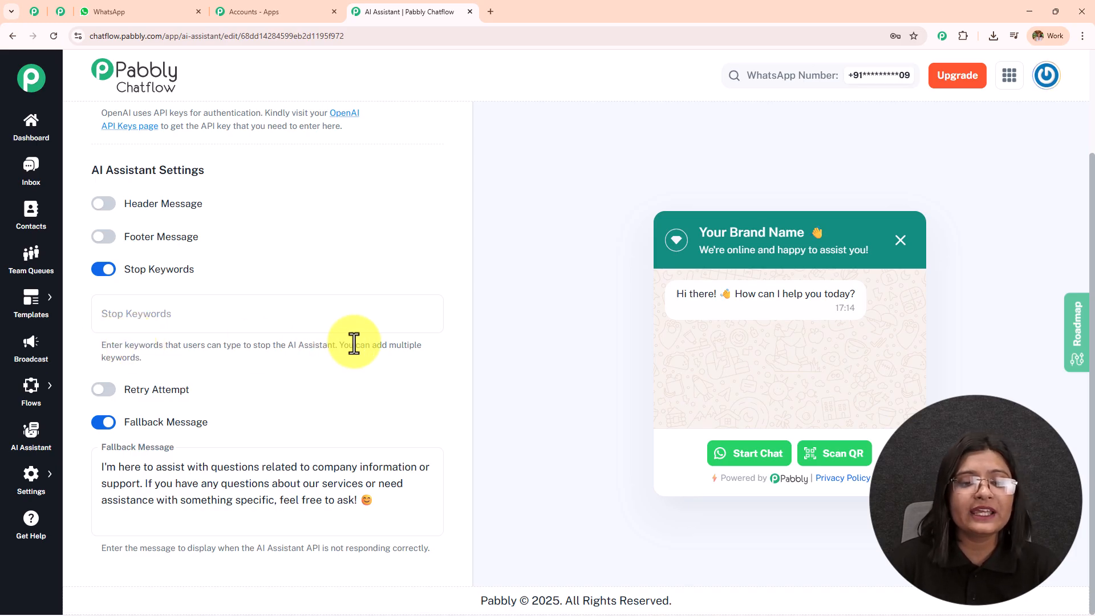
{"action": "left_click", "coordinate": [207, 318]}
{"action": "type", "text": "stop"}
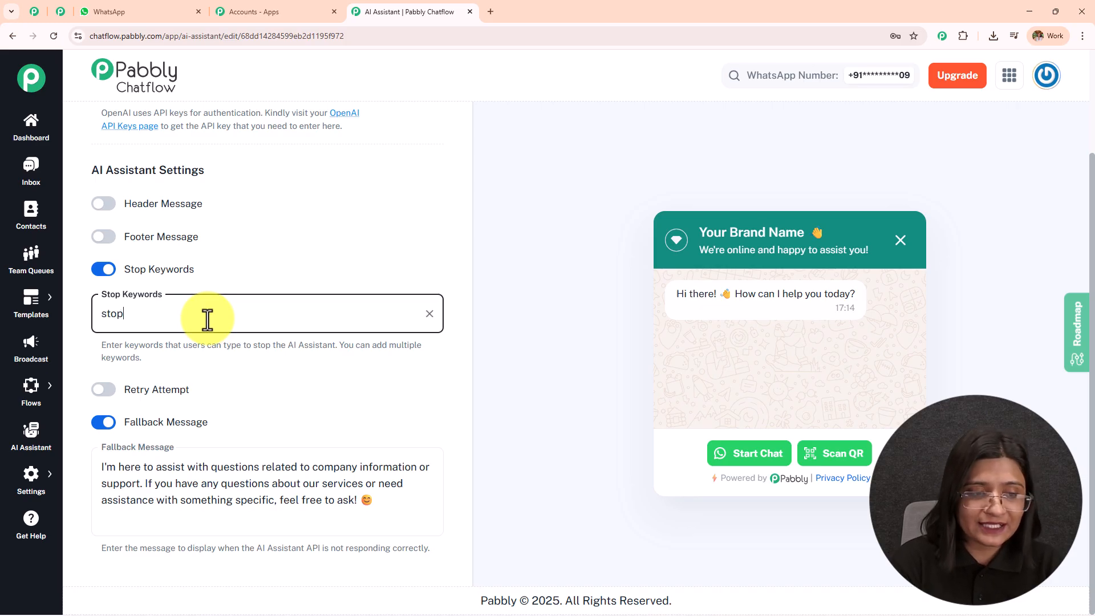
{"action": "key", "text": "Return"}
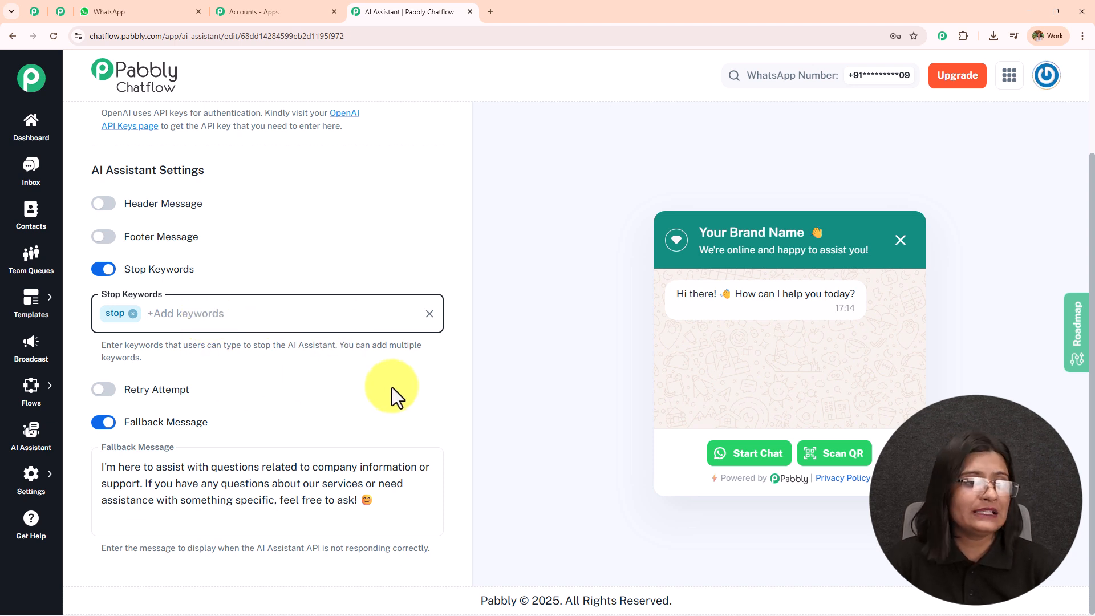
Step: Try out the retry attempt setting, switch it back off, and highlight the fallback message text for review
{"action": "left_click", "coordinate": [121, 390]}
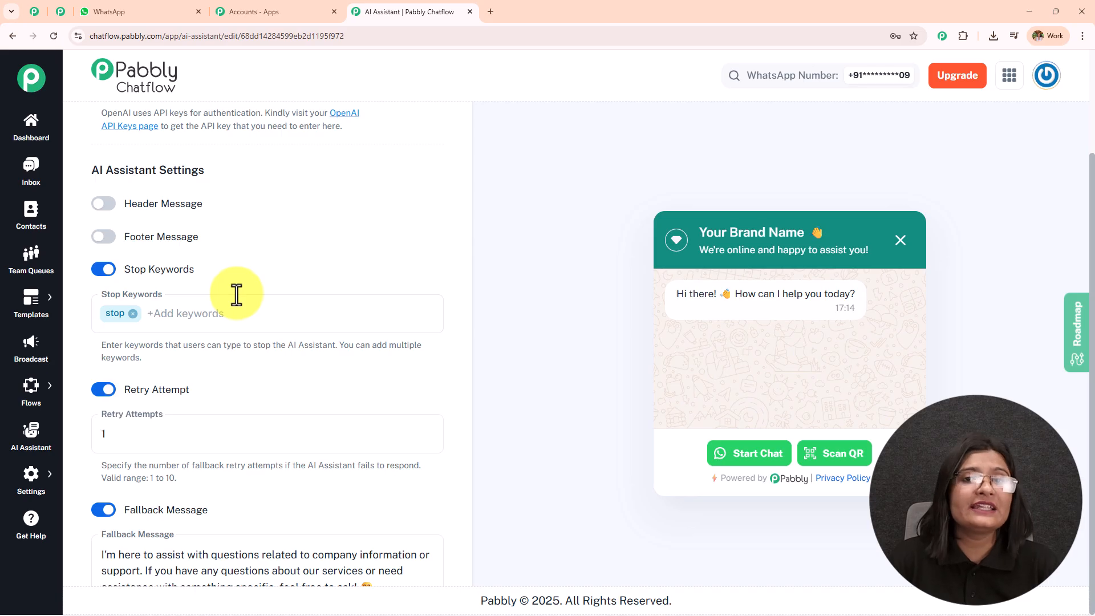
{"action": "scroll", "coordinate": [238, 290], "scroll_direction": "down", "scroll_amount": 2}
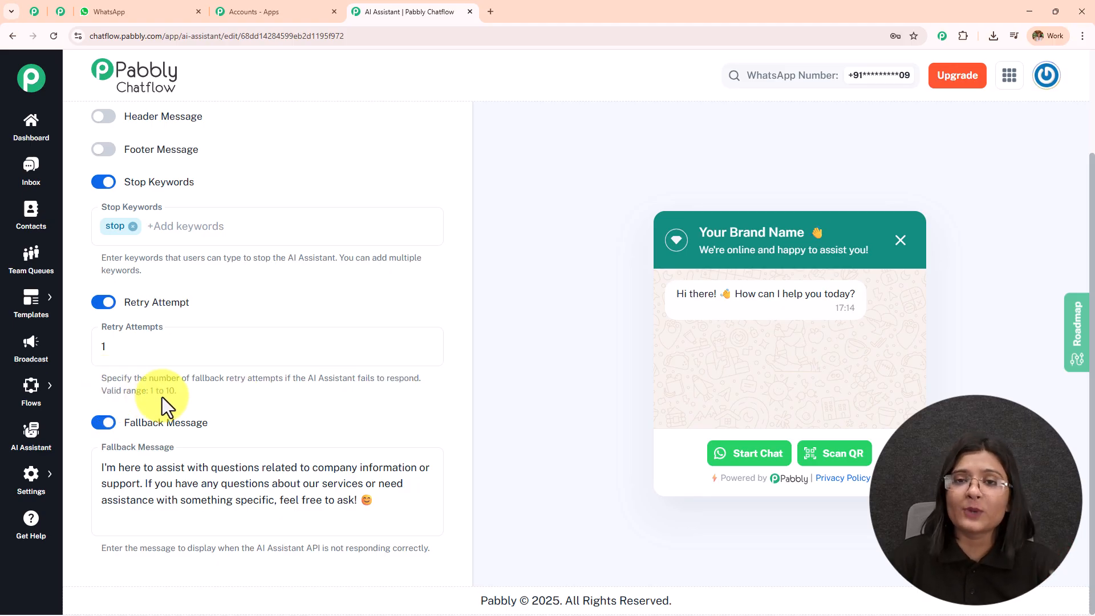
{"action": "left_click", "coordinate": [115, 348]}
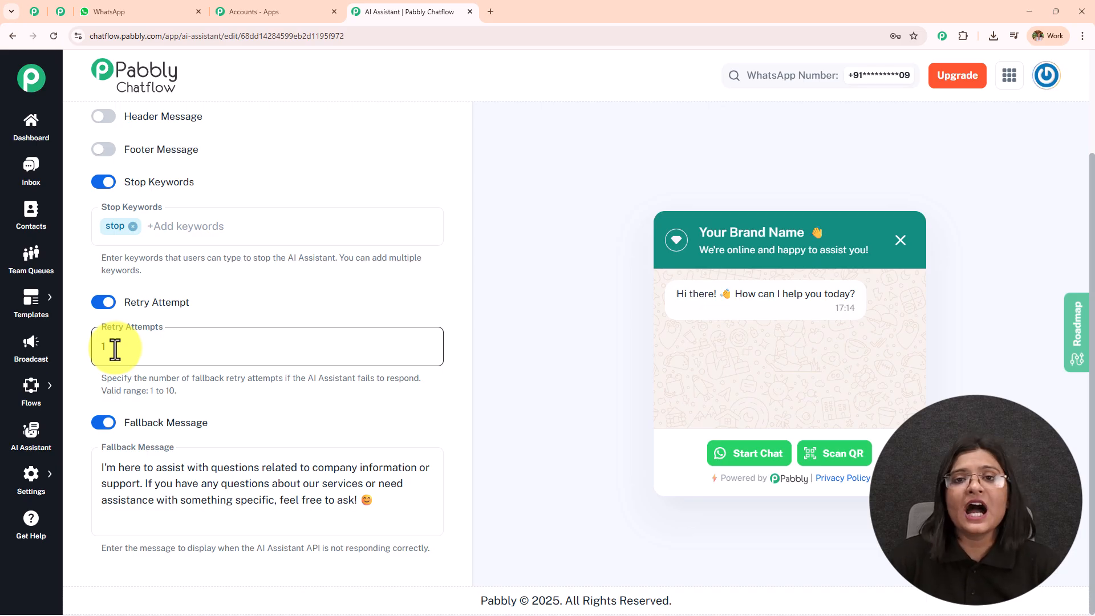
{"action": "left_click", "coordinate": [100, 303]}
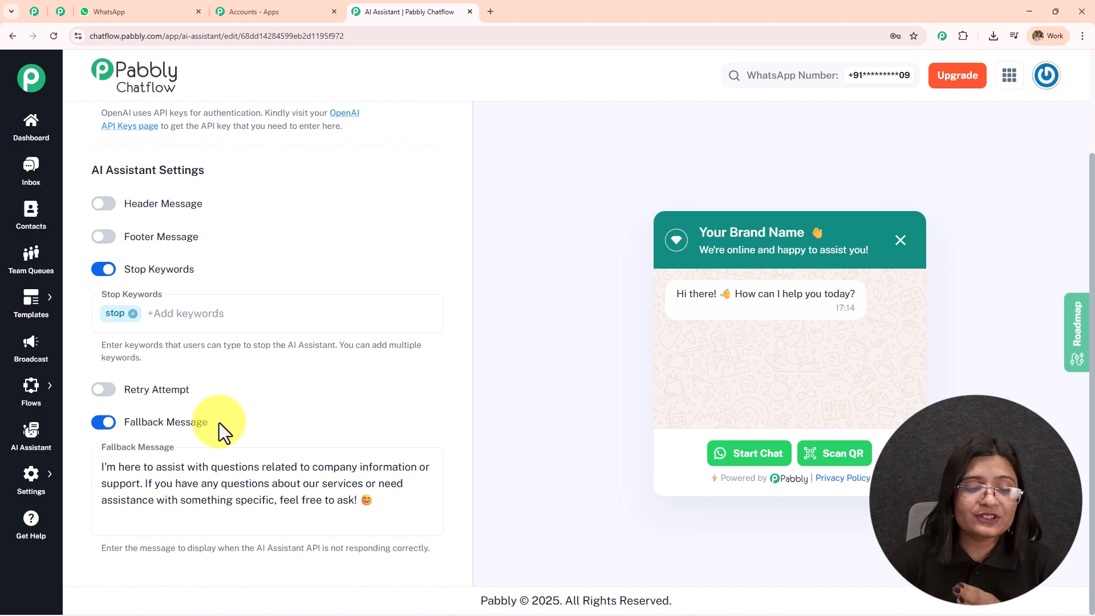
{"action": "left_click", "coordinate": [98, 467]}
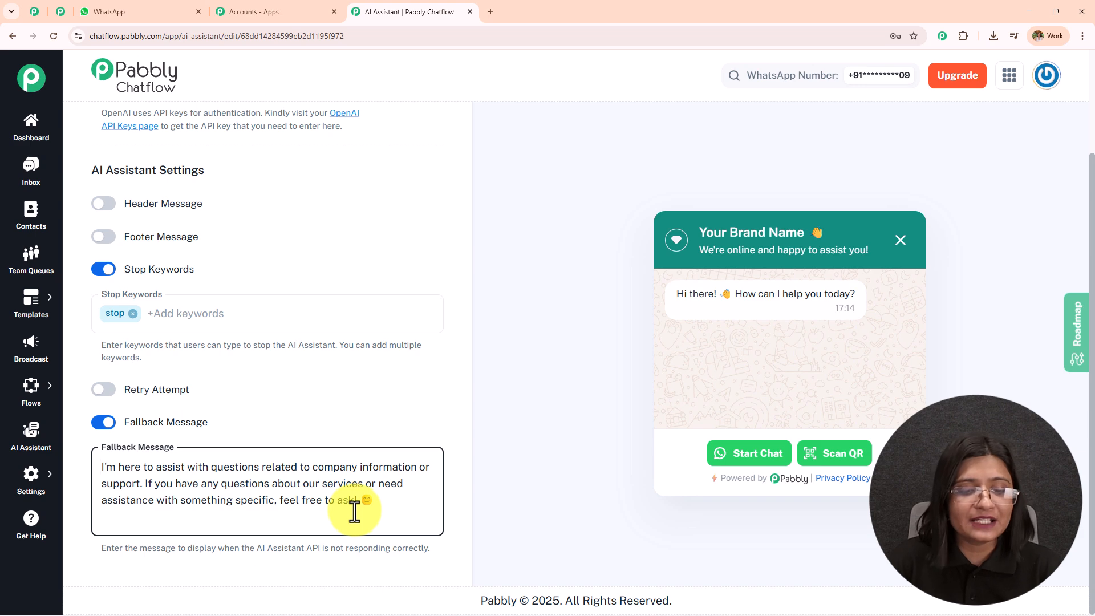
{"action": "left_click_drag", "start_coordinate": [357, 500], "coordinate": [68, 462]}
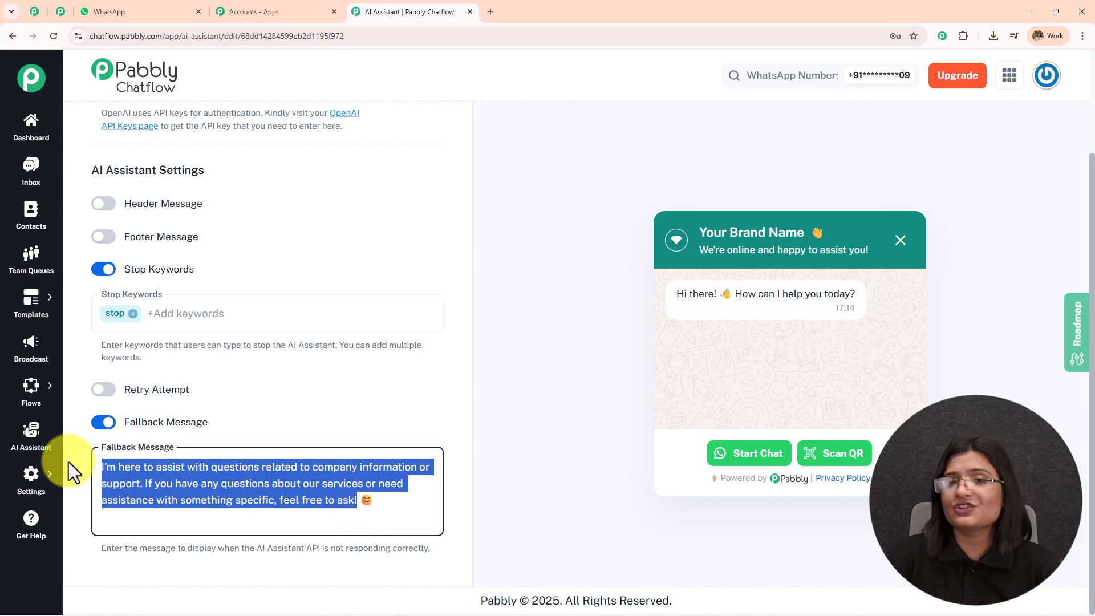
Step: Upload the text file Refined Healthcare Knowledge Base (1) as the assistant's knowledge source and dismiss the notification
{"action": "scroll", "coordinate": [289, 147], "scroll_direction": "up", "scroll_amount": 2}
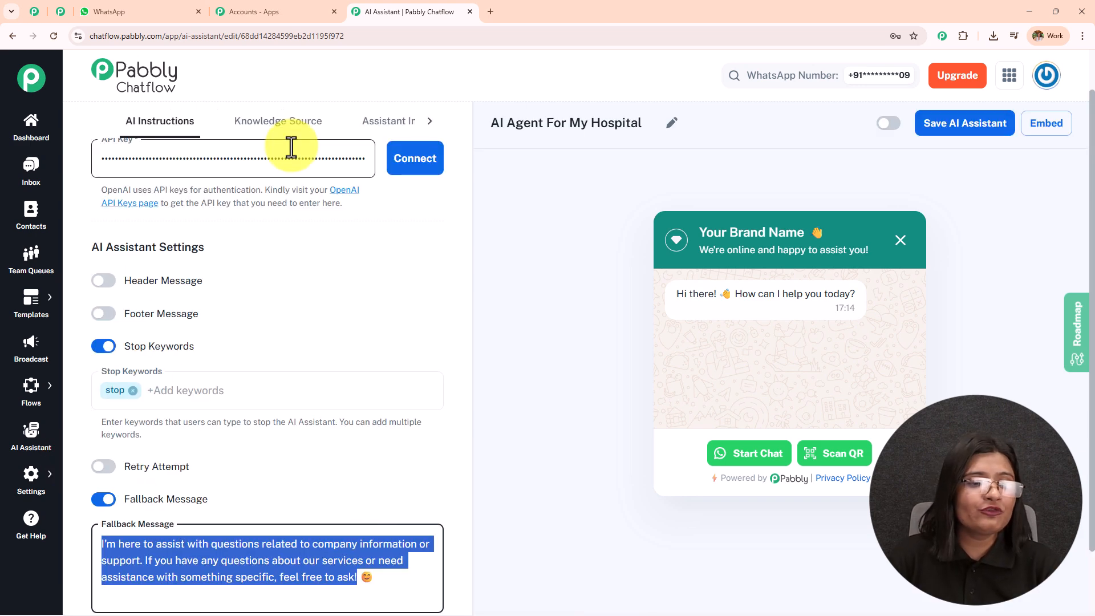
{"action": "left_click", "coordinate": [278, 132]}
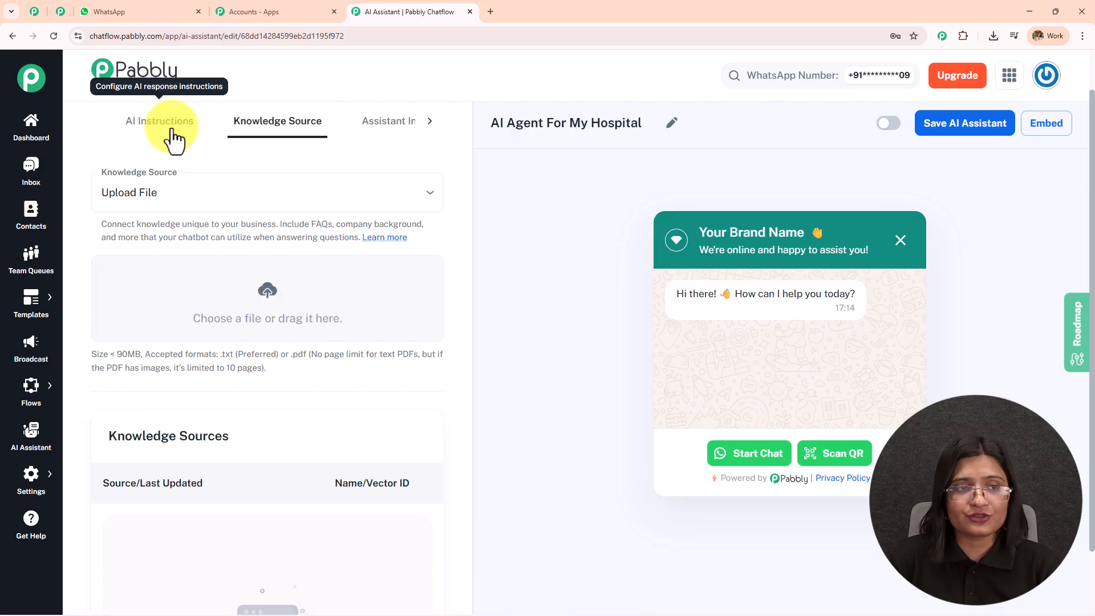
{"action": "left_click", "coordinate": [196, 197]}
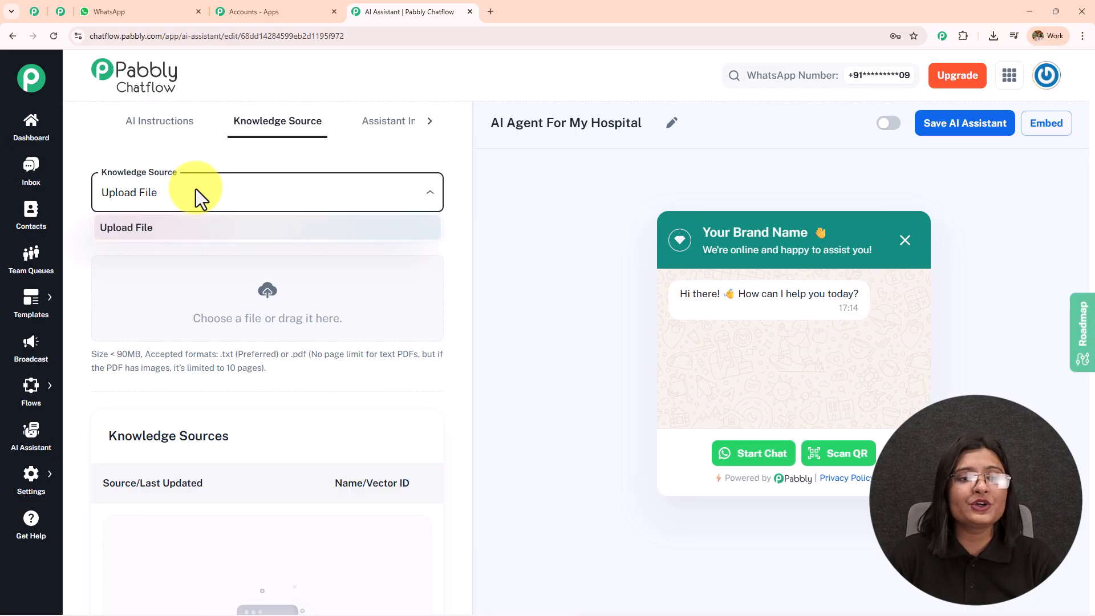
{"action": "left_click", "coordinate": [187, 234]}
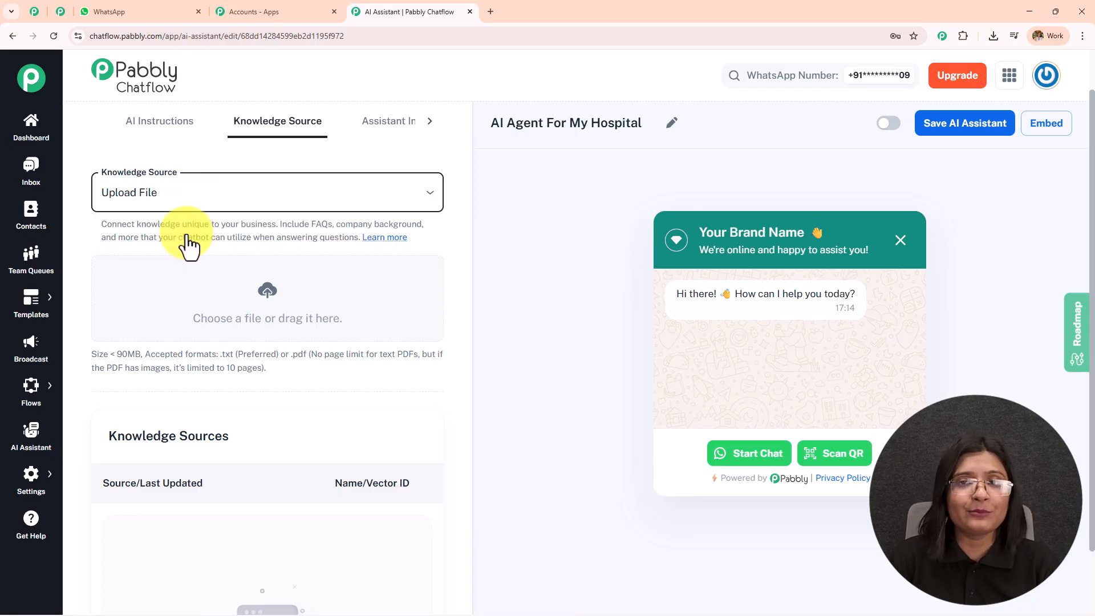
{"action": "left_click", "coordinate": [264, 307]}
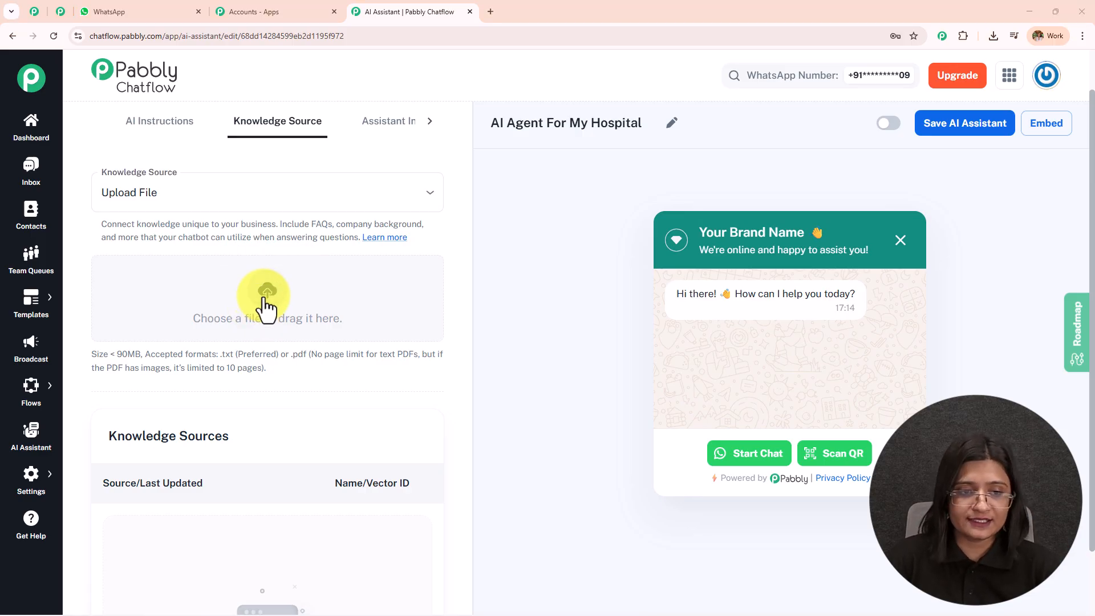
{"action": "left_click", "coordinate": [281, 109]}
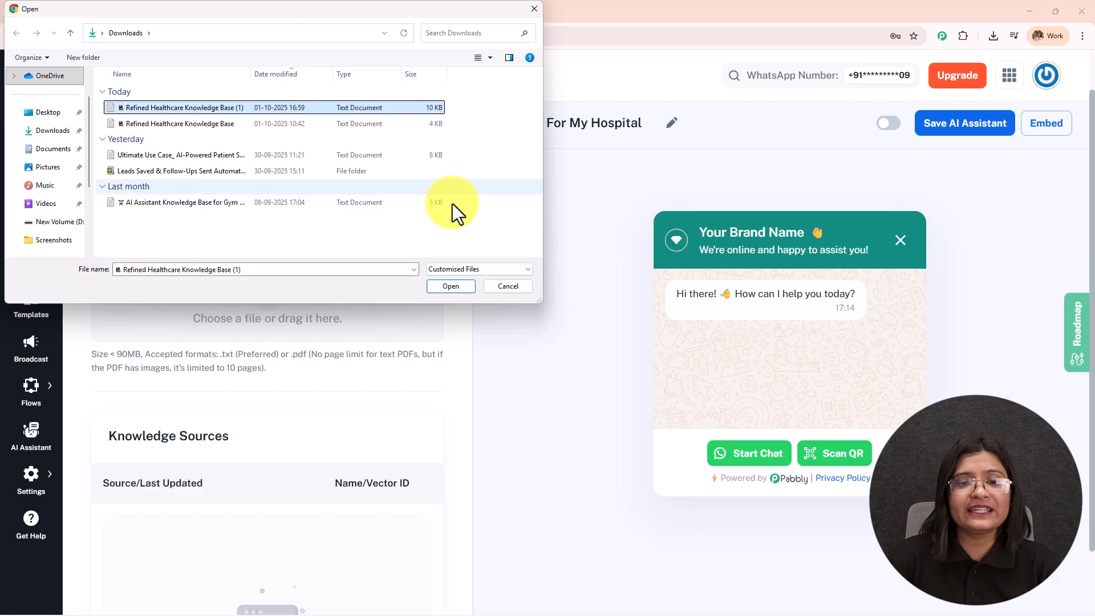
{"action": "left_click", "coordinate": [452, 286]}
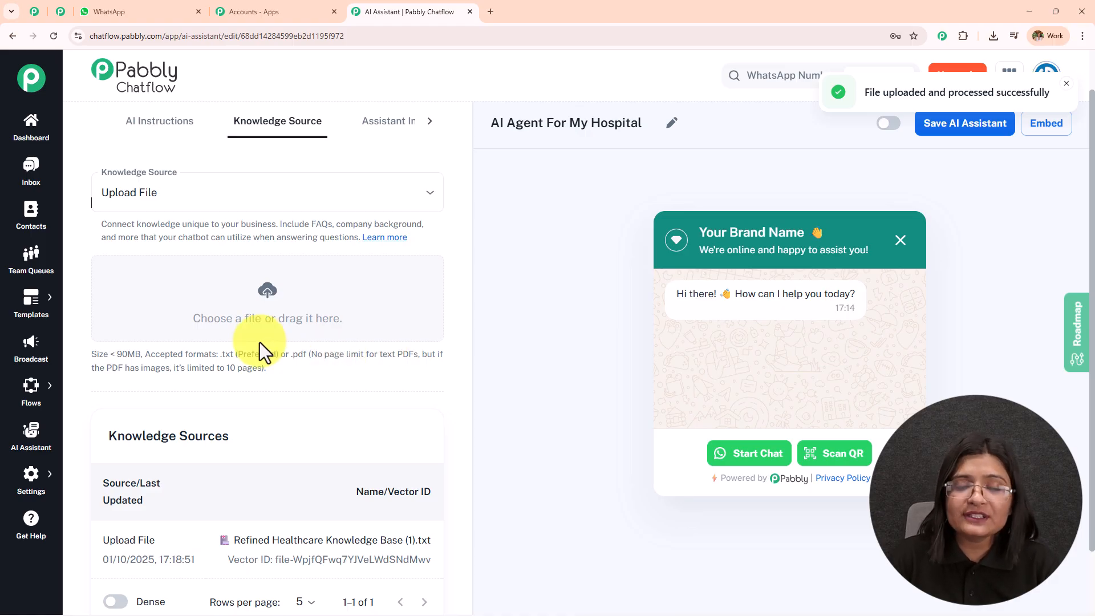
{"action": "left_click", "coordinate": [1066, 83]}
Step: Open the downloaded Refined Healthcare Knowledge Base (1).txt and examine its general information, appointment booking and doctor availability sections
{"action": "left_click", "coordinate": [993, 36]}
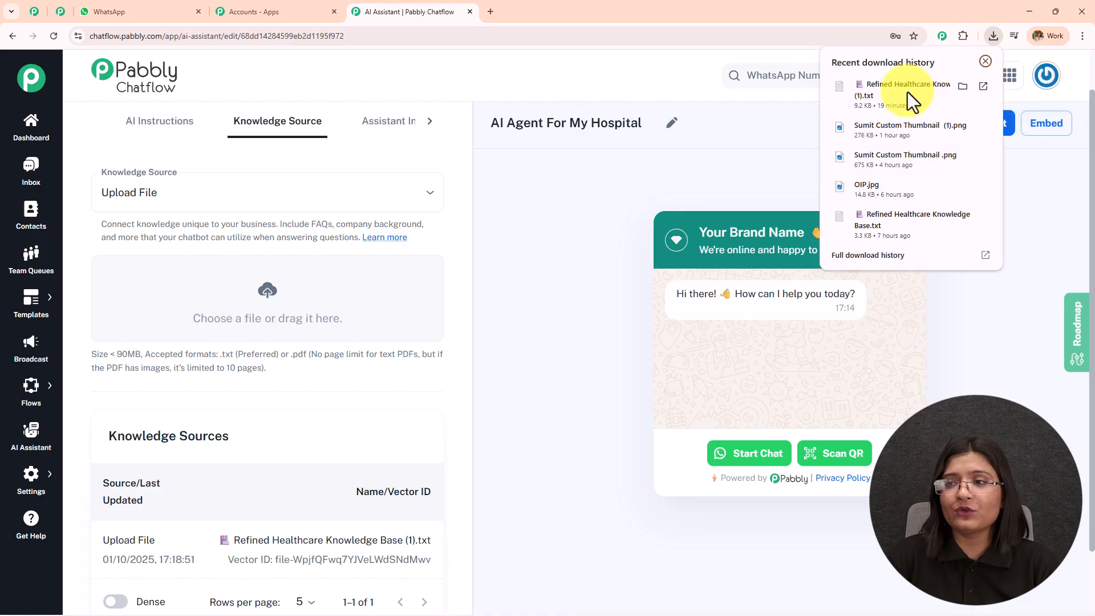
{"action": "left_click", "coordinate": [907, 93]}
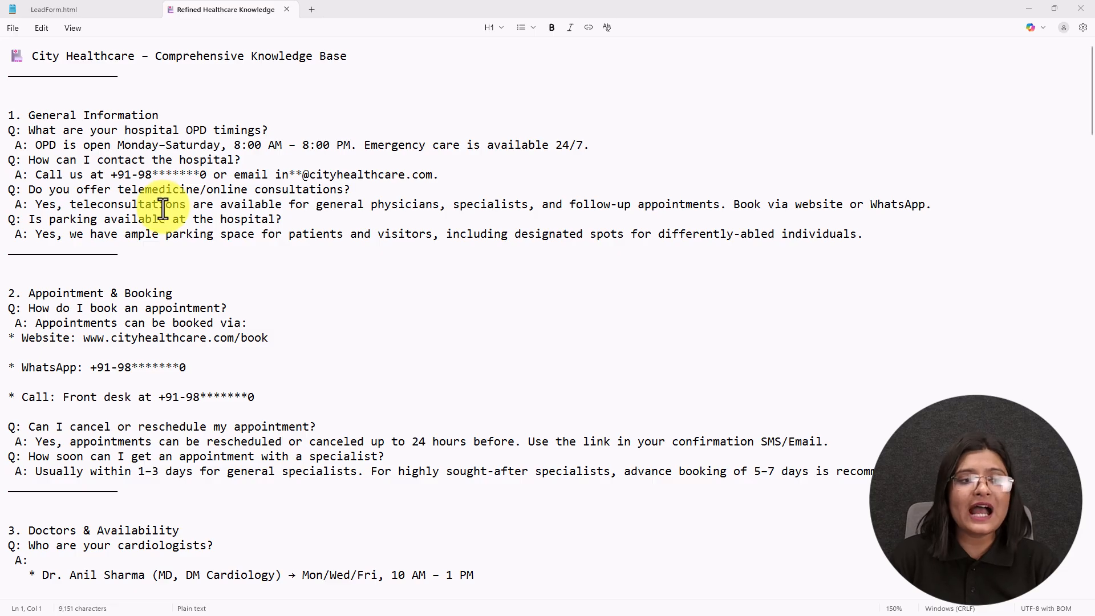
{"action": "scroll", "coordinate": [165, 242], "scroll_direction": "down", "scroll_amount": 2}
{"action": "scroll", "coordinate": [164, 242], "scroll_direction": "down", "scroll_amount": 2}
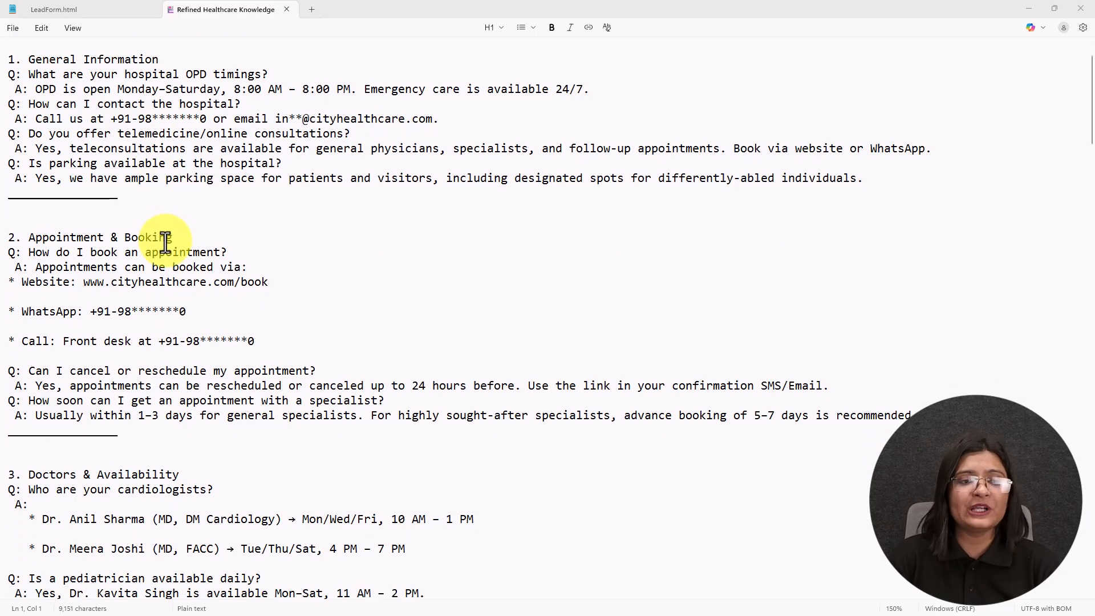
{"action": "scroll", "coordinate": [164, 242], "scroll_direction": "down", "scroll_amount": 4}
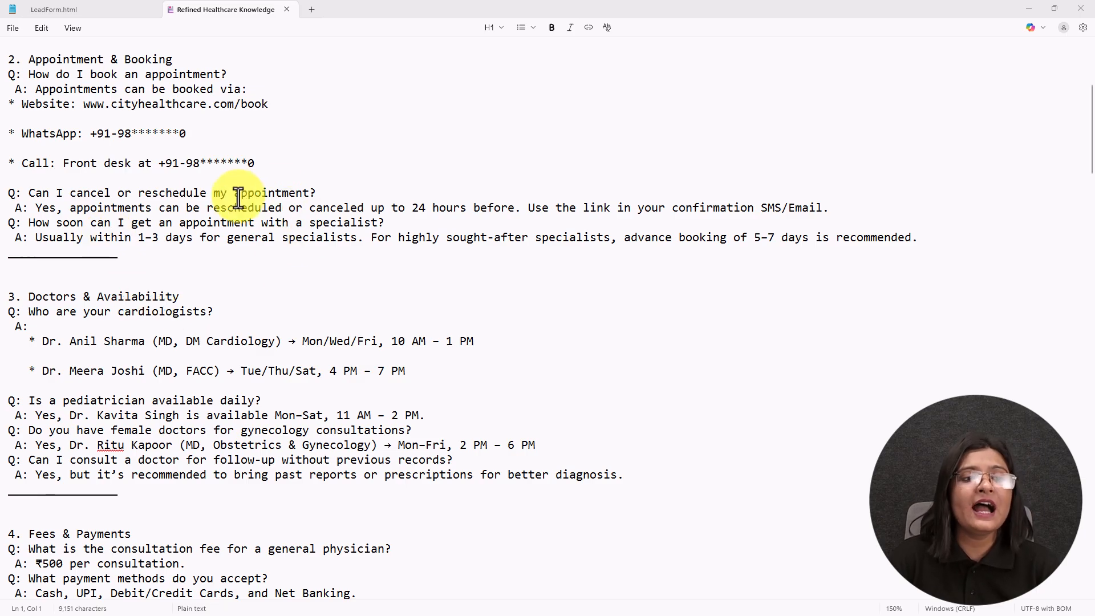
{"action": "scroll", "coordinate": [238, 211], "scroll_direction": "down", "scroll_amount": 3}
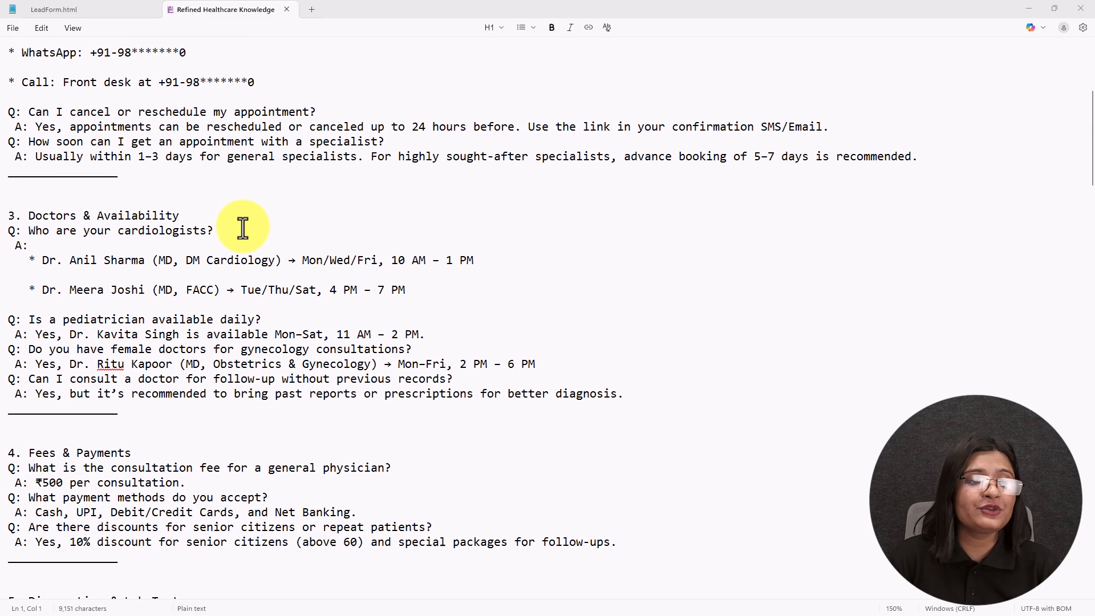
{"action": "scroll", "coordinate": [231, 230], "scroll_direction": "down", "scroll_amount": 1}
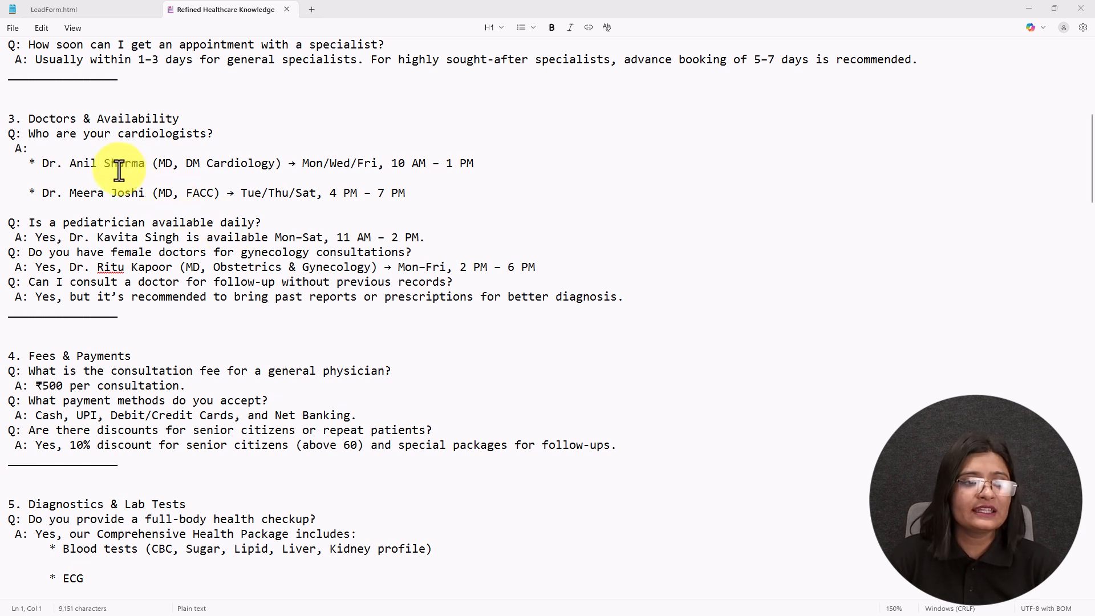
Step: Examine the knowledge base's doctor availability, fees and payments, and diagnostics and lab tests sections
{"action": "scroll", "coordinate": [288, 276], "scroll_direction": "down", "scroll_amount": 2}
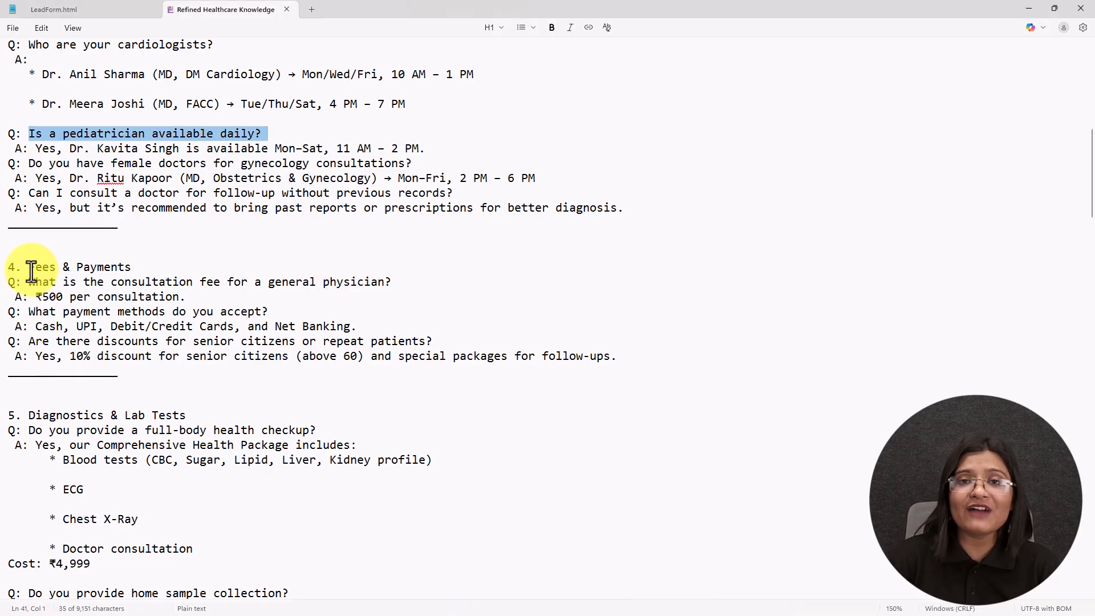
{"action": "left_click_drag", "start_coordinate": [28, 268], "coordinate": [237, 268]}
{"action": "scroll", "coordinate": [374, 216], "scroll_direction": "down", "scroll_amount": 2}
{"action": "scroll", "coordinate": [374, 217], "scroll_direction": "down", "scroll_amount": 4}
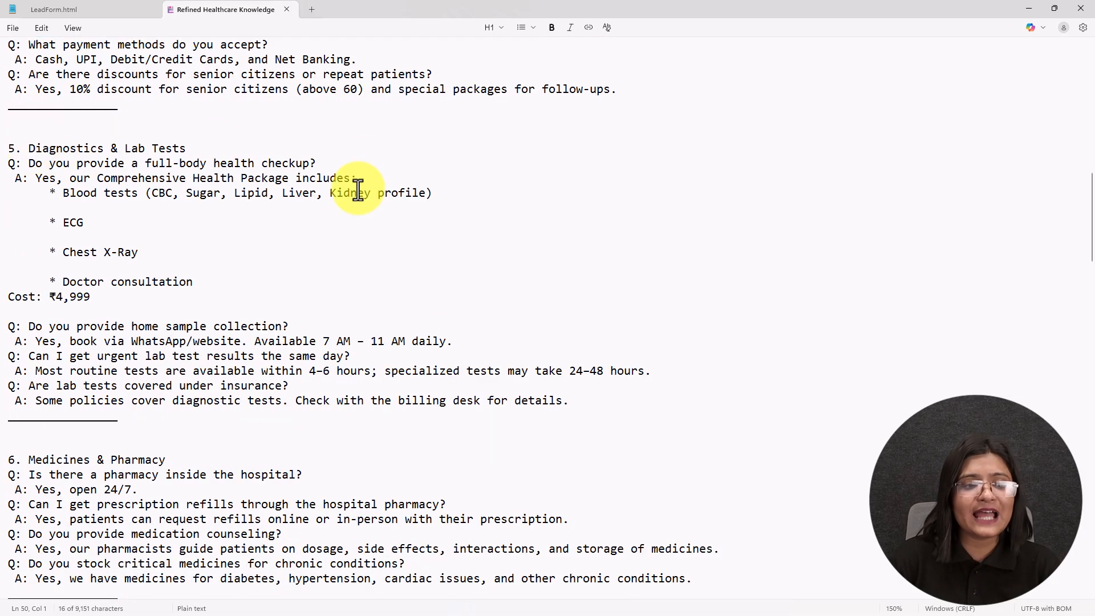
{"action": "scroll", "coordinate": [334, 237], "scroll_direction": "down", "scroll_amount": 2}
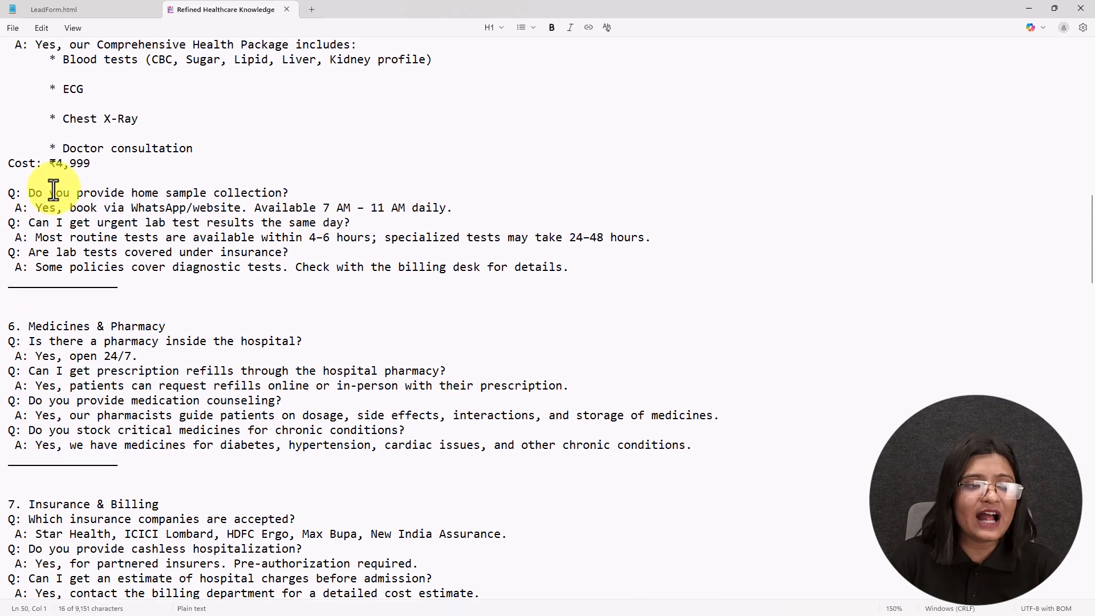
{"action": "left_click_drag", "start_coordinate": [8, 193], "coordinate": [49, 192]}
{"action": "key", "text": "Up"}
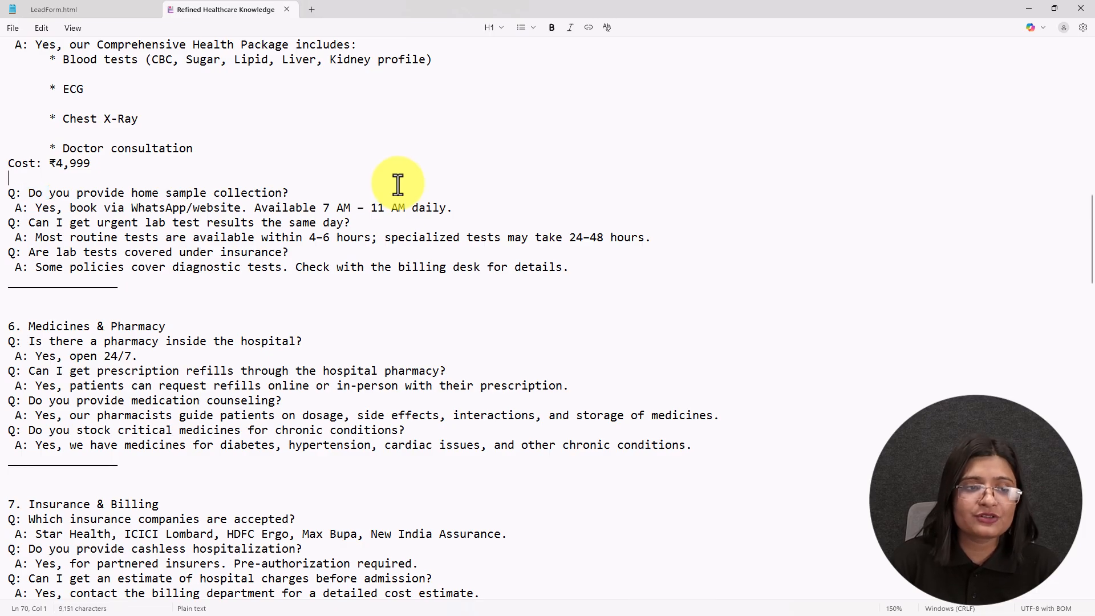
{"action": "scroll", "coordinate": [365, 189], "scroll_direction": "down", "scroll_amount": 1}
{"action": "scroll", "coordinate": [336, 265], "scroll_direction": "down", "scroll_amount": 1}
{"action": "scroll", "coordinate": [335, 269], "scroll_direction": "down", "scroll_amount": 2}
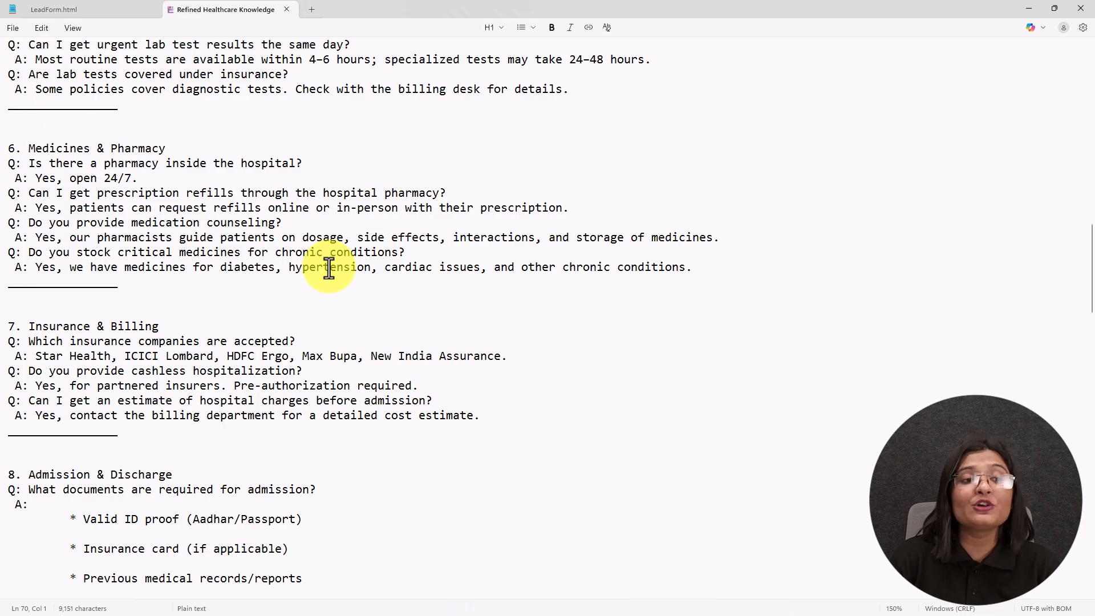
Step: Examine the remaining knowledge base sections, from insurance and billing through medicinal and drug information to the optional quick chatbot responses
{"action": "scroll", "coordinate": [329, 268], "scroll_direction": "down", "scroll_amount": 4}
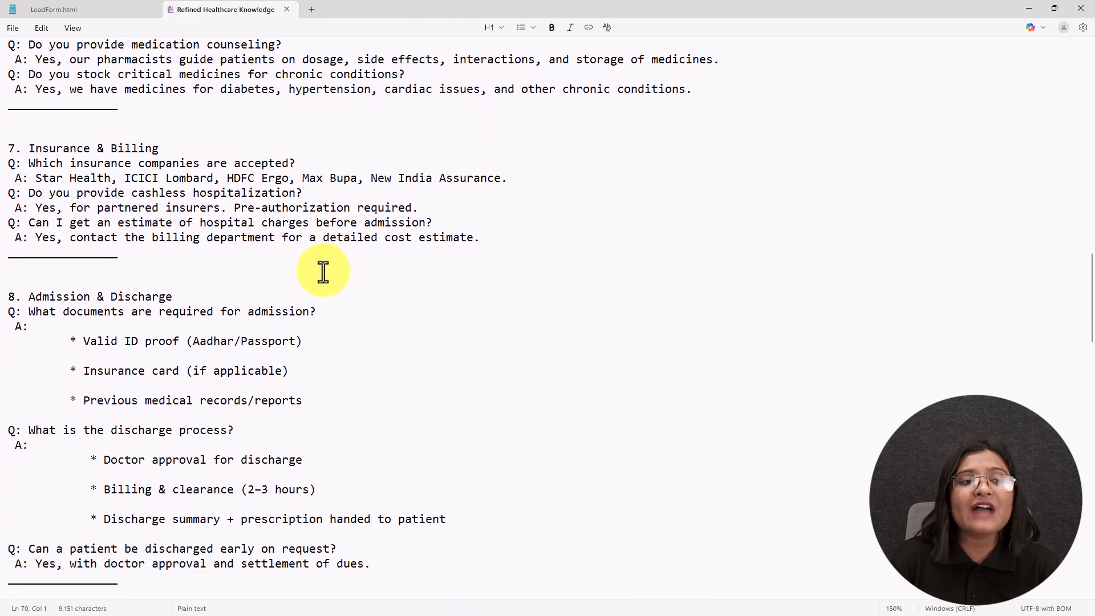
{"action": "scroll", "coordinate": [323, 272], "scroll_direction": "down", "scroll_amount": 7}
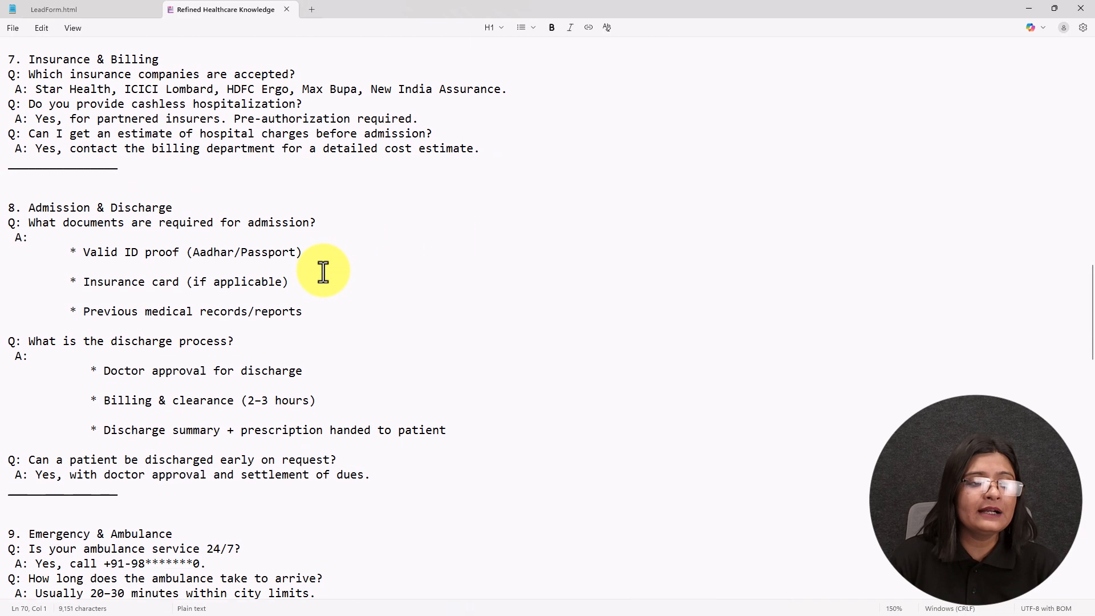
{"action": "scroll", "coordinate": [323, 272], "scroll_direction": "down", "scroll_amount": 2}
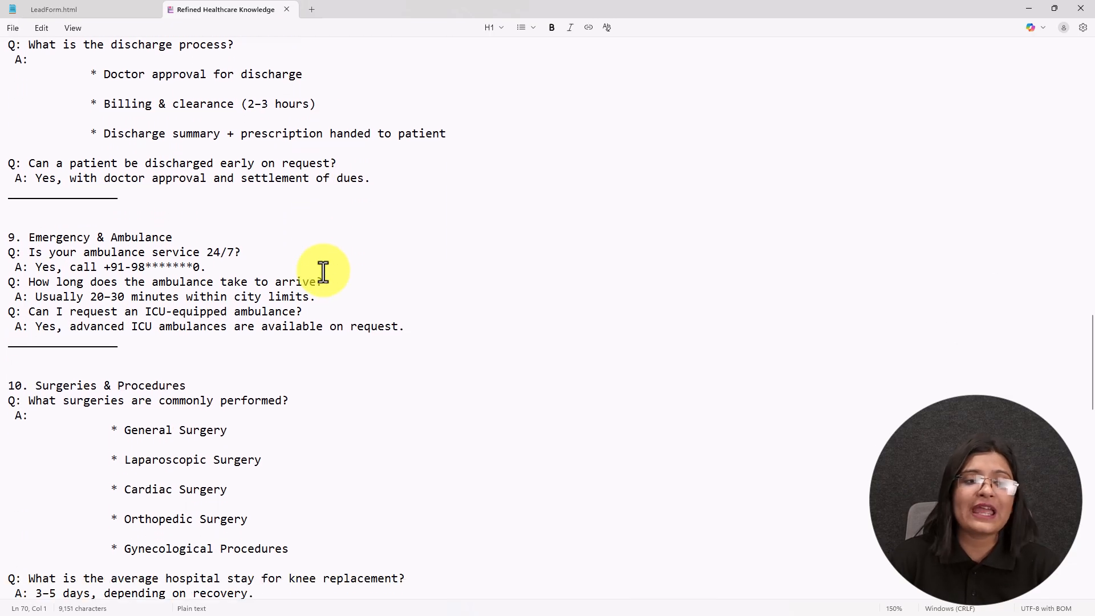
{"action": "scroll", "coordinate": [323, 272], "scroll_direction": "down", "scroll_amount": 2}
{"action": "scroll", "coordinate": [324, 271], "scroll_direction": "down", "scroll_amount": 2}
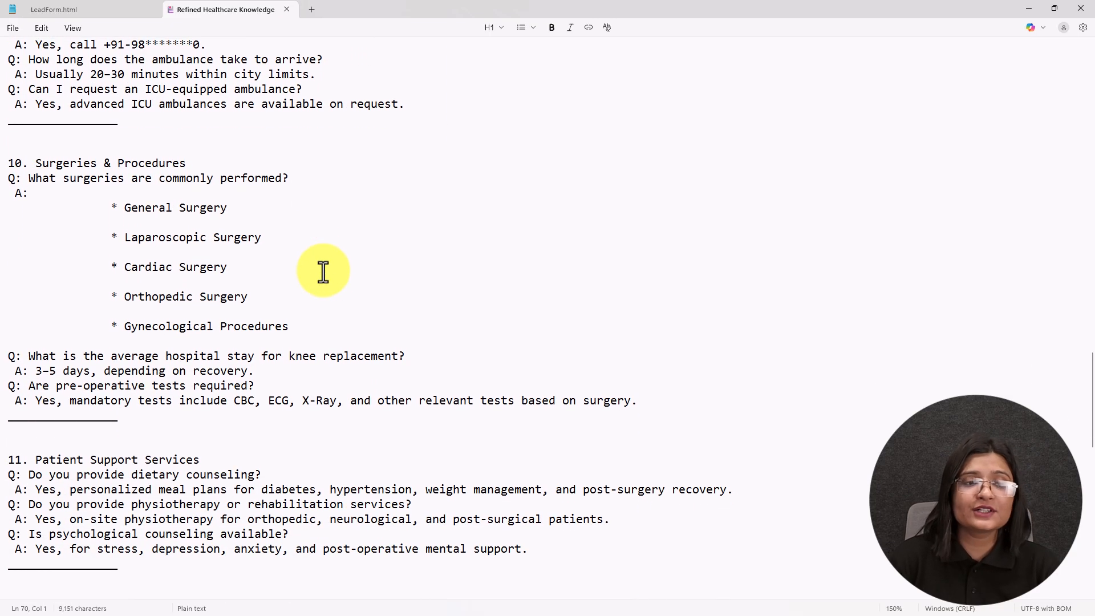
{"action": "scroll", "coordinate": [323, 272], "scroll_direction": "down", "scroll_amount": 3}
{"action": "scroll", "coordinate": [323, 272], "scroll_direction": "down", "scroll_amount": 2}
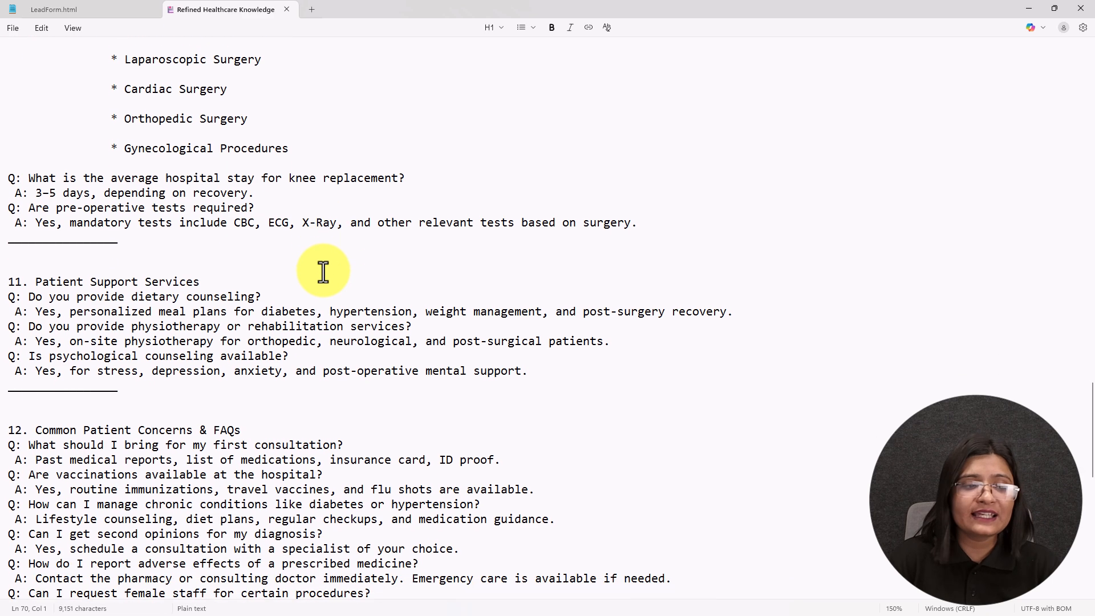
{"action": "scroll", "coordinate": [323, 272], "scroll_direction": "down", "scroll_amount": 5}
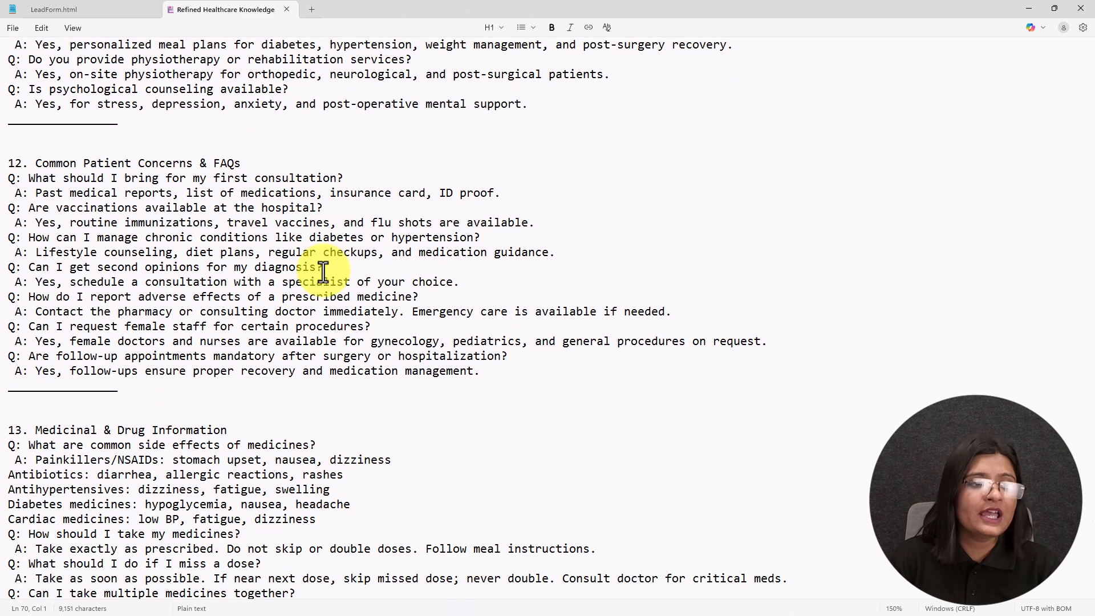
{"action": "scroll", "coordinate": [323, 272], "scroll_direction": "down", "scroll_amount": 2}
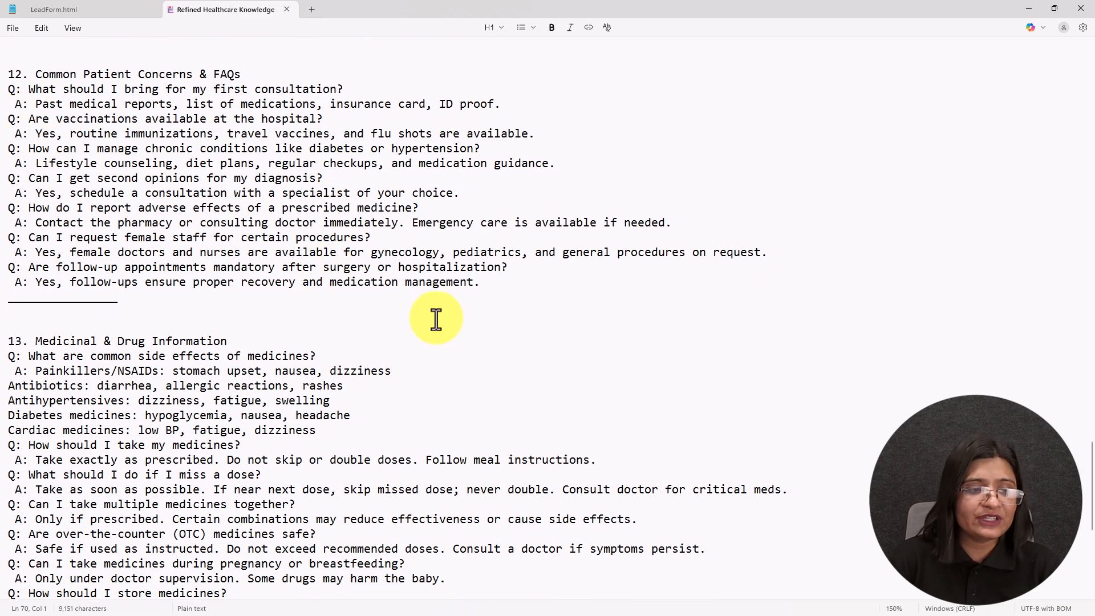
{"action": "scroll", "coordinate": [416, 288], "scroll_direction": "down", "scroll_amount": 1}
{"action": "scroll", "coordinate": [365, 274], "scroll_direction": "down", "scroll_amount": 7}
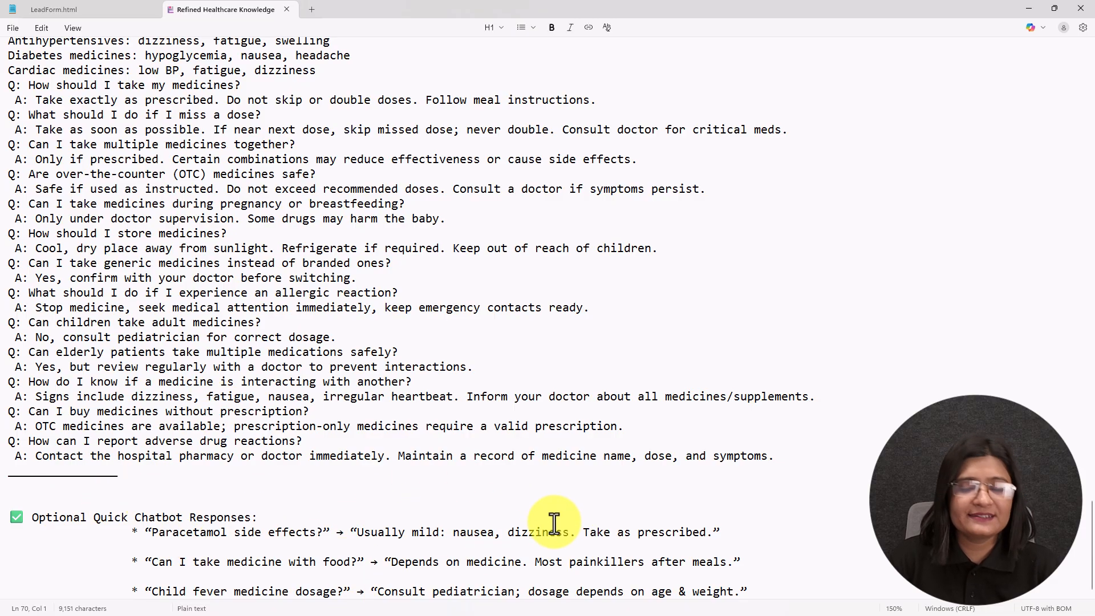
Step: Review the knowledge base again in reverse, from the drug information back to the medicines and pharmacy section
{"action": "scroll", "coordinate": [576, 344], "scroll_direction": "up", "scroll_amount": 10}
{"action": "scroll", "coordinate": [574, 345], "scroll_direction": "up", "scroll_amount": 3}
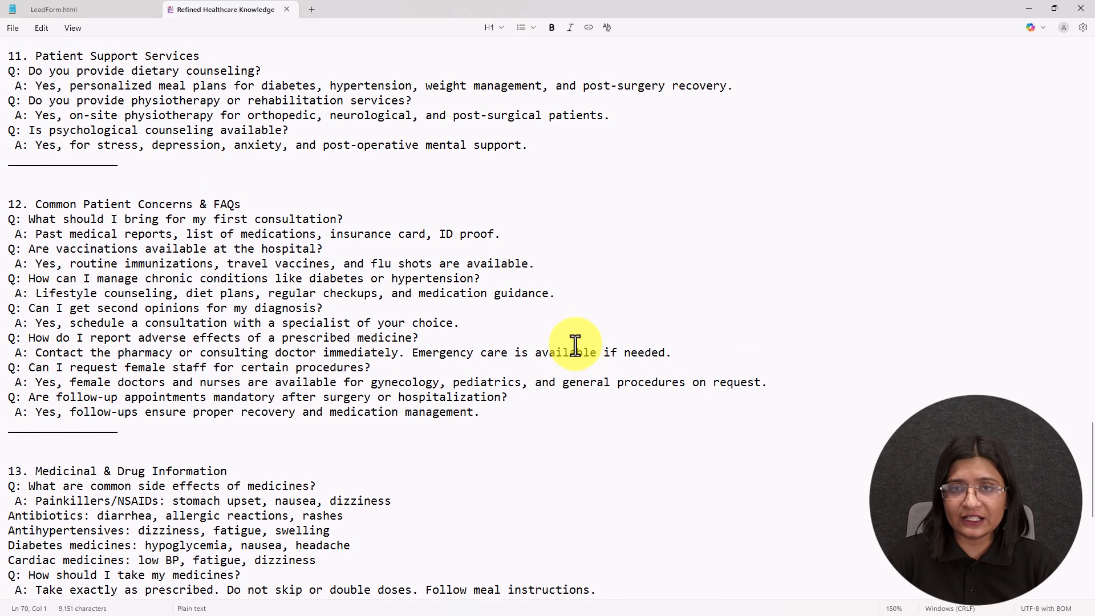
{"action": "scroll", "coordinate": [574, 345], "scroll_direction": "up", "scroll_amount": 3}
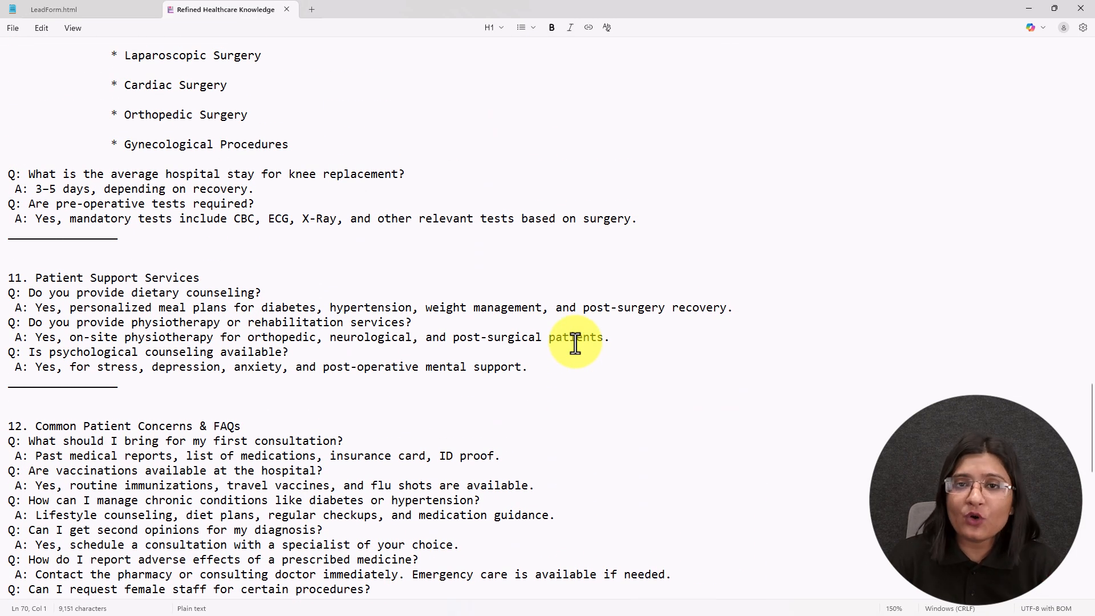
{"action": "scroll", "coordinate": [575, 344], "scroll_direction": "up", "scroll_amount": 4}
{"action": "scroll", "coordinate": [574, 343], "scroll_direction": "up", "scroll_amount": 12}
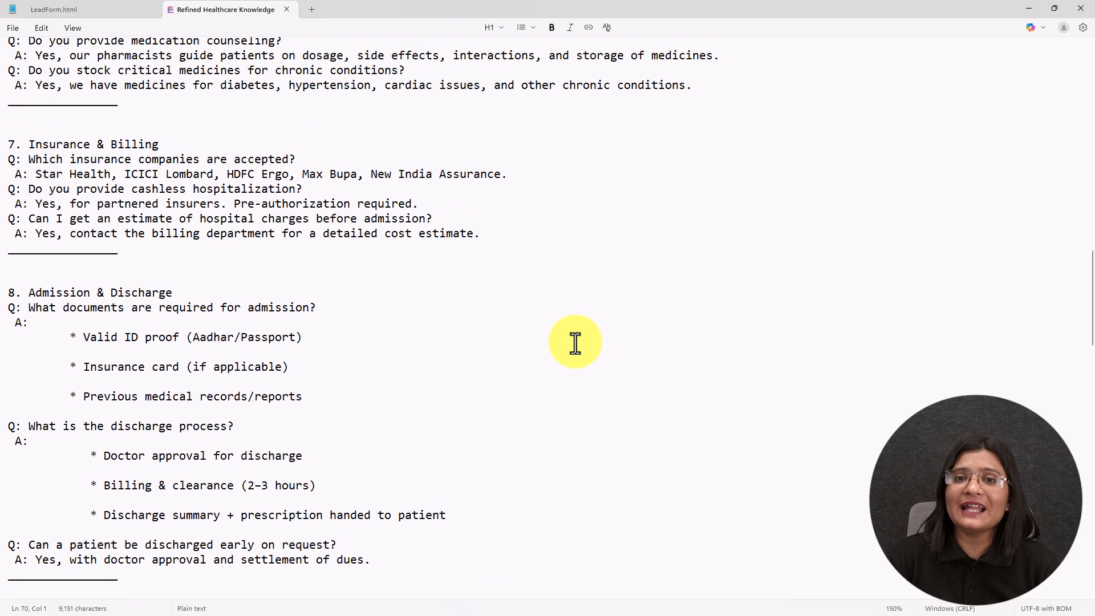
{"action": "scroll", "coordinate": [574, 343], "scroll_direction": "up", "scroll_amount": 3}
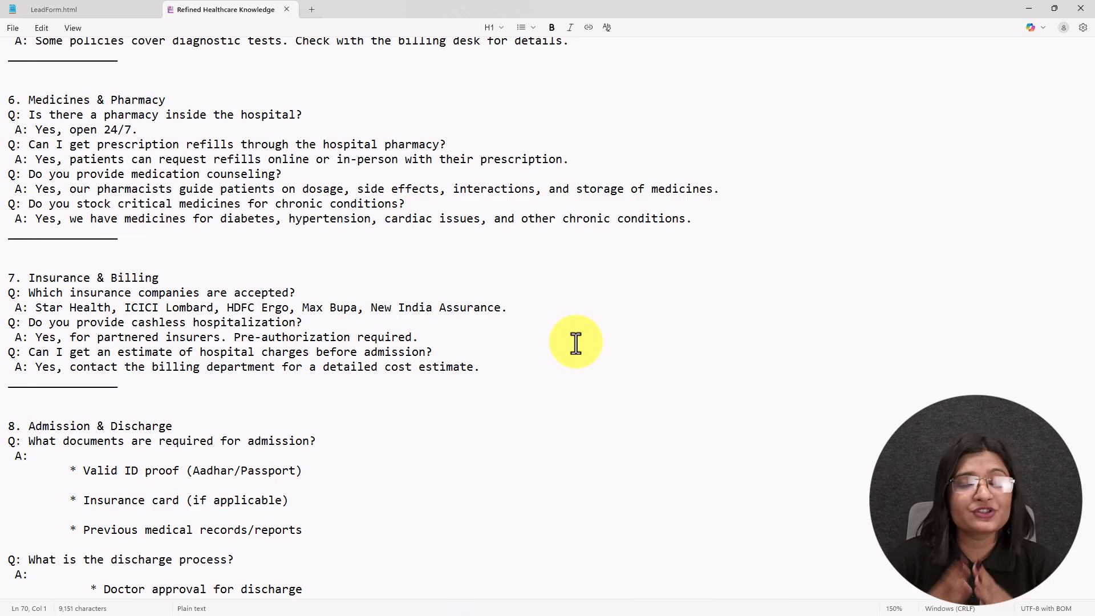
{"action": "scroll", "coordinate": [704, 200], "scroll_direction": "up", "scroll_amount": 2}
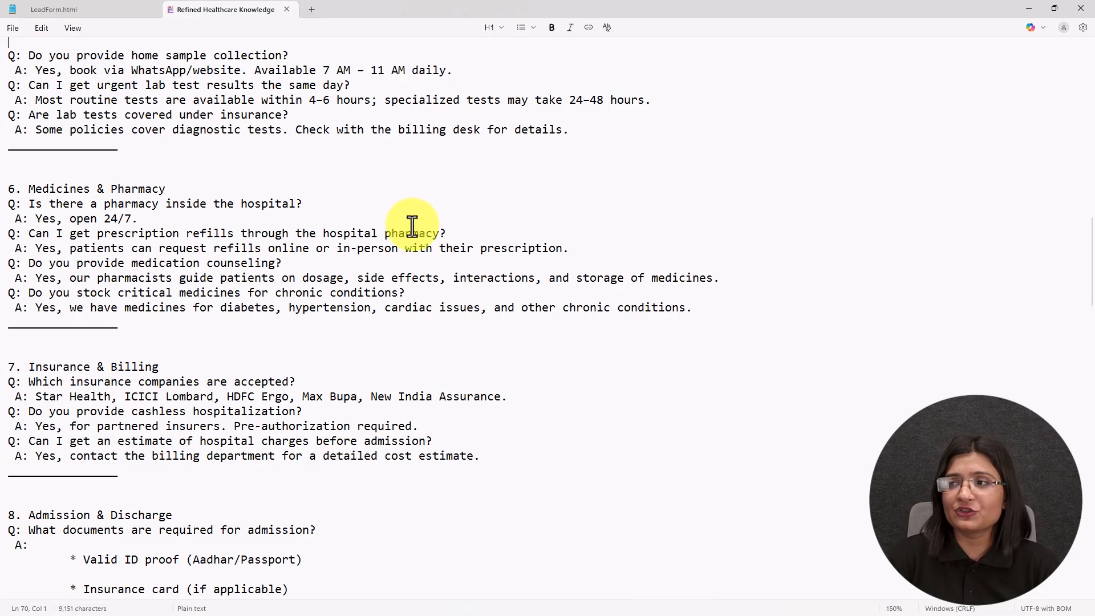
Step: Switch back to Pabbly Chatflow and open the assistant interface settings
{"action": "left_click", "coordinate": [1026, 9]}
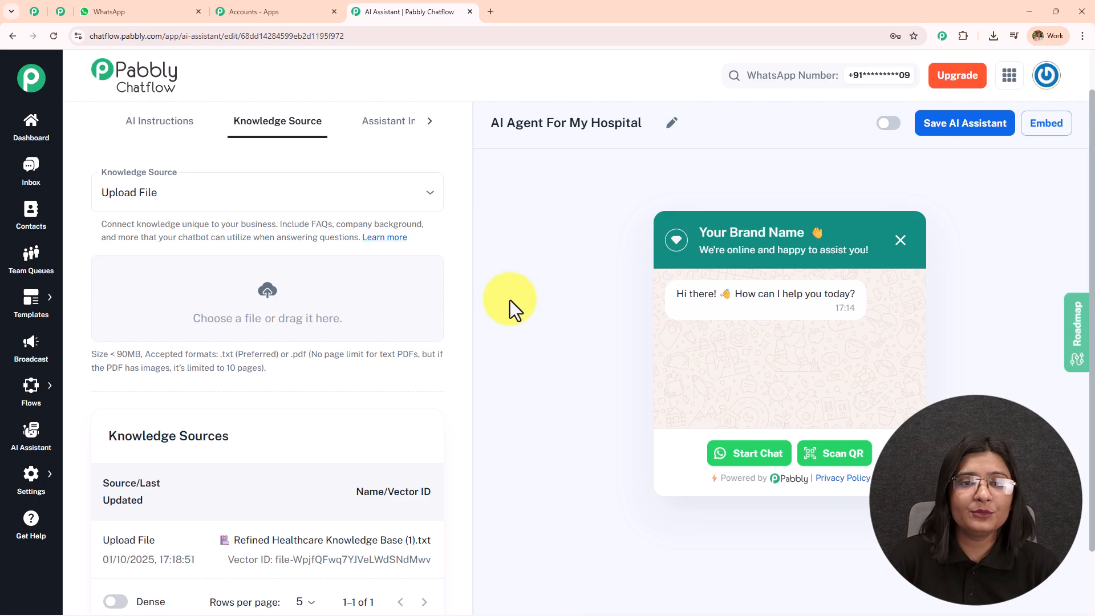
{"action": "left_click", "coordinate": [429, 121]}
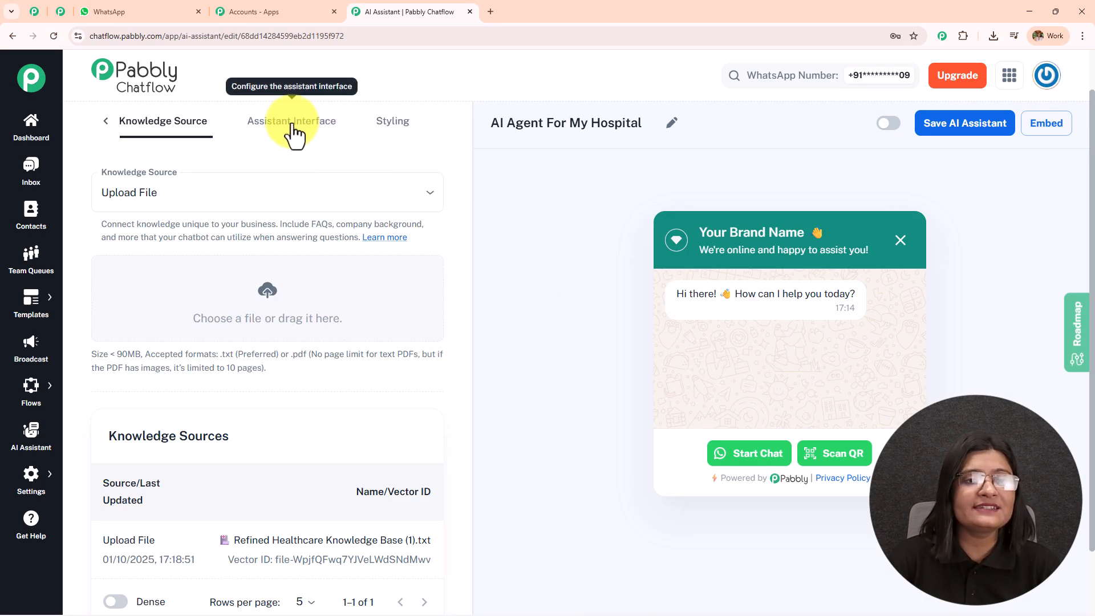
{"action": "left_click", "coordinate": [293, 130]}
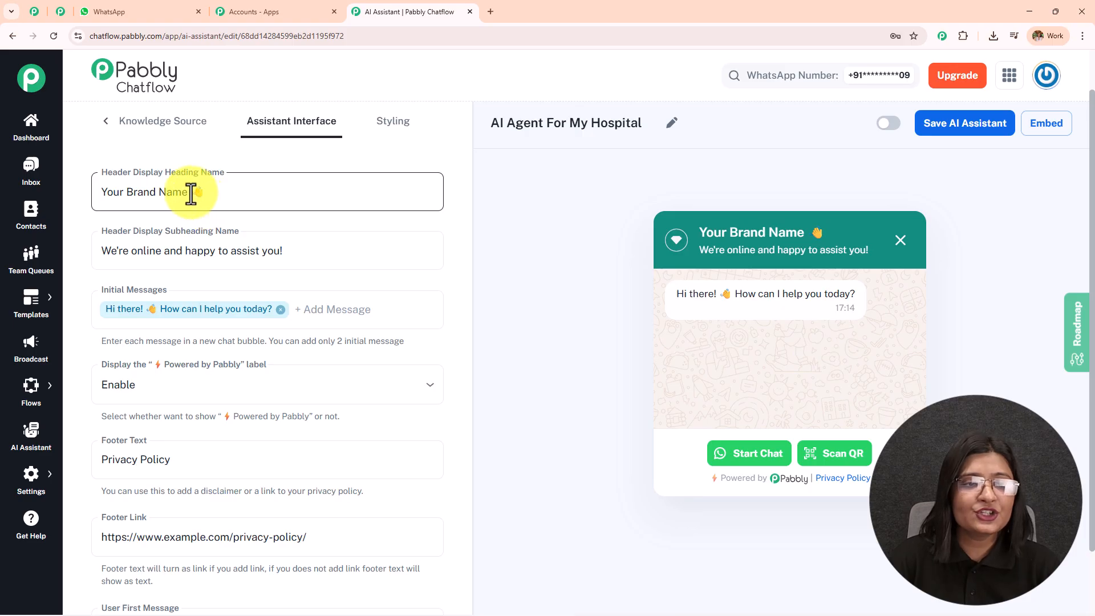
Step: Replace the placeholder brand name in the header display heading with "City Healthcare", keeping the waving hand emoji
{"action": "left_click_drag", "start_coordinate": [159, 192], "coordinate": [28, 189]}
{"action": "left_click_drag", "start_coordinate": [188, 193], "coordinate": [95, 196]}
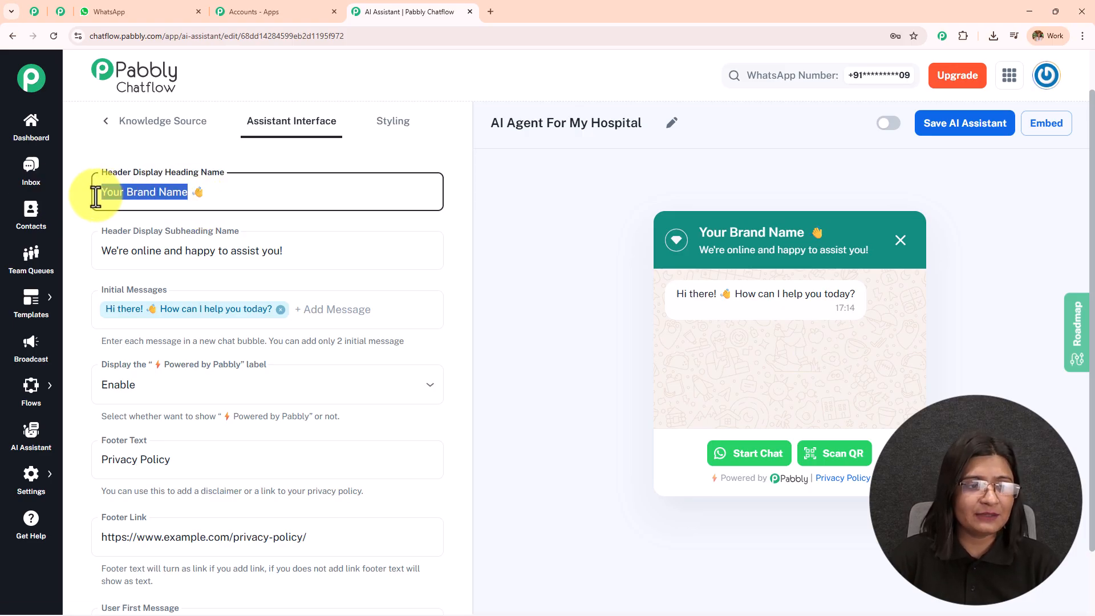
{"action": "key", "text": "BackSpace"}
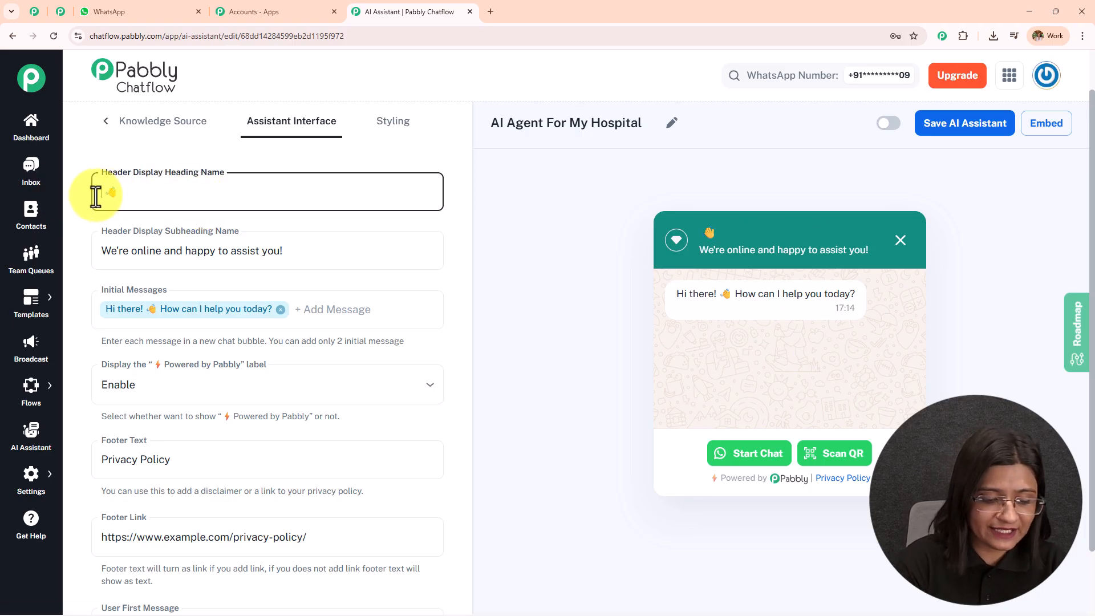
{"action": "type", "text": "Co"}
{"action": "key", "text": "BackSpace"}
{"action": "type", "text": "ity"}
{"action": "type", "text": " Health"}
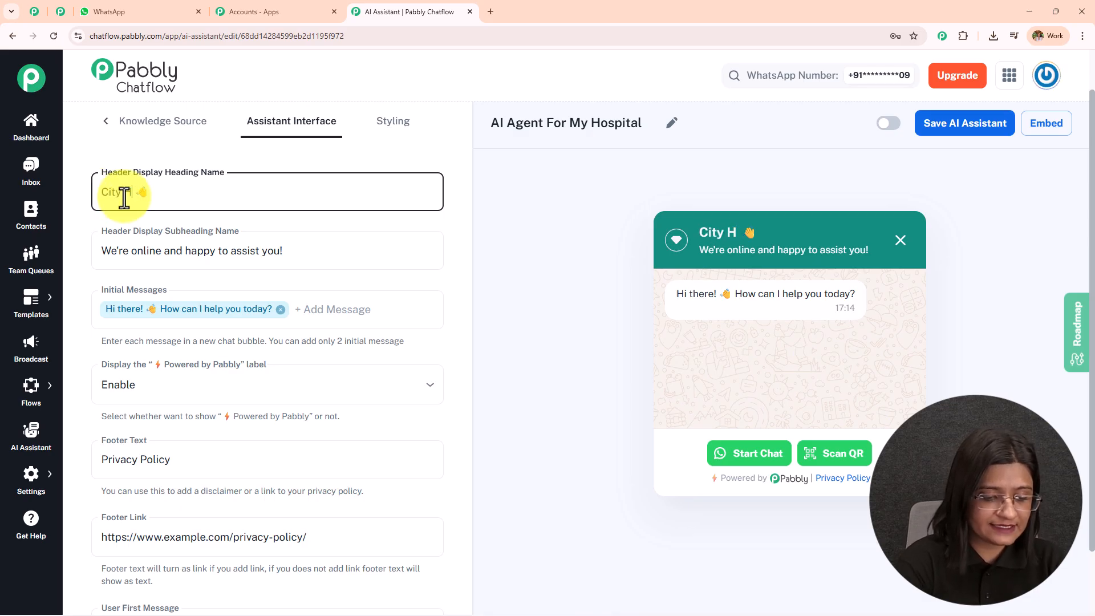
{"action": "type", "text": "care"}
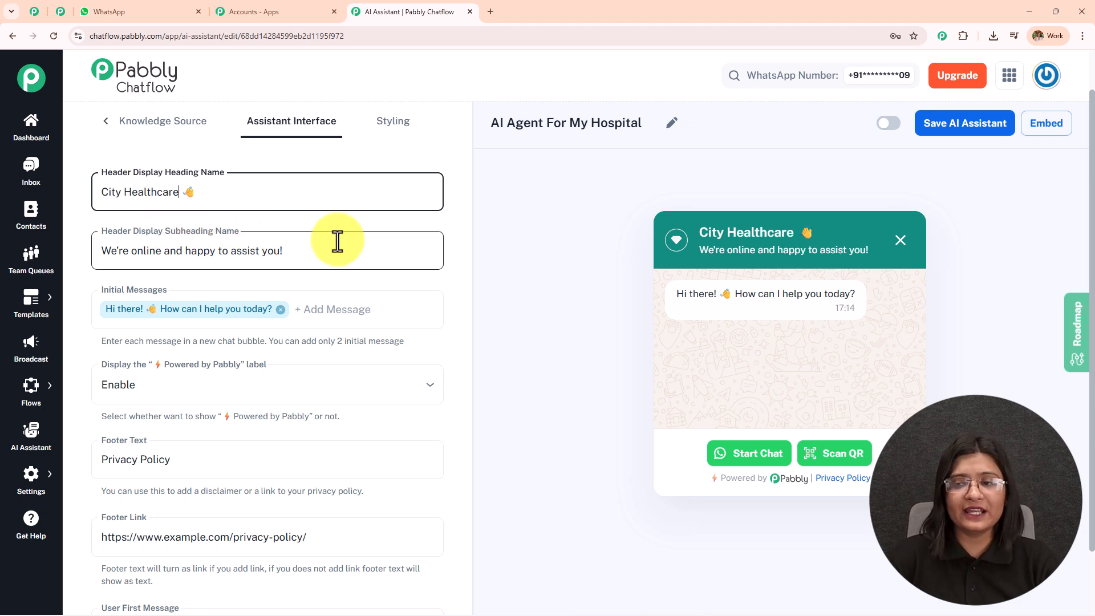
Step: Review the header display subheading and the initial message without editing them
{"action": "left_click_drag", "start_coordinate": [310, 246], "coordinate": [8, 251]}
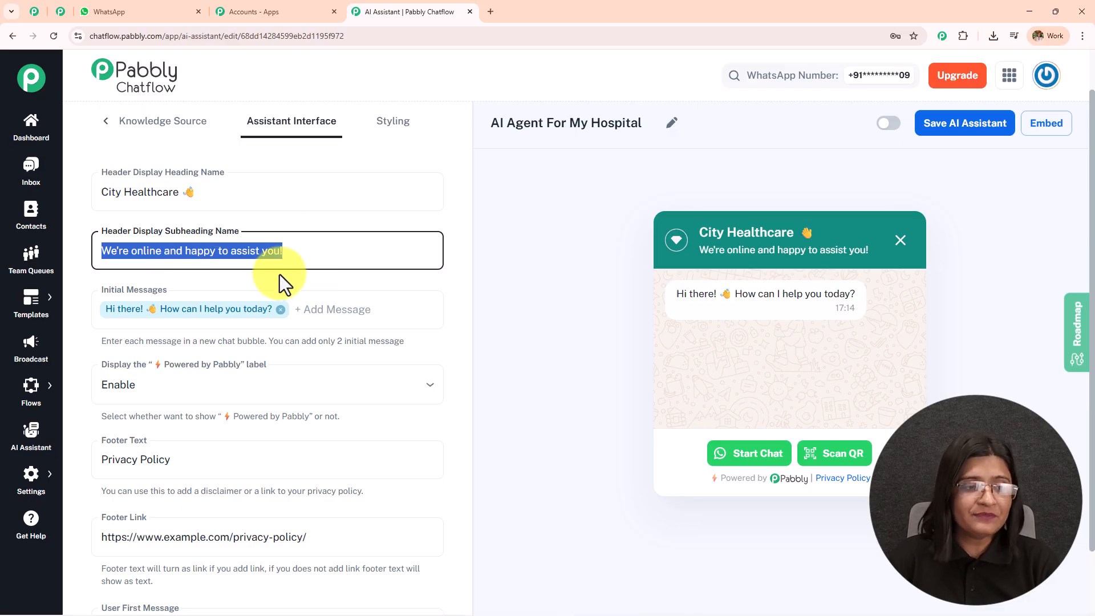
{"action": "left_click", "coordinate": [330, 289]}
{"action": "left_click", "coordinate": [97, 346]}
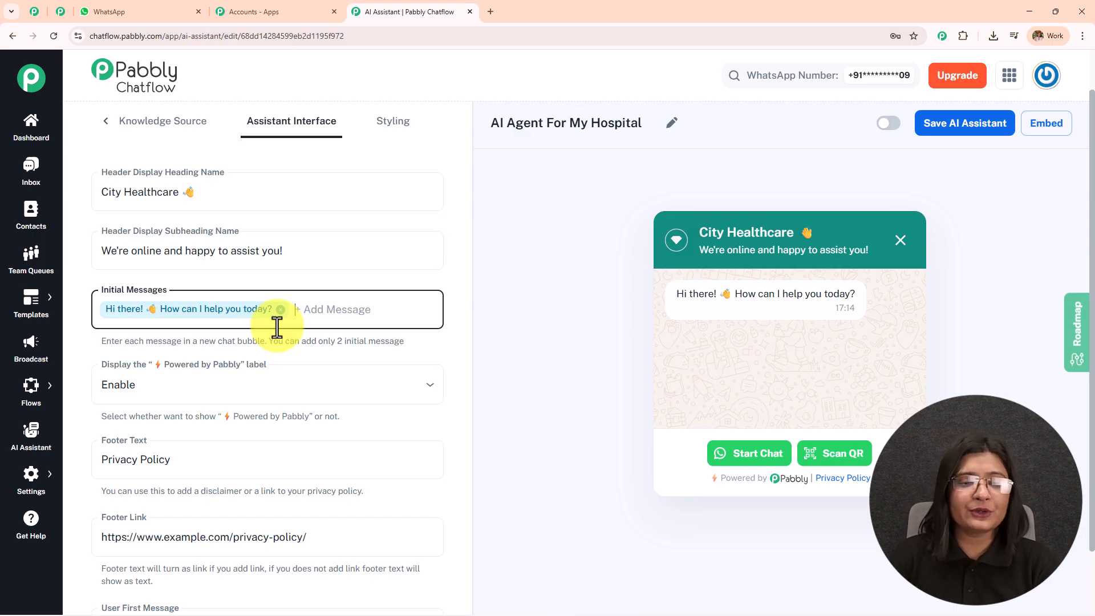
Step: Try disabling the "Powered by Pabbly" label, check the chat preview, and set the label back to Enable
{"action": "scroll", "coordinate": [277, 327], "scroll_direction": "down", "scroll_amount": 2}
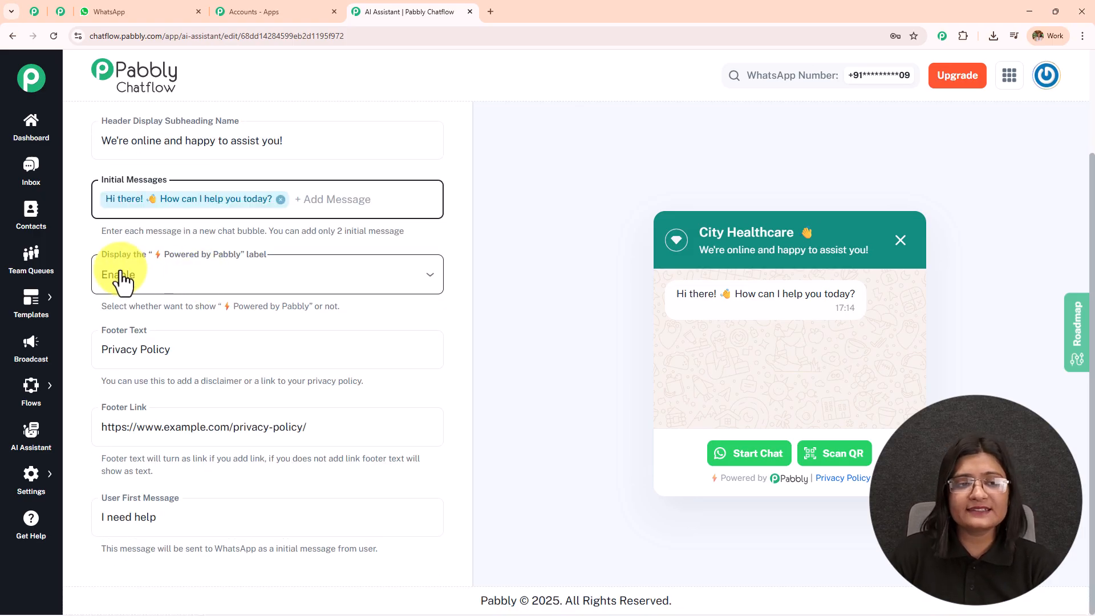
{"action": "left_click", "coordinate": [277, 272]}
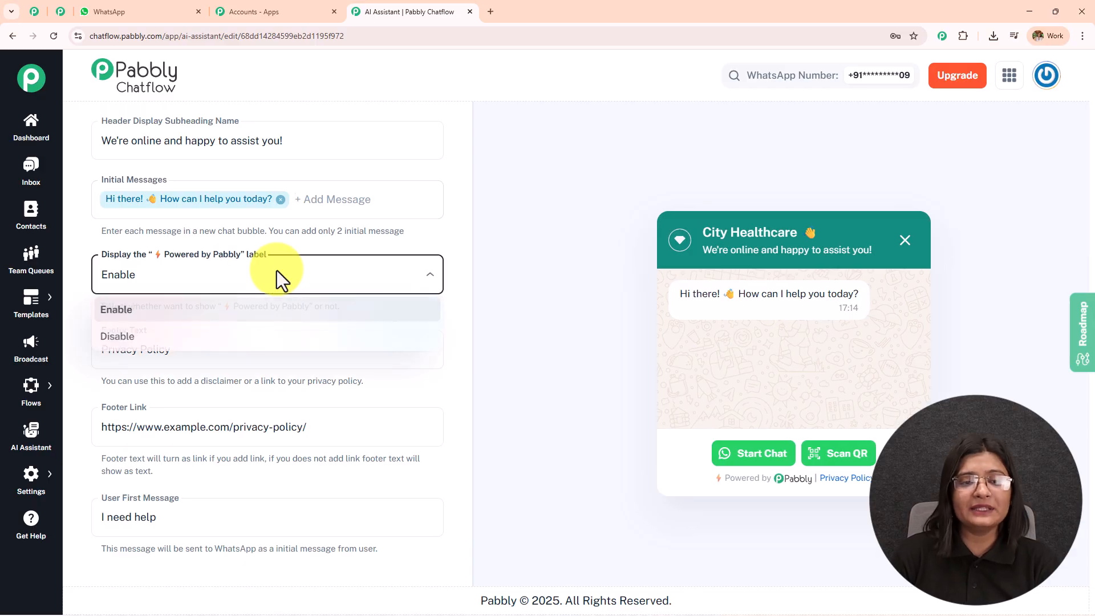
{"action": "left_click", "coordinate": [183, 334]}
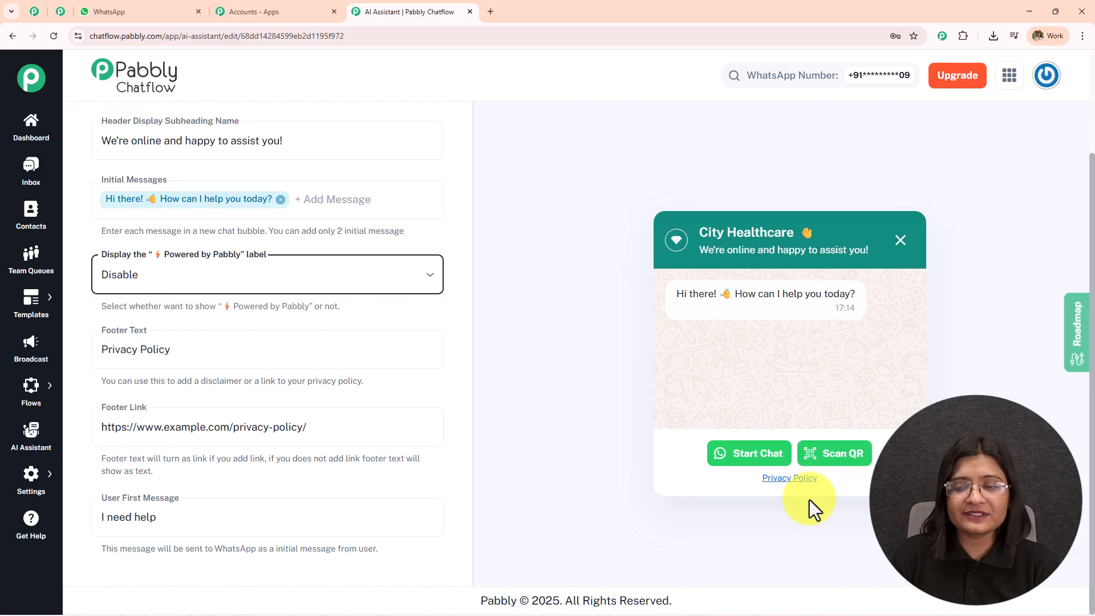
{"action": "left_click", "coordinate": [190, 282]}
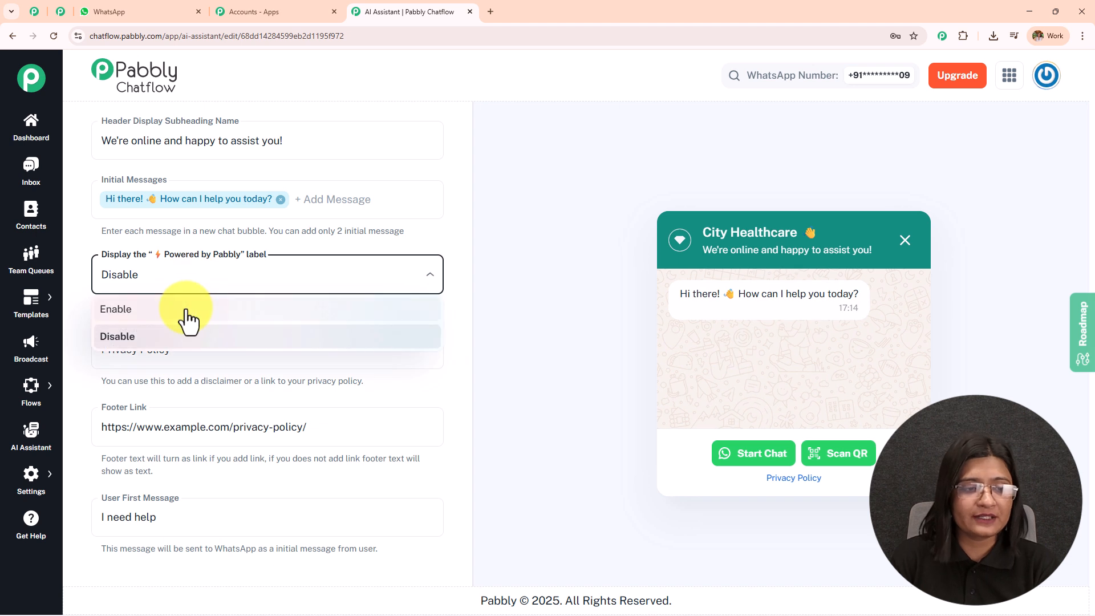
{"action": "left_click", "coordinate": [184, 308]}
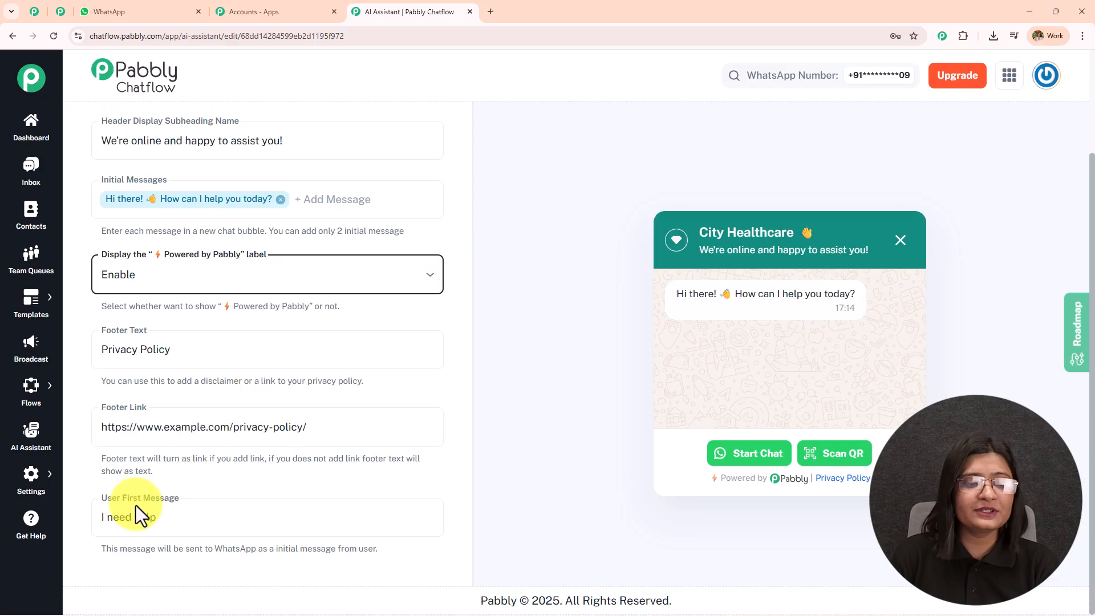
Step: Highlight the User First Message text and its description for review
{"action": "left_click_drag", "start_coordinate": [176, 519], "coordinate": [64, 516]}
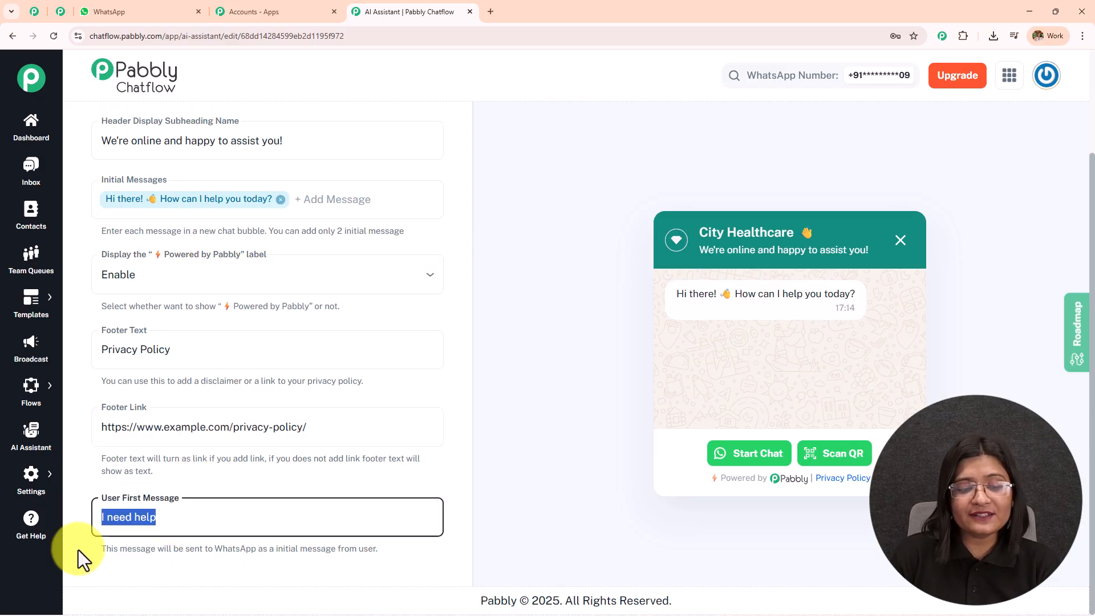
{"action": "left_click_drag", "start_coordinate": [101, 548], "coordinate": [388, 552]}
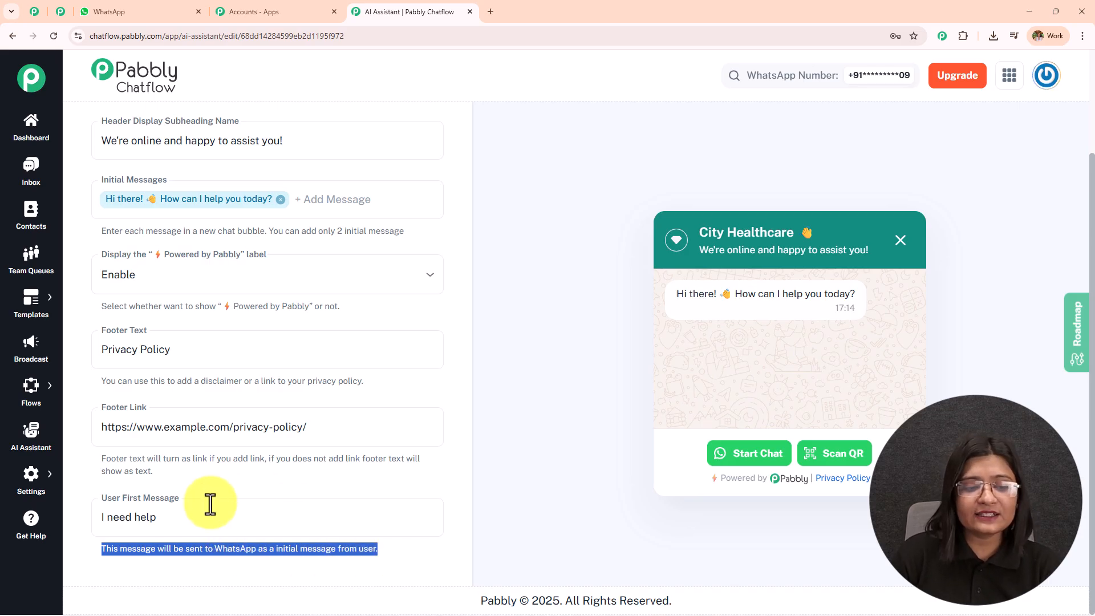
{"action": "left_click_drag", "start_coordinate": [220, 508], "coordinate": [25, 516]}
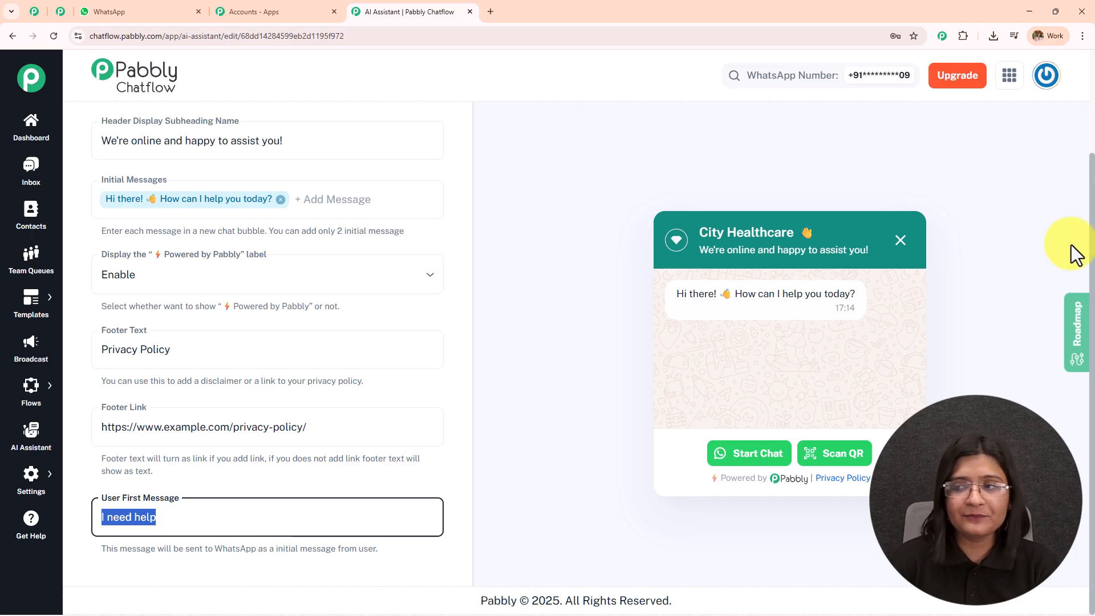
Step: Open the Styling settings of the hospital assistant
{"action": "scroll", "coordinate": [1090, 228], "scroll_direction": "up", "scroll_amount": 1}
{"action": "scroll", "coordinate": [1090, 215], "scroll_direction": "up", "scroll_amount": 1}
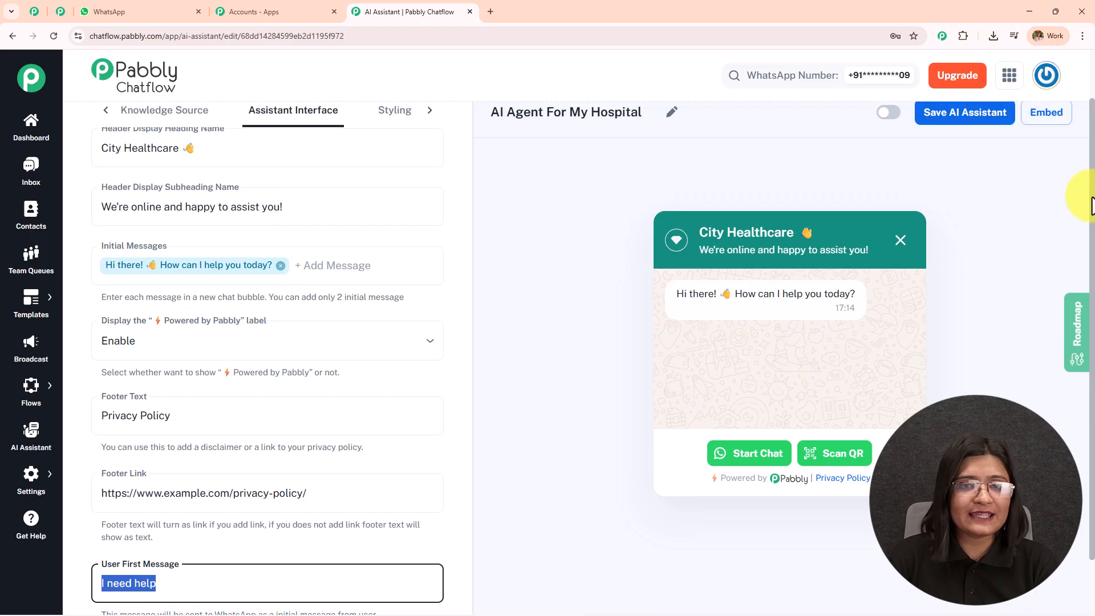
{"action": "left_click", "coordinate": [408, 120]}
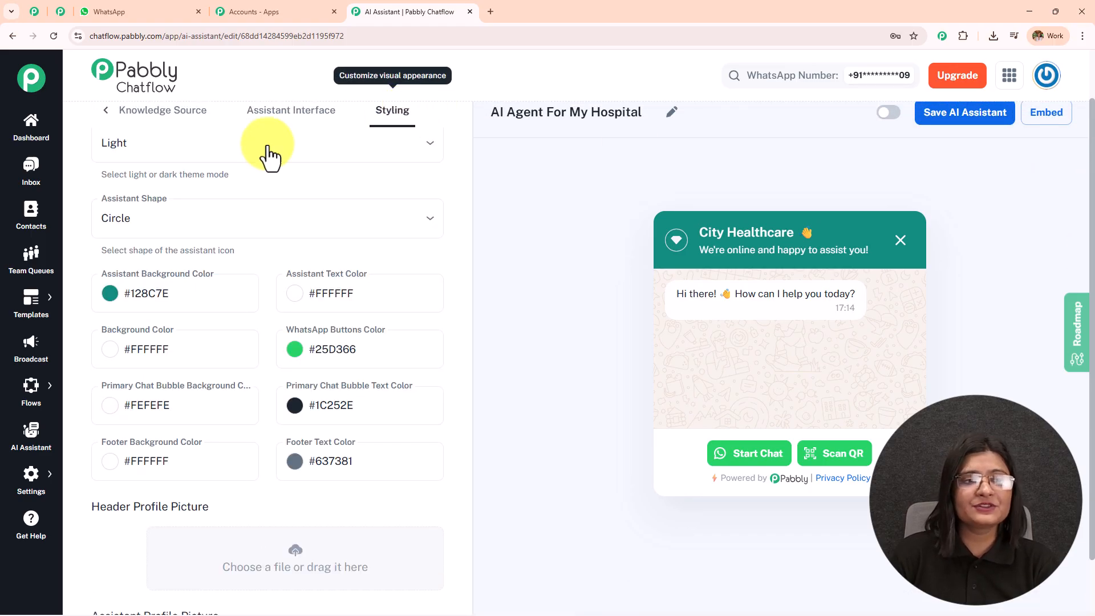
Step: Try the Dark theme mode for the assistant and set it back to Light
{"action": "left_click", "coordinate": [428, 159]}
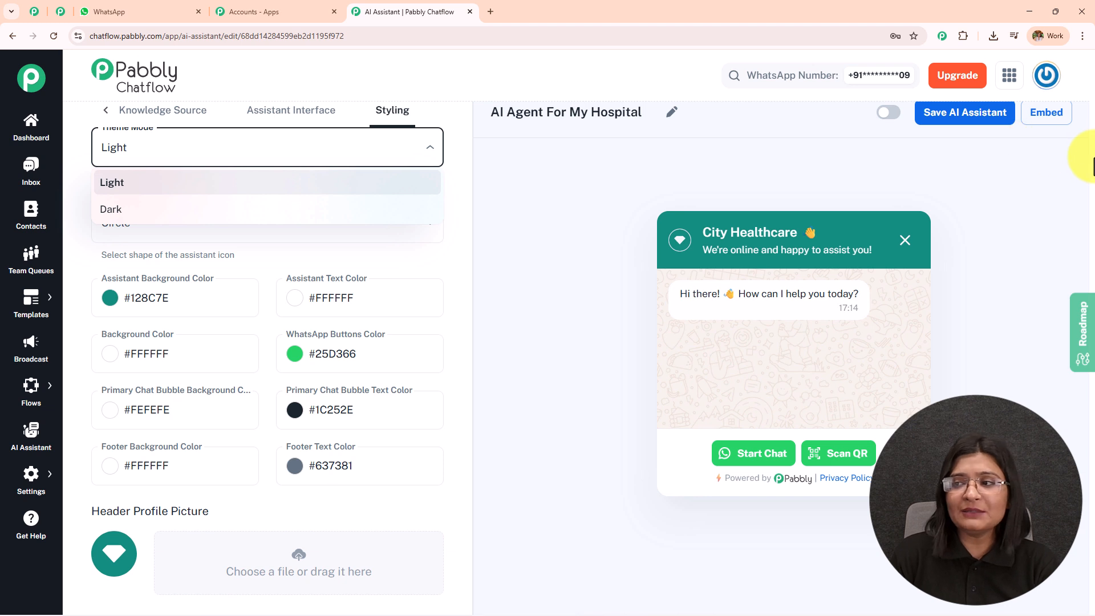
{"action": "left_click", "coordinate": [196, 210]}
{"action": "left_click", "coordinate": [185, 149]}
{"action": "left_click", "coordinate": [180, 184]}
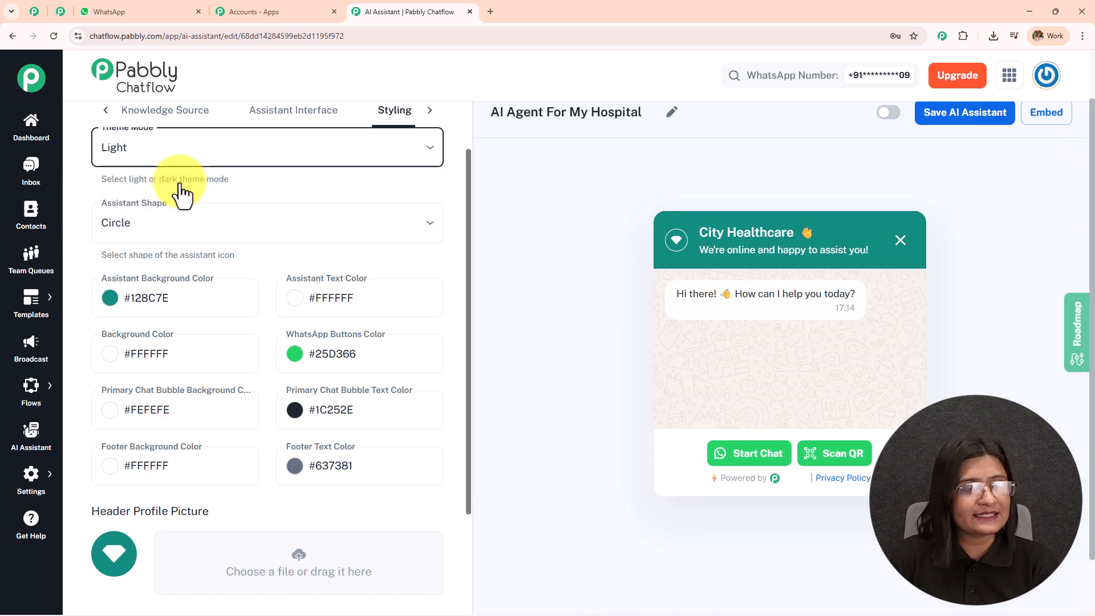
Step: Try the Square and Rounded Square assistant shapes, and set the shape back to Circle
{"action": "left_click", "coordinate": [171, 222]}
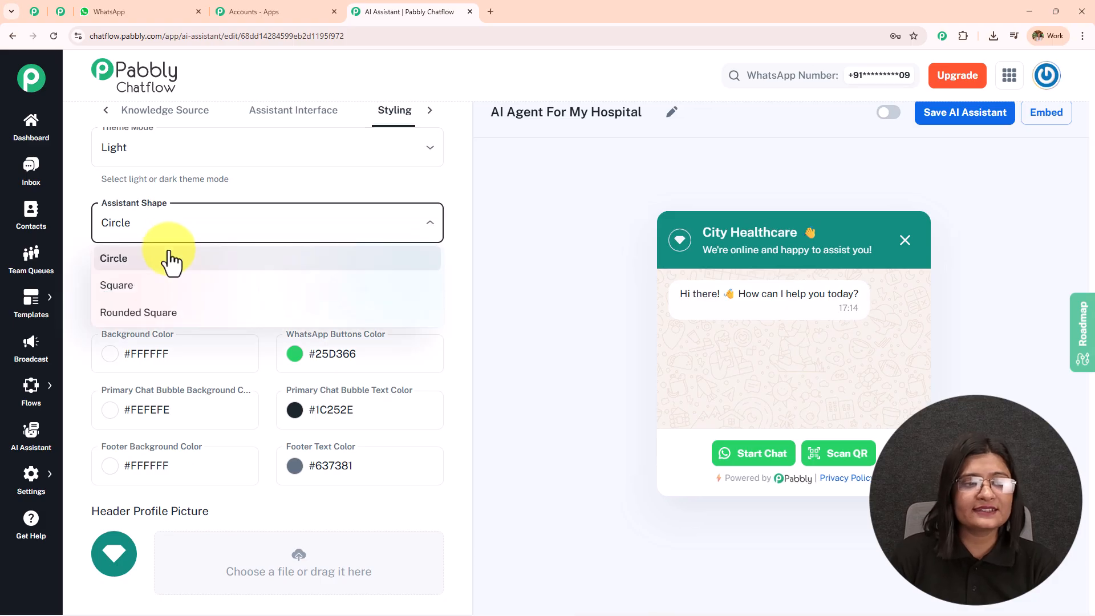
{"action": "left_click", "coordinate": [144, 287]}
{"action": "left_click", "coordinate": [149, 229]}
{"action": "left_click", "coordinate": [153, 315]}
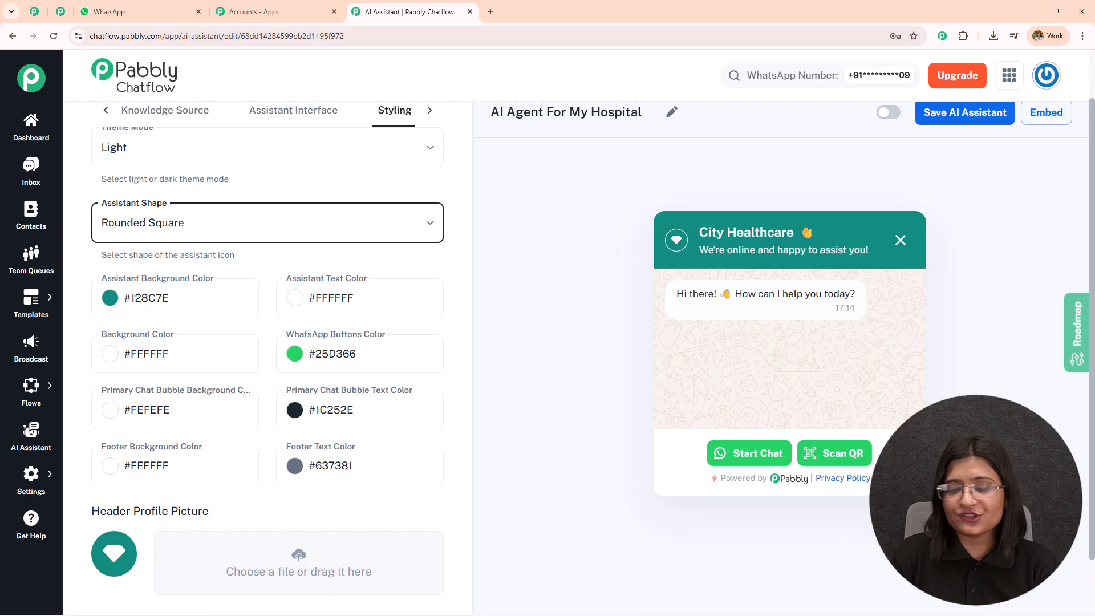
{"action": "left_click", "coordinate": [188, 231]}
{"action": "left_click", "coordinate": [173, 252]}
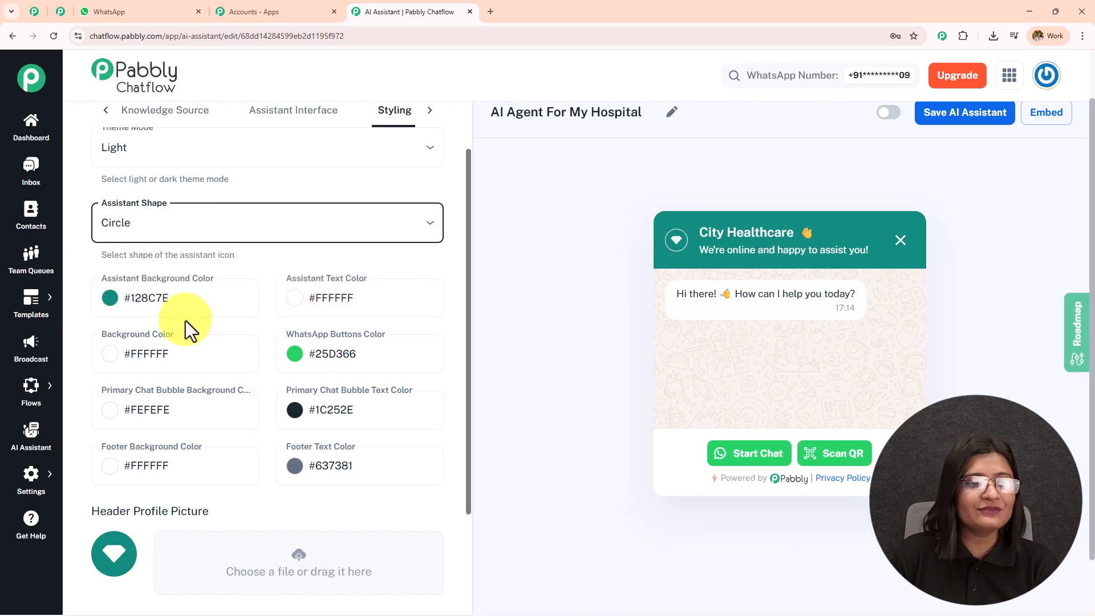
Step: Try a brighter teal for the assistant background color and settle on #1b9487ff
{"action": "scroll", "coordinate": [185, 320], "scroll_direction": "down", "scroll_amount": 2}
{"action": "left_click", "coordinate": [183, 188]}
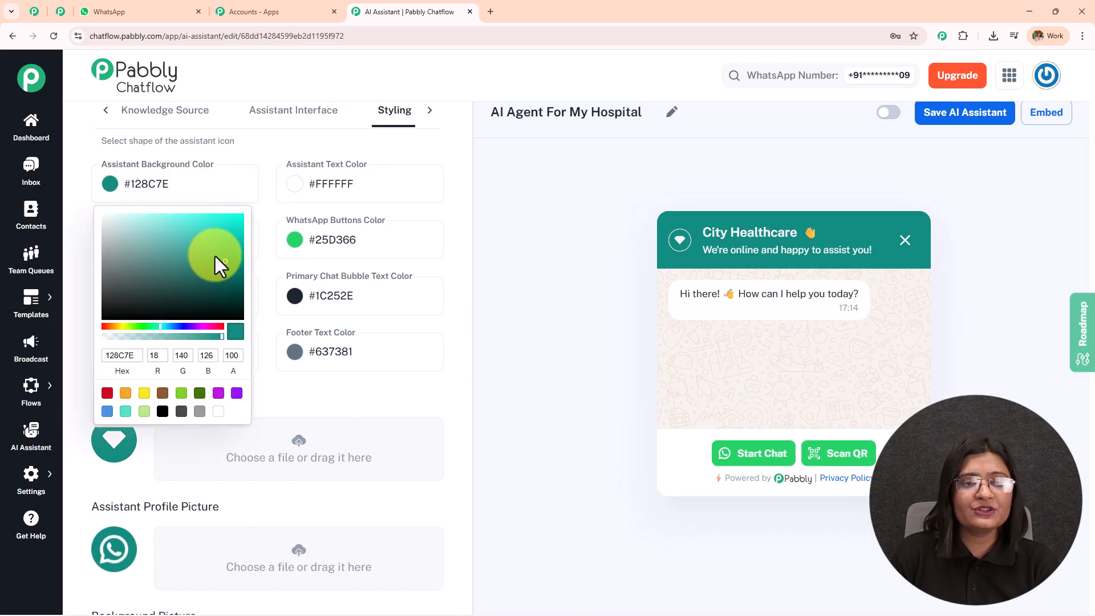
{"action": "left_click", "coordinate": [231, 234]}
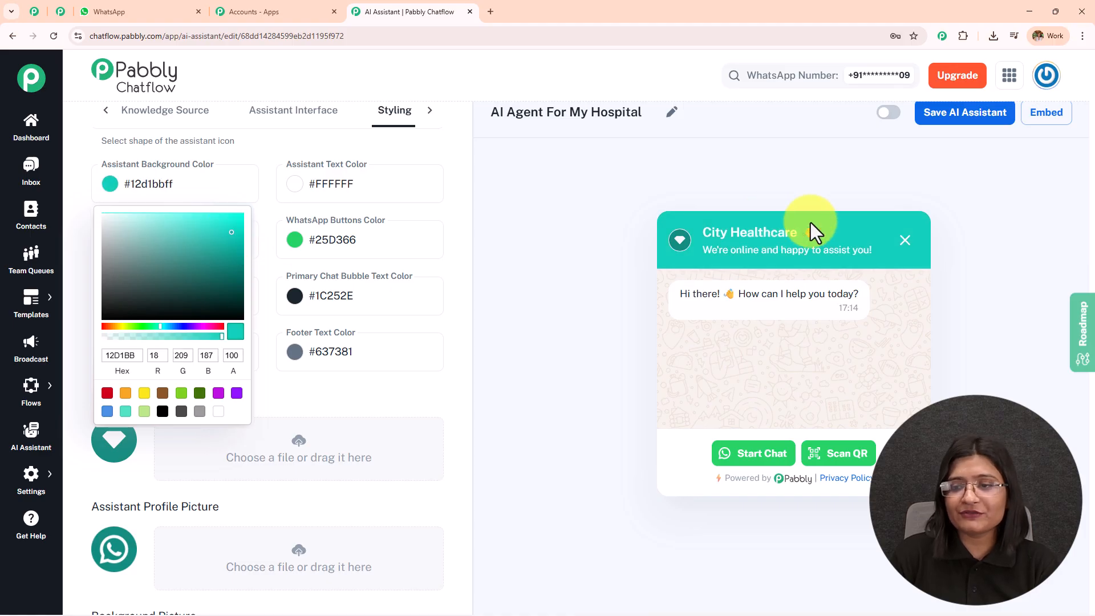
{"action": "left_click", "coordinate": [219, 255]}
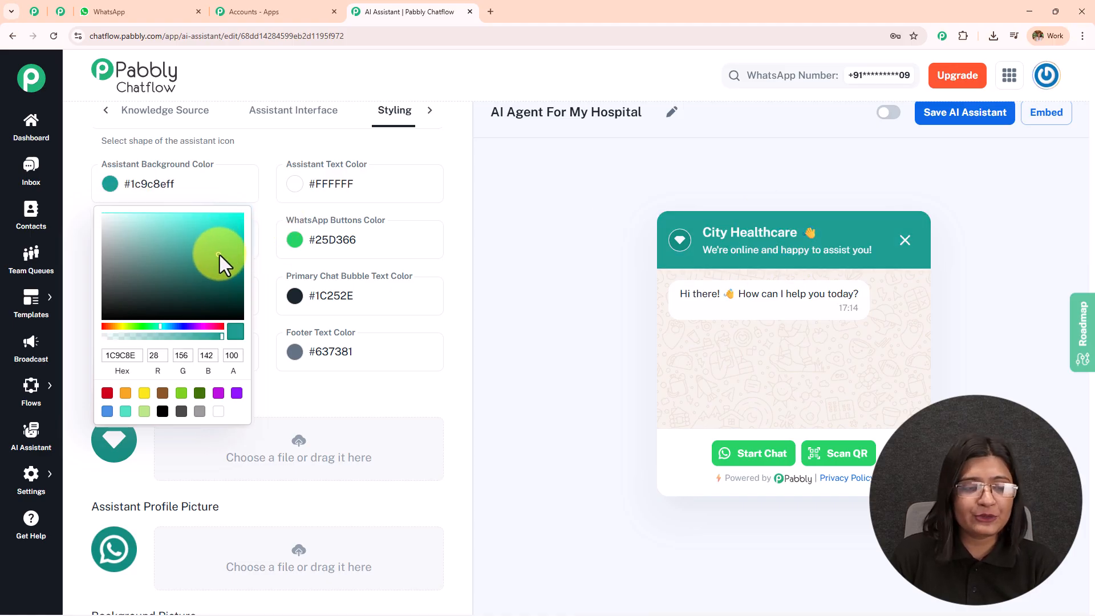
{"action": "left_click", "coordinate": [218, 258]}
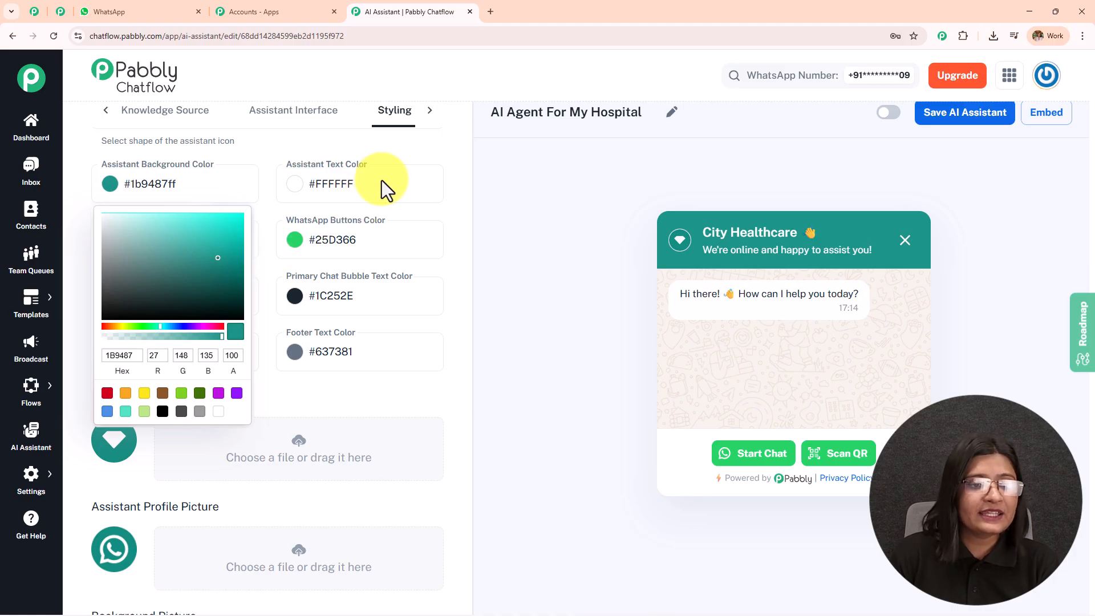
{"action": "left_click", "coordinate": [545, 180]}
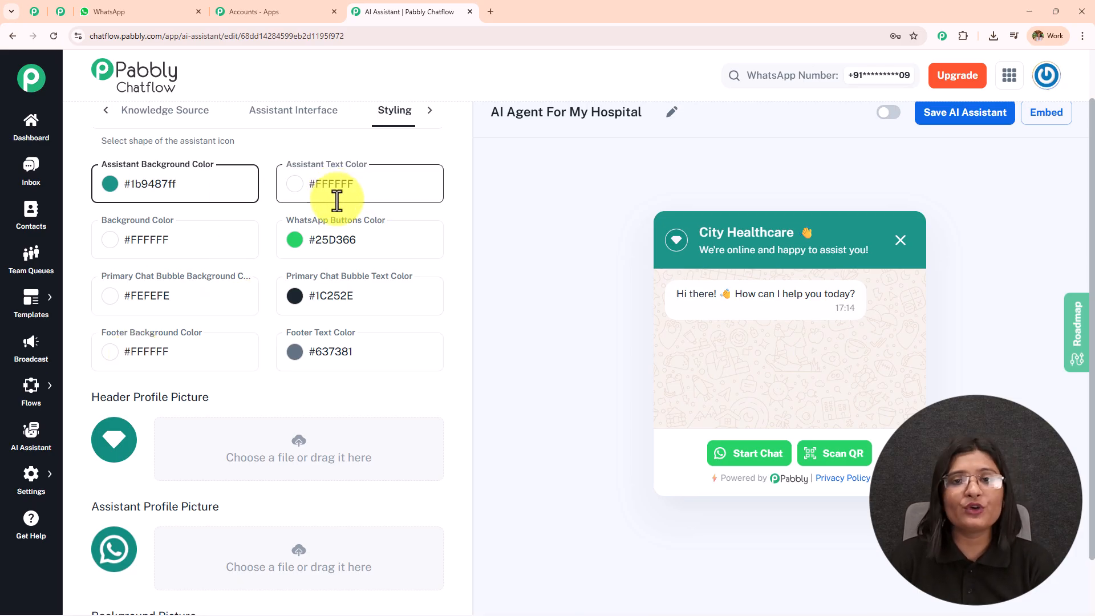
Step: Browse for a header profile picture without choosing a file, and highlight the Assistant Profile Picture heading
{"action": "scroll", "coordinate": [400, 267], "scroll_direction": "down", "scroll_amount": 1}
{"action": "scroll", "coordinate": [152, 303], "scroll_direction": "down", "scroll_amount": 1}
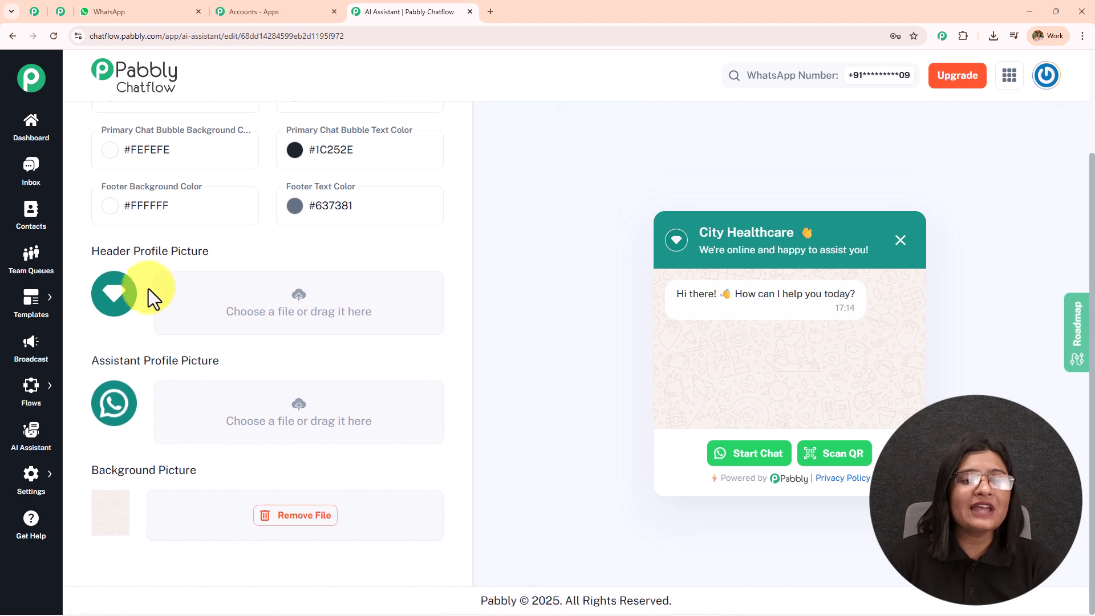
{"action": "left_click", "coordinate": [302, 300]}
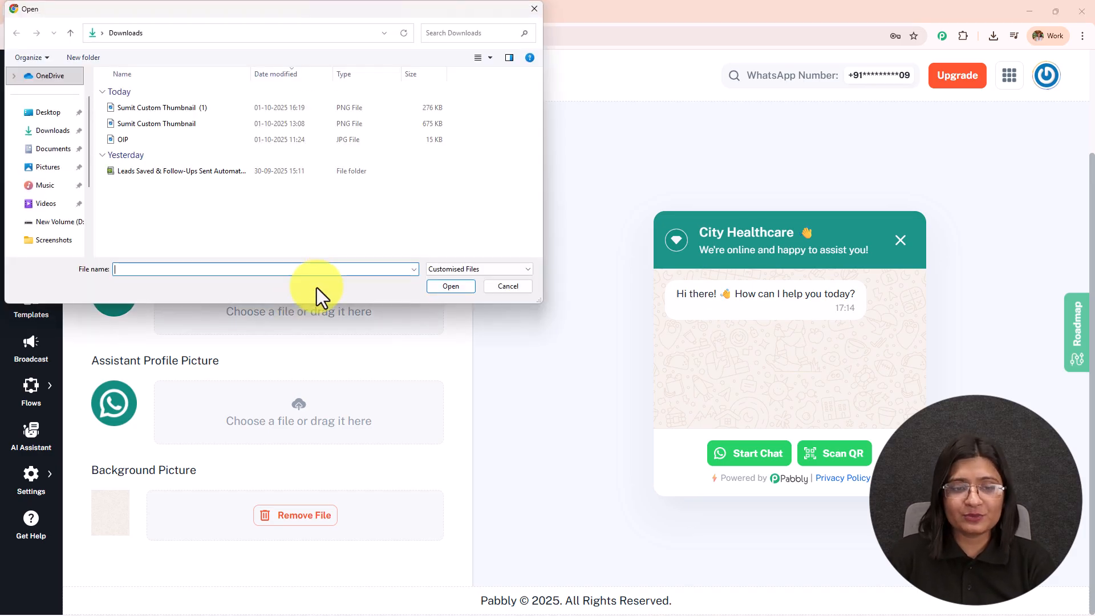
{"action": "left_click", "coordinate": [519, 289]}
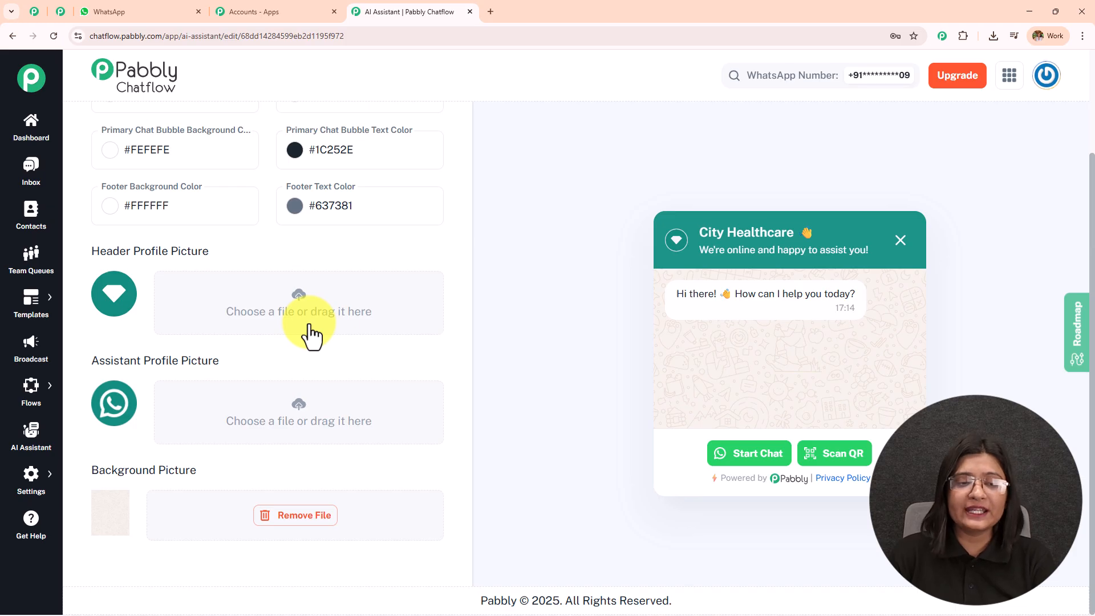
{"action": "left_click_drag", "start_coordinate": [98, 360], "coordinate": [225, 367]}
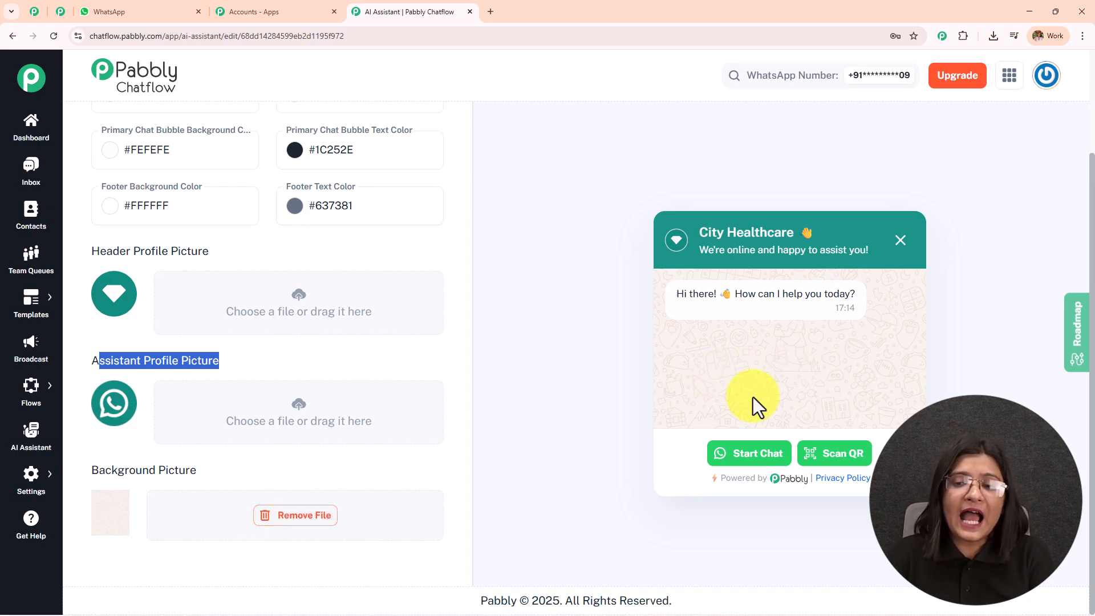
Step: Switch the "AI Agent For My Hospital" assistant to active and save it
{"action": "scroll", "coordinate": [753, 398], "scroll_direction": "up", "scroll_amount": 2}
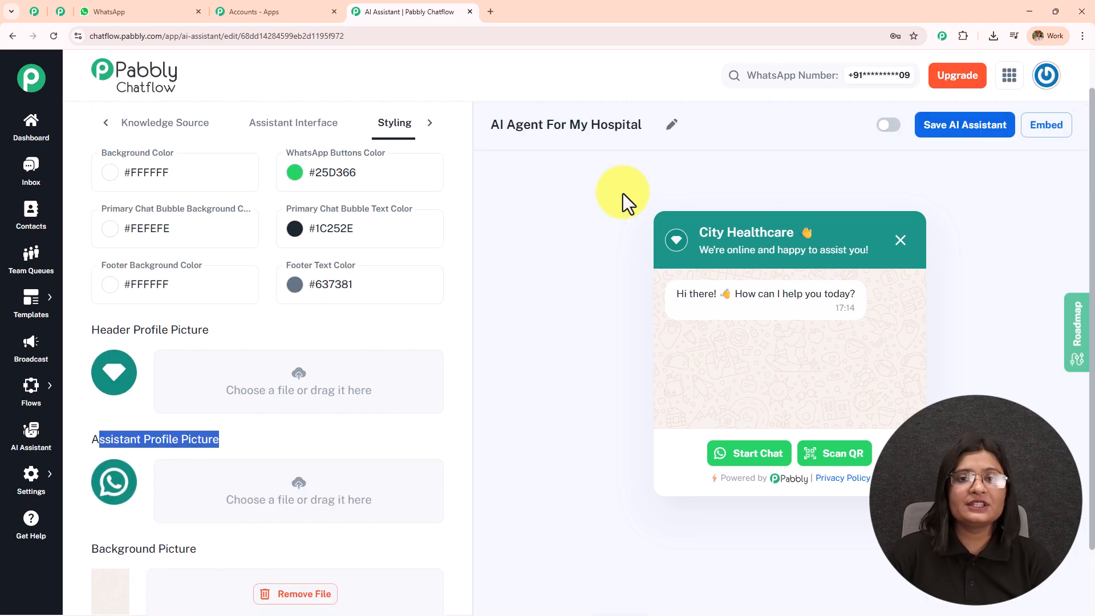
{"action": "left_click", "coordinate": [887, 125]}
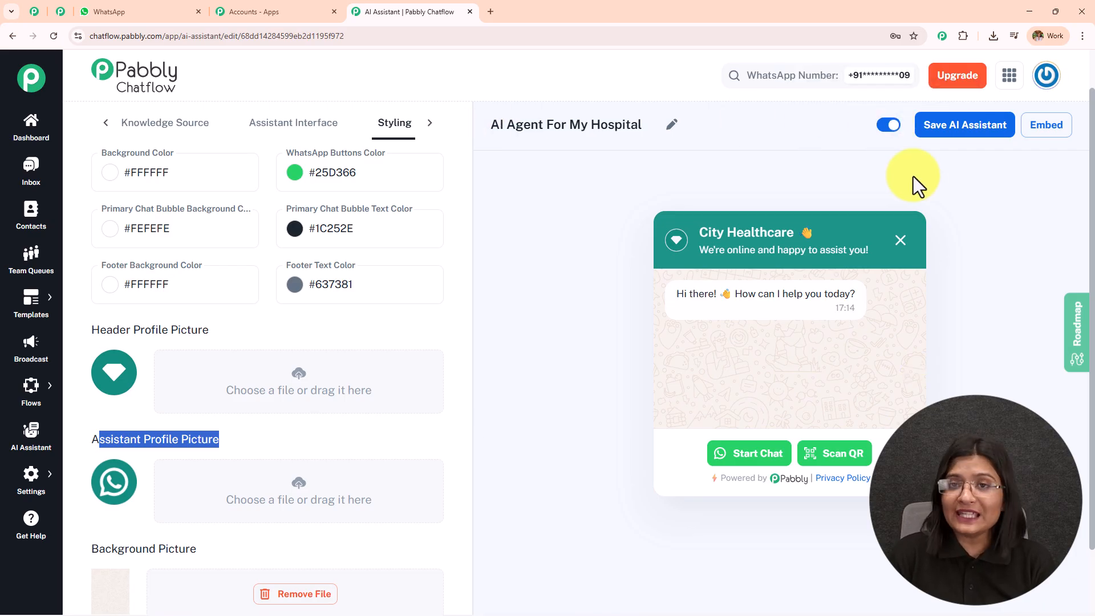
{"action": "left_click", "coordinate": [938, 136]}
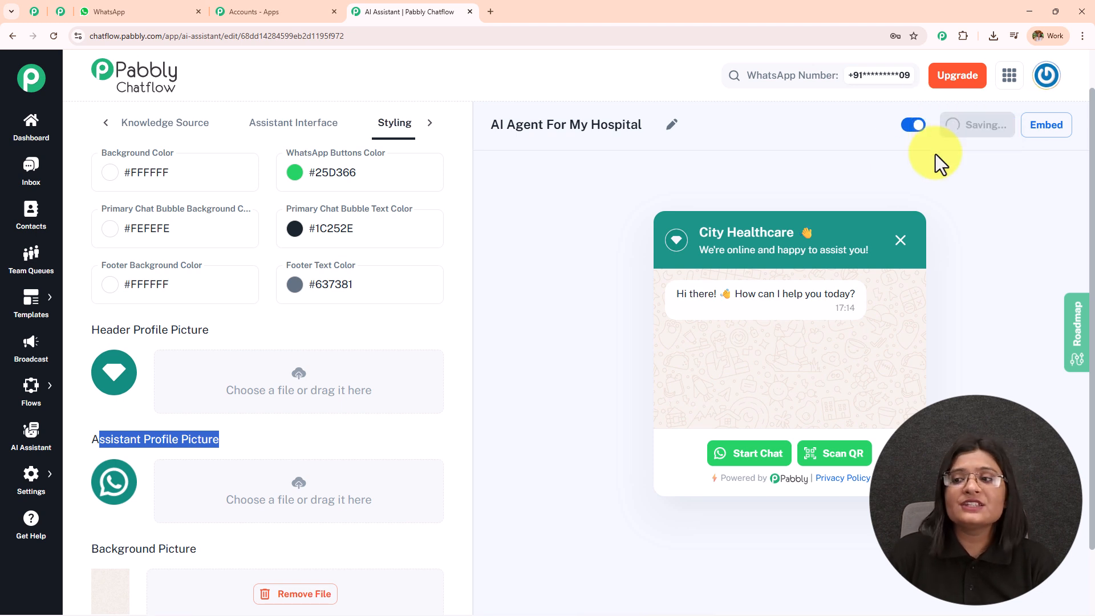
{"action": "left_click_drag", "start_coordinate": [911, 93], "coordinate": [1055, 94]}
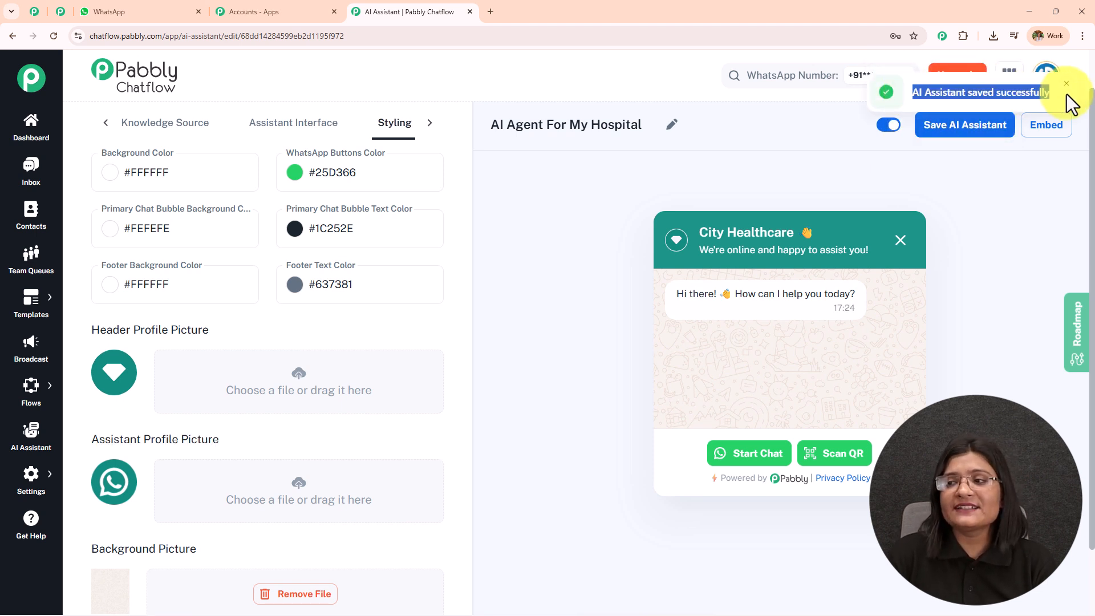
{"action": "left_click", "coordinate": [980, 215]}
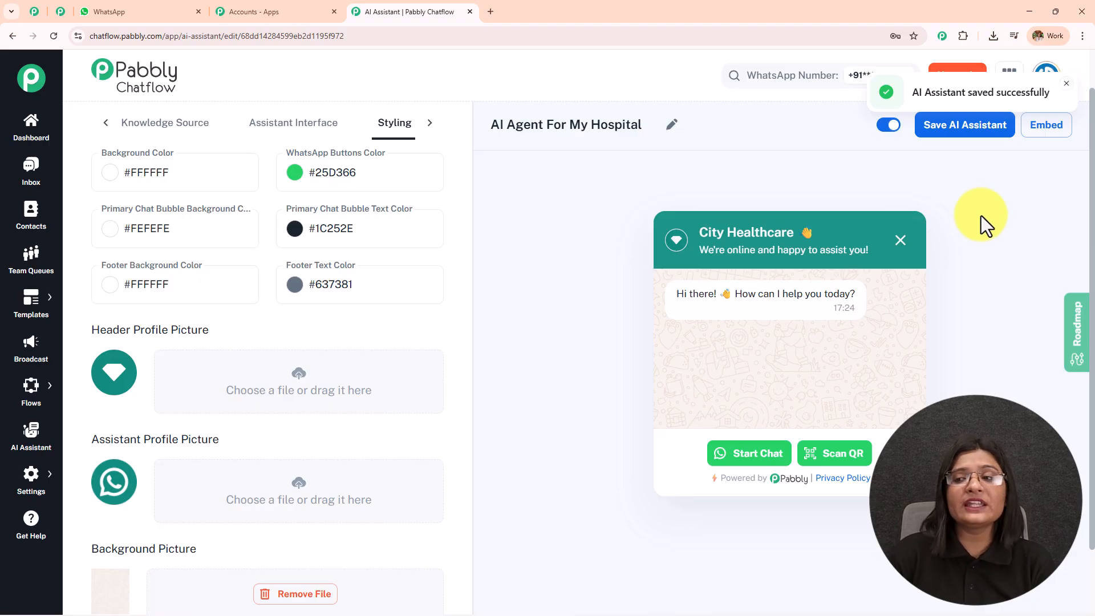
Step: View the script for embedding the AI assistant on a website and close it
{"action": "left_click", "coordinate": [1046, 137]}
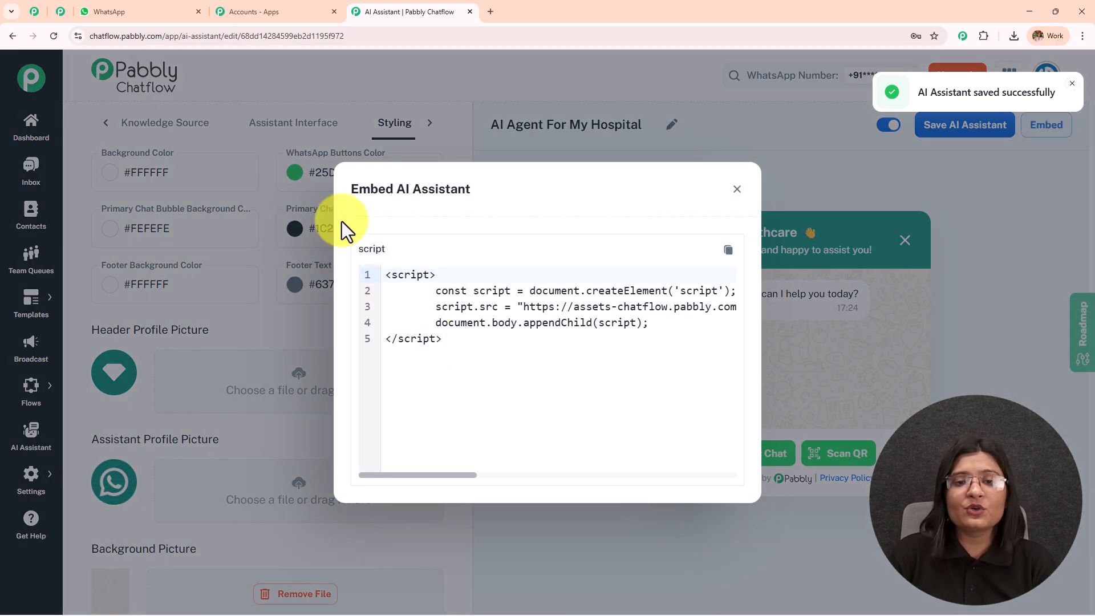
{"action": "left_click", "coordinate": [737, 190]}
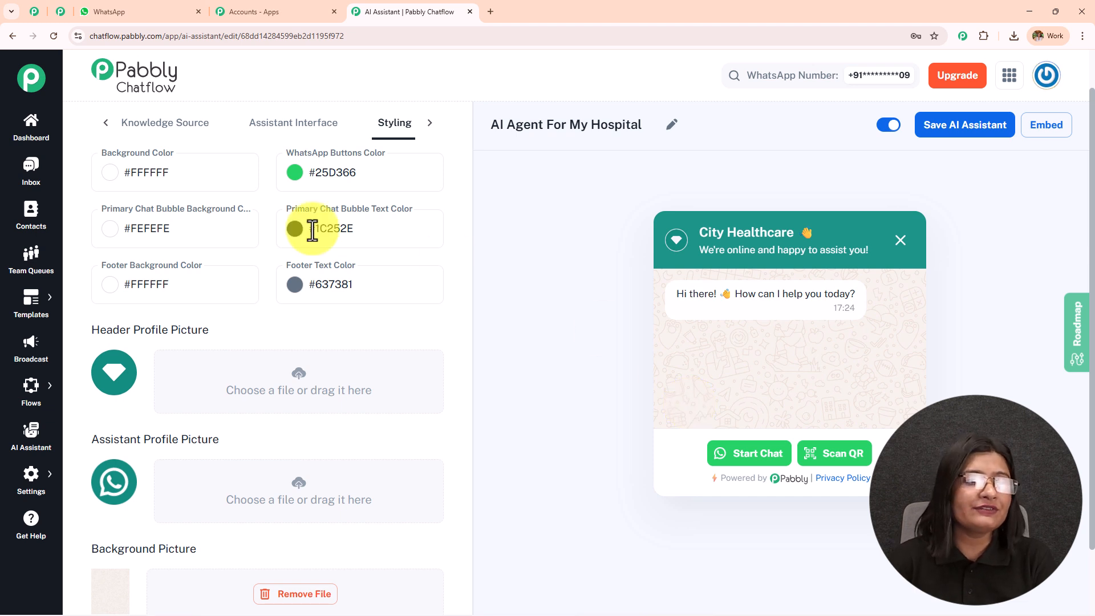
Step: In the inbox, enable an AI assistant for the open conversation, choose "AI Agent For My Hospital" and save
{"action": "left_click", "coordinate": [32, 177]}
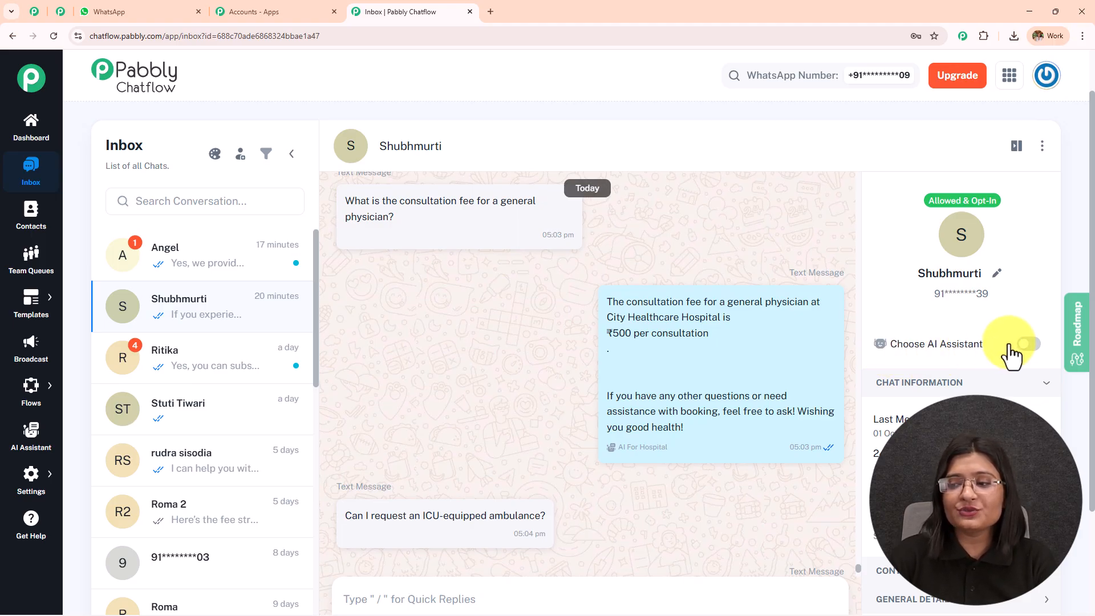
{"action": "left_click", "coordinate": [1031, 344]}
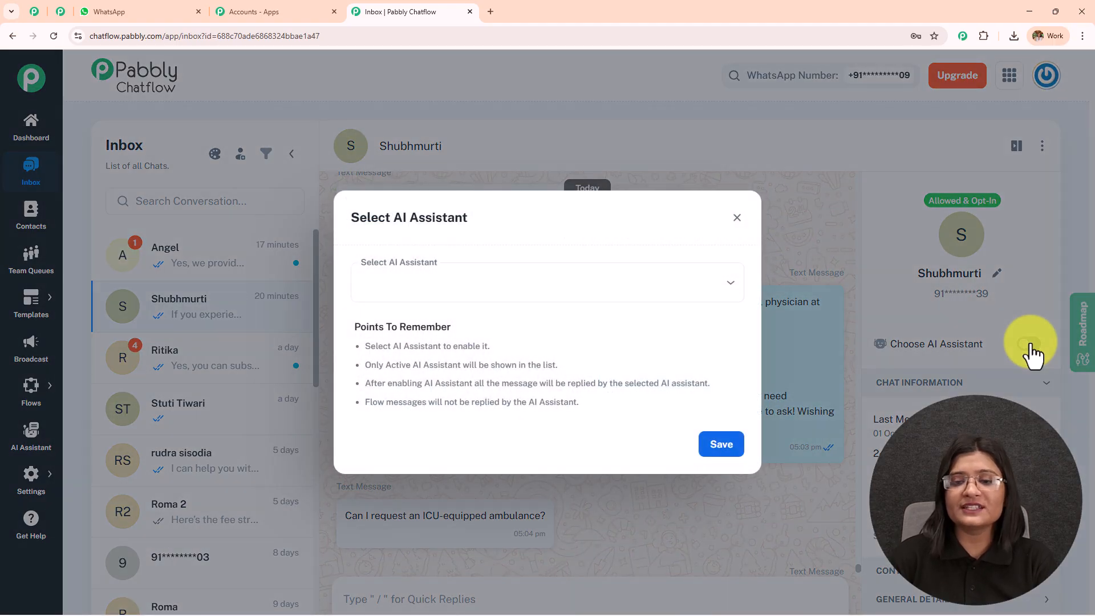
{"action": "left_click", "coordinate": [398, 288]}
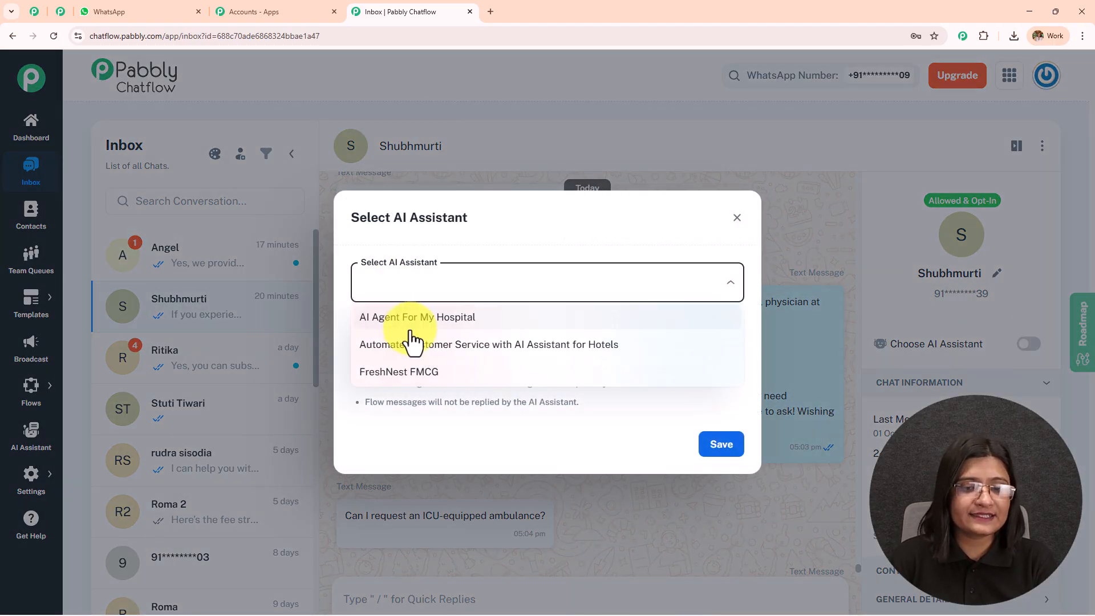
{"action": "left_click", "coordinate": [442, 320]}
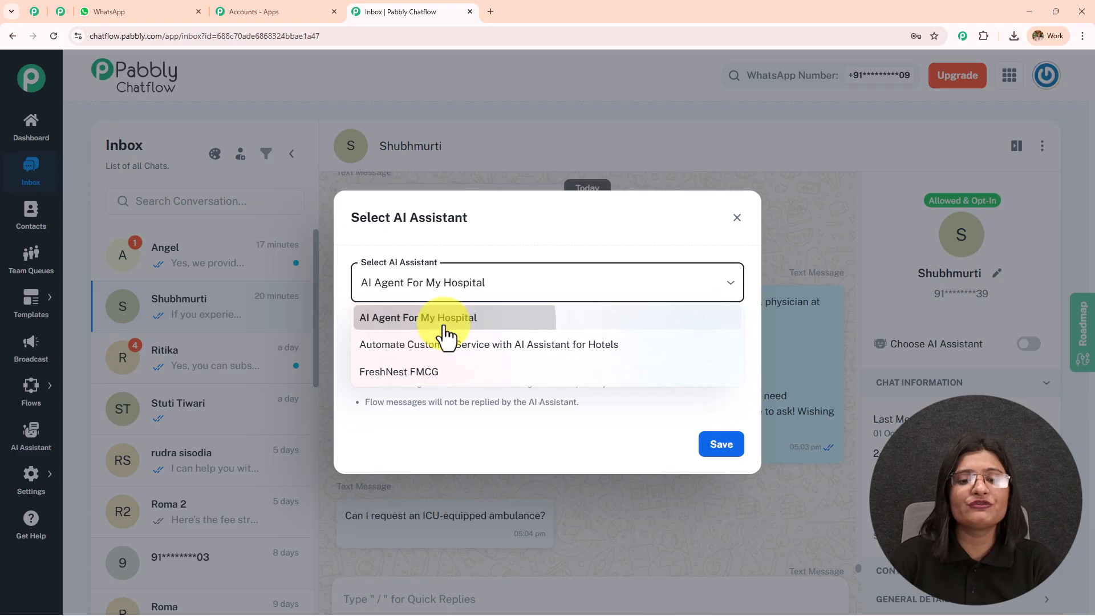
{"action": "left_click", "coordinate": [723, 450]}
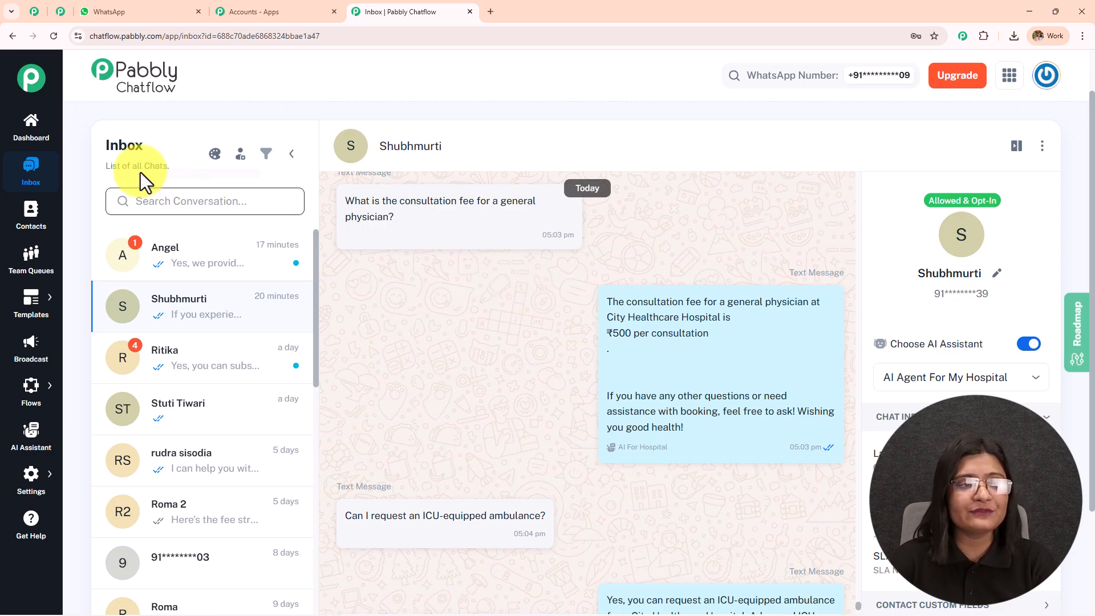
Step: Open the Inbox Settings and go to the AI Auto-Reply Settings section
{"action": "left_click", "coordinate": [32, 479]}
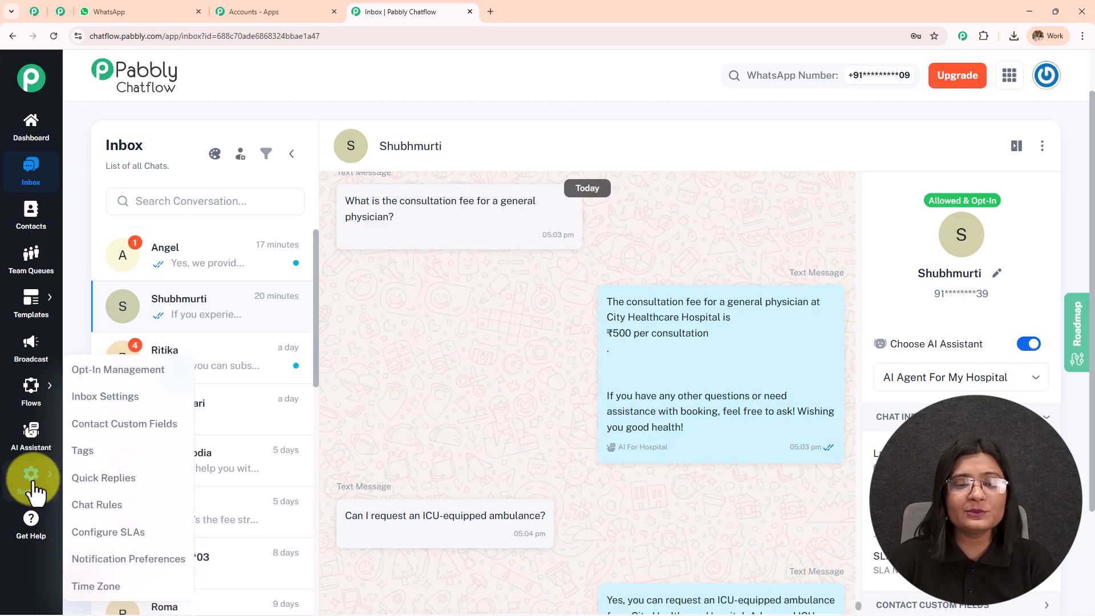
{"action": "left_click", "coordinate": [144, 402]}
{"action": "left_click_drag", "start_coordinate": [86, 125], "coordinate": [307, 135]}
{"action": "scroll", "coordinate": [408, 288], "scroll_direction": "down", "scroll_amount": 15}
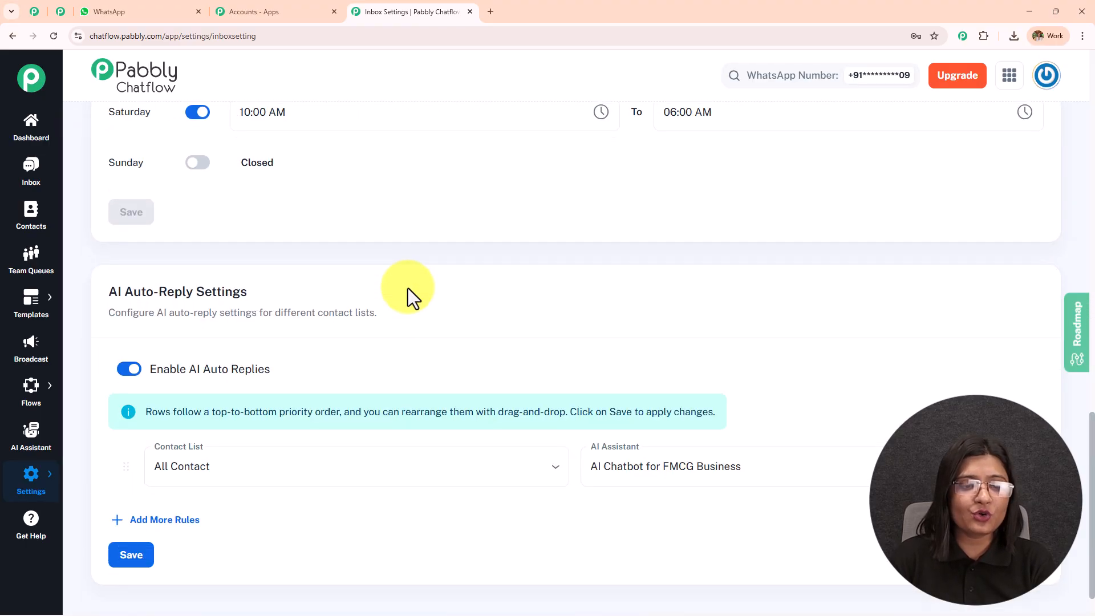
{"action": "scroll", "coordinate": [408, 288], "scroll_direction": "down", "scroll_amount": 1}
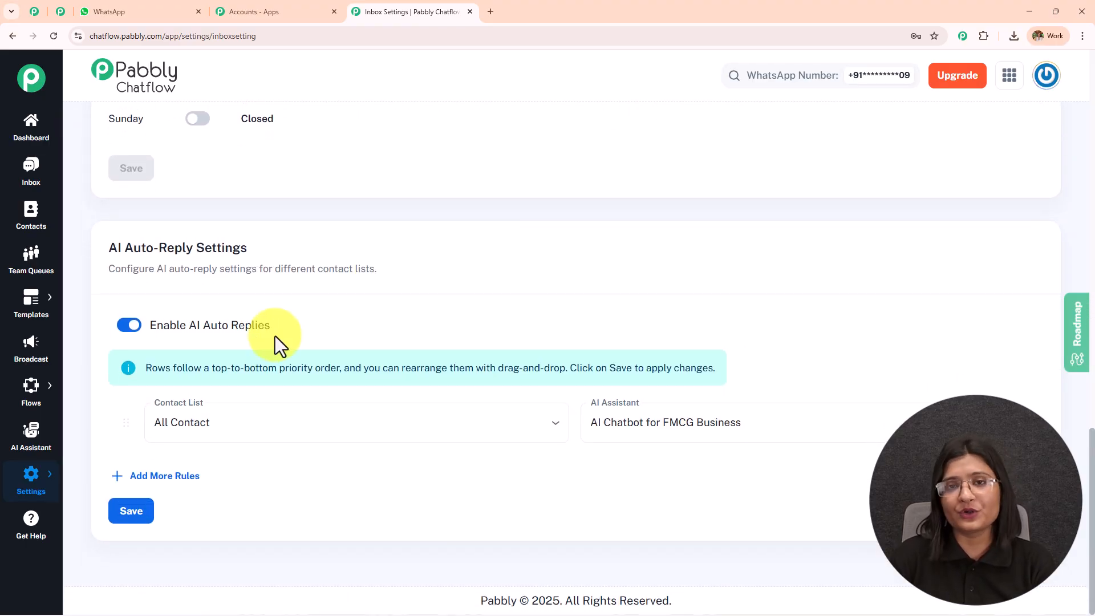
Step: Disable AI auto replies for all chats with status Intervened, confirming with "DISABLE", and enable AI auto replies again
{"action": "left_click", "coordinate": [129, 325]}
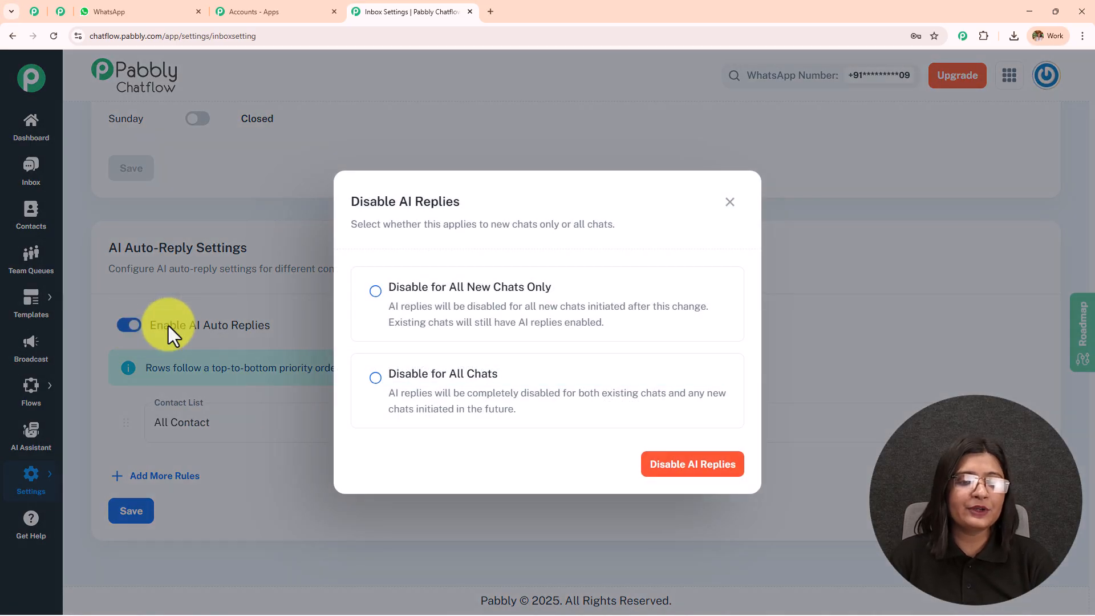
{"action": "left_click", "coordinate": [377, 377]}
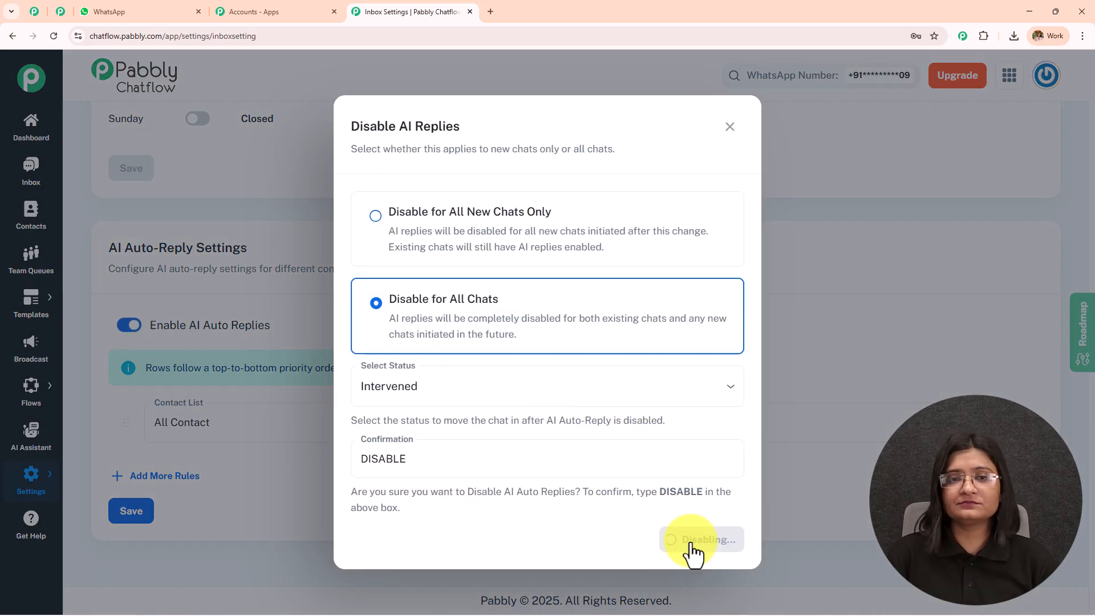
{"action": "left_click", "coordinate": [689, 541]}
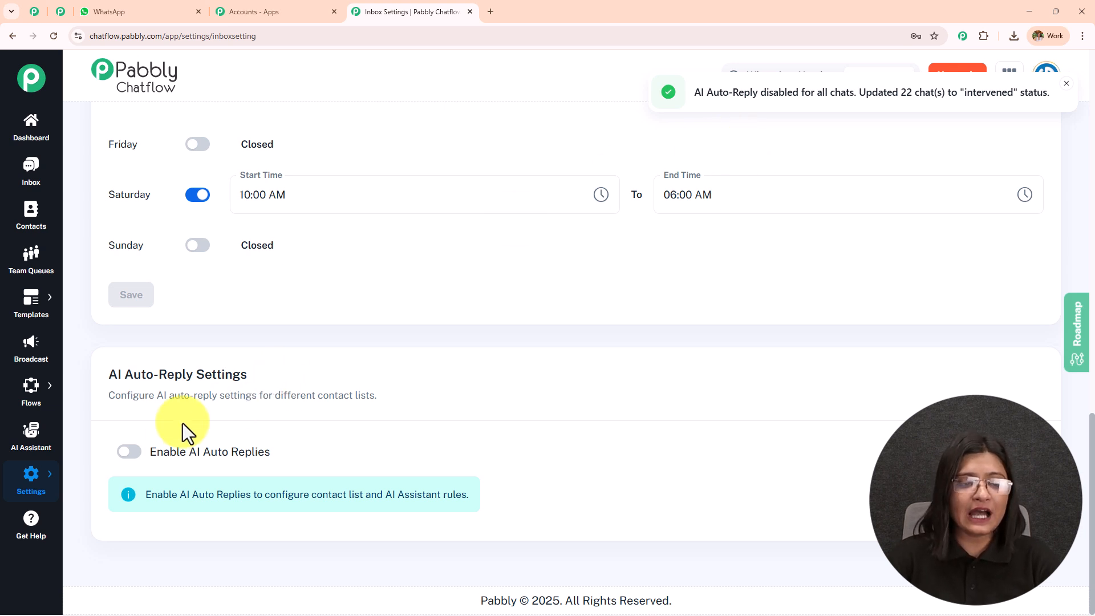
{"action": "left_click", "coordinate": [122, 452]}
{"action": "scroll", "coordinate": [288, 382], "scroll_direction": "down", "scroll_amount": 2}
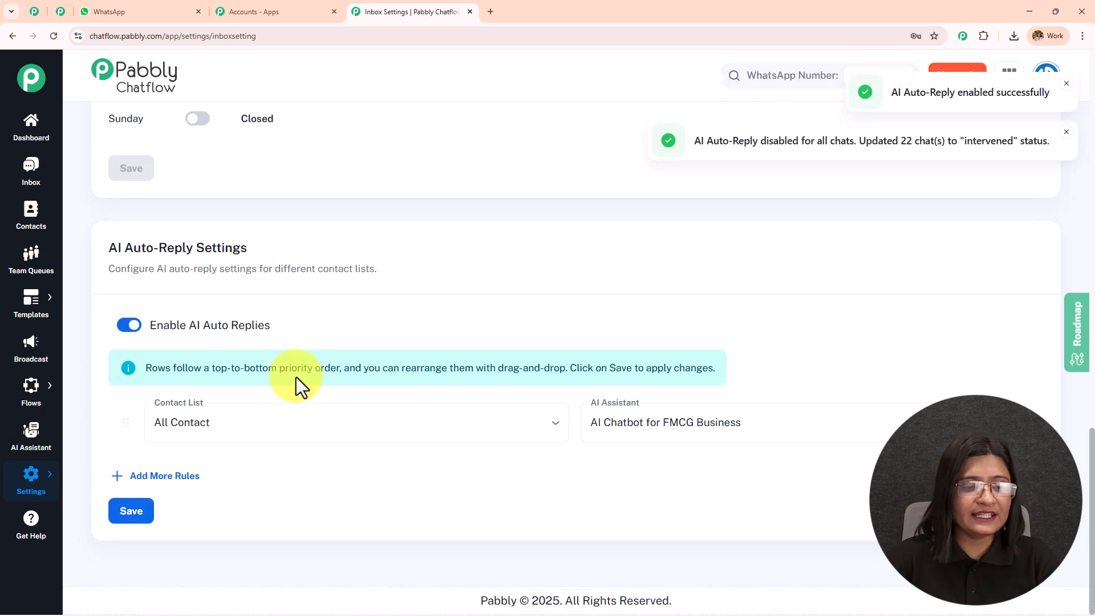
Step: Set the existing auto-reply rule to the contact list "New Registrants" with the assistant "AI Agent For My Hospital"
{"action": "left_click", "coordinate": [222, 436]}
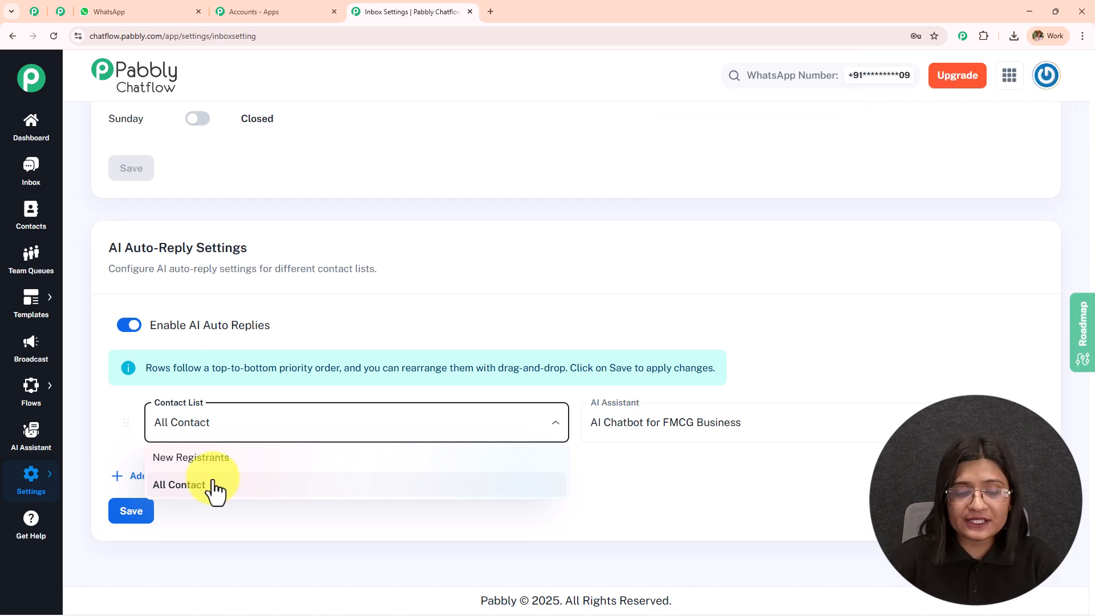
{"action": "left_click", "coordinate": [305, 465]}
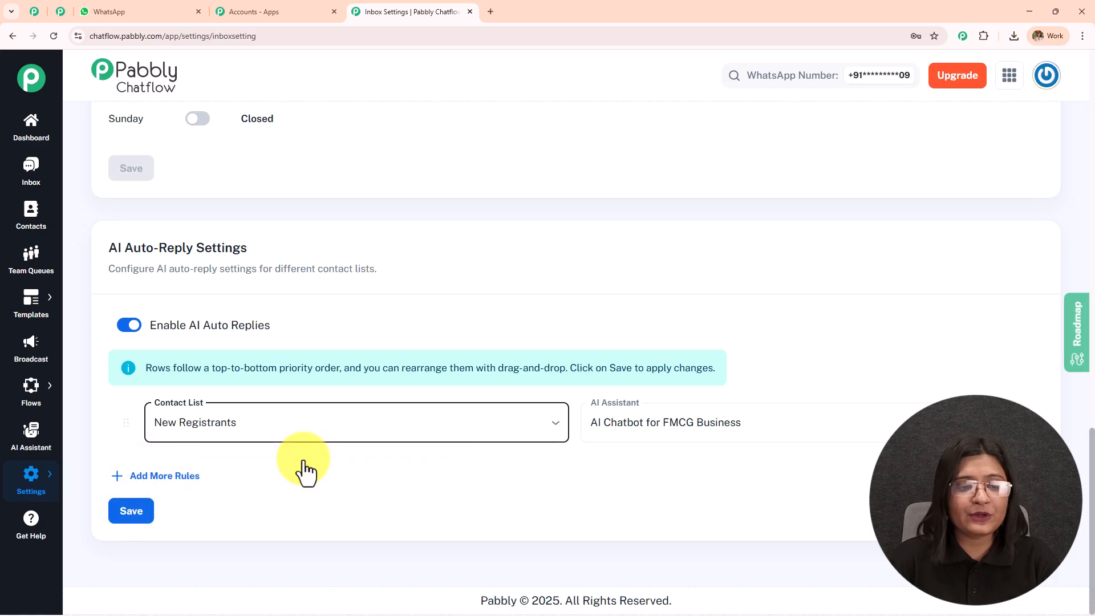
{"action": "left_click", "coordinate": [665, 430]}
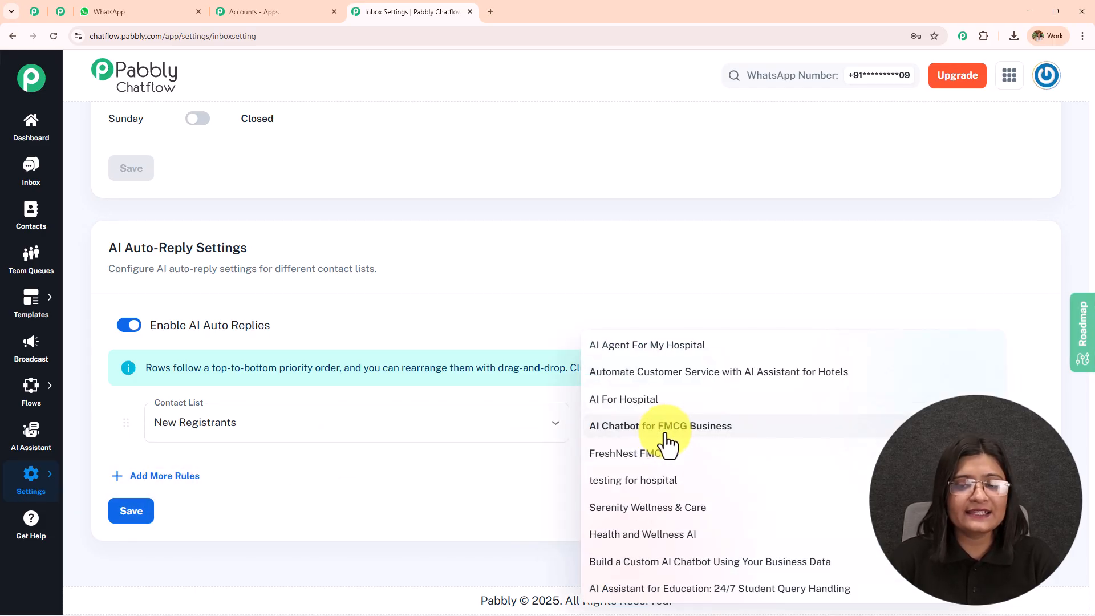
{"action": "left_click", "coordinate": [664, 346]}
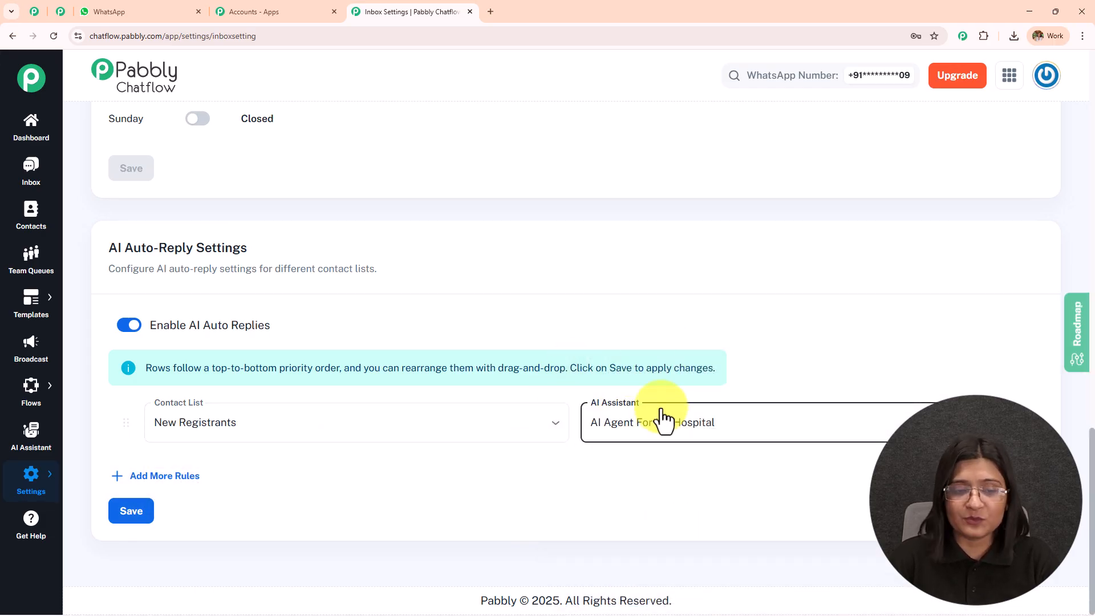
Step: Add a second auto-reply rule assigning "AI For Hospital" to the contact list "All Contact" and save the settings
{"action": "left_click", "coordinate": [181, 477]}
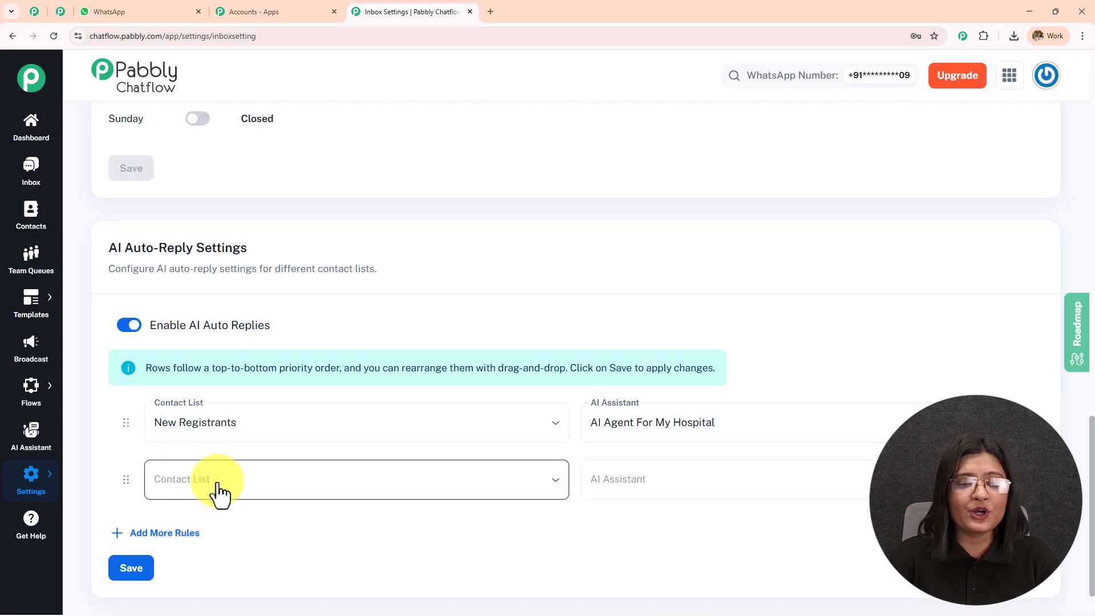
{"action": "left_click", "coordinate": [248, 479]}
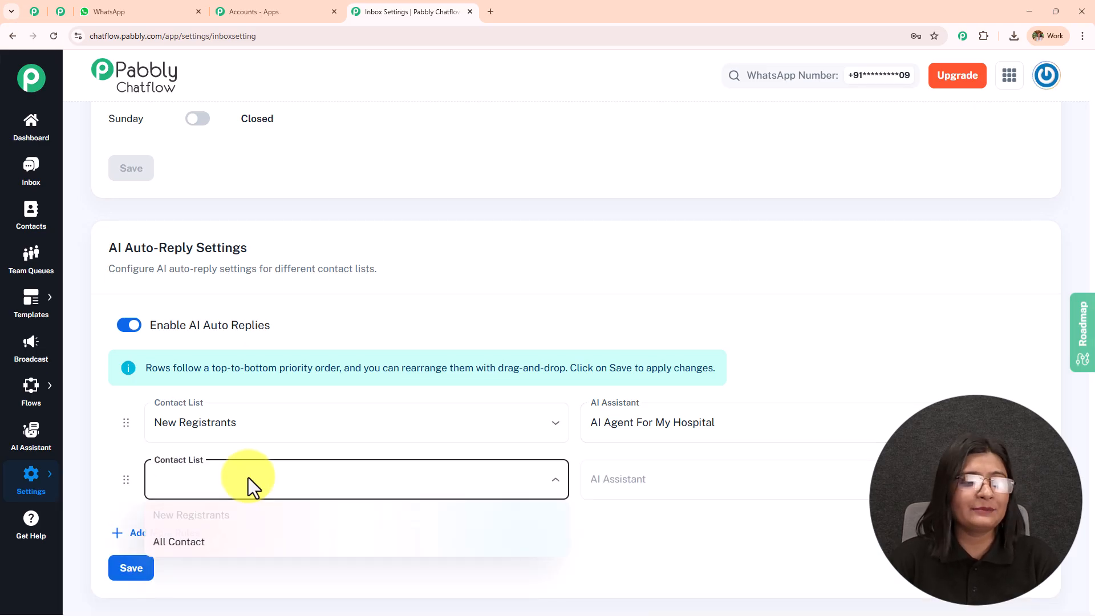
{"action": "left_click", "coordinate": [238, 551]}
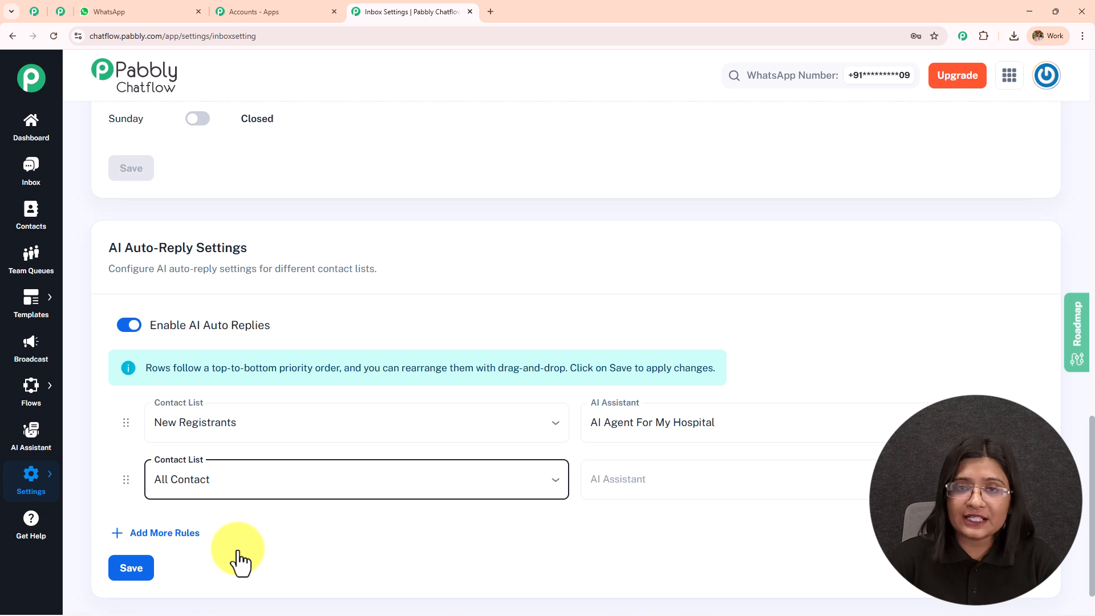
{"action": "left_click", "coordinate": [630, 486]}
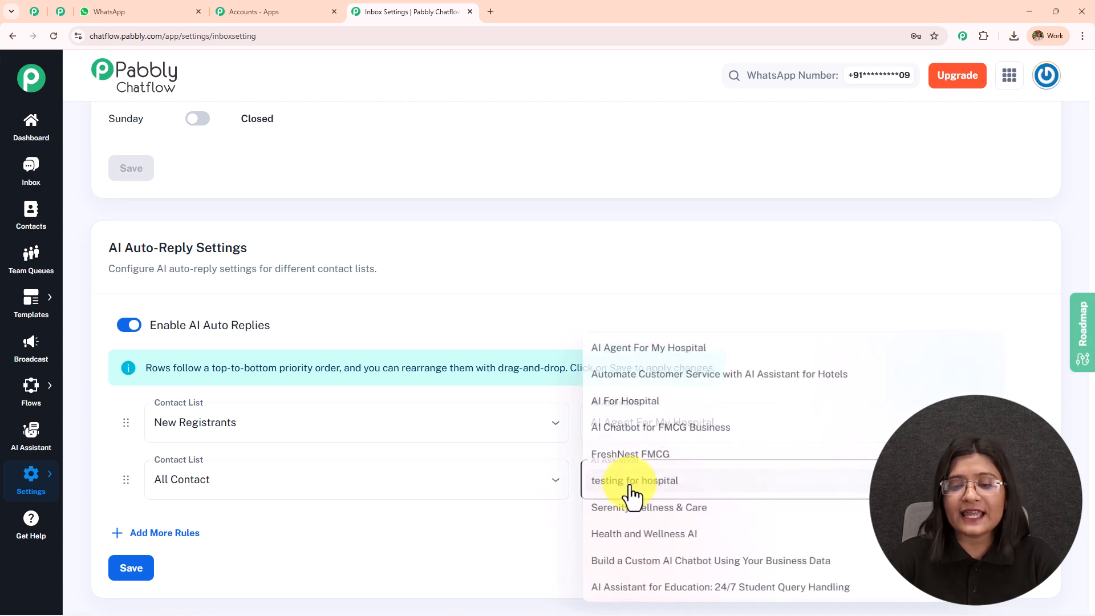
{"action": "left_click", "coordinate": [617, 406]}
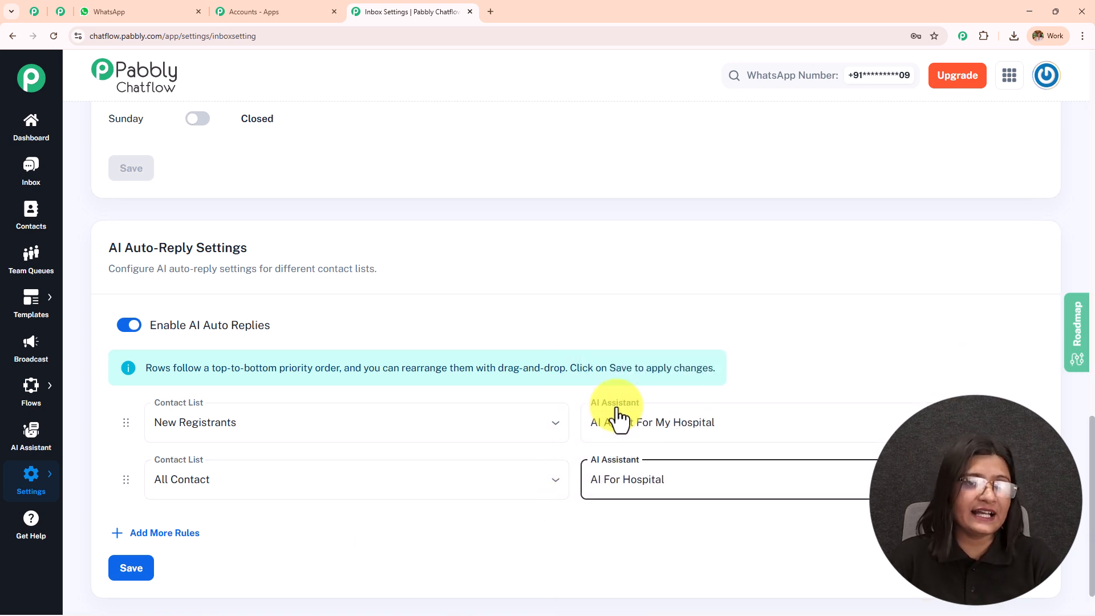
{"action": "left_click", "coordinate": [135, 570]}
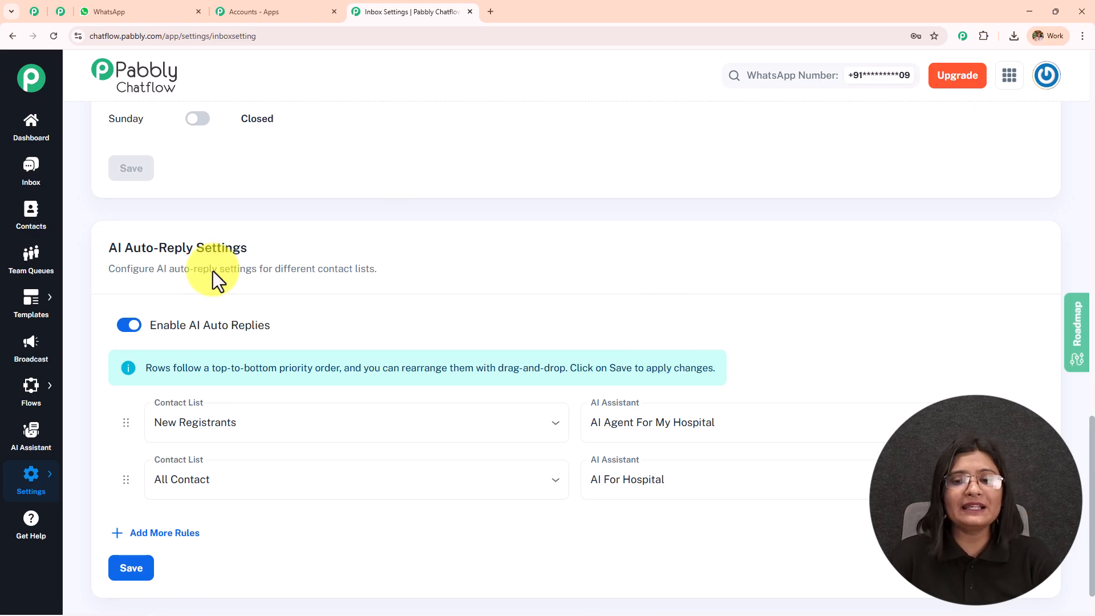
Step: Switch to WhatsApp and send "How long does the ambulance take to arrive?" to the Pabbly Chatflow Number
{"action": "left_click", "coordinate": [146, 3]}
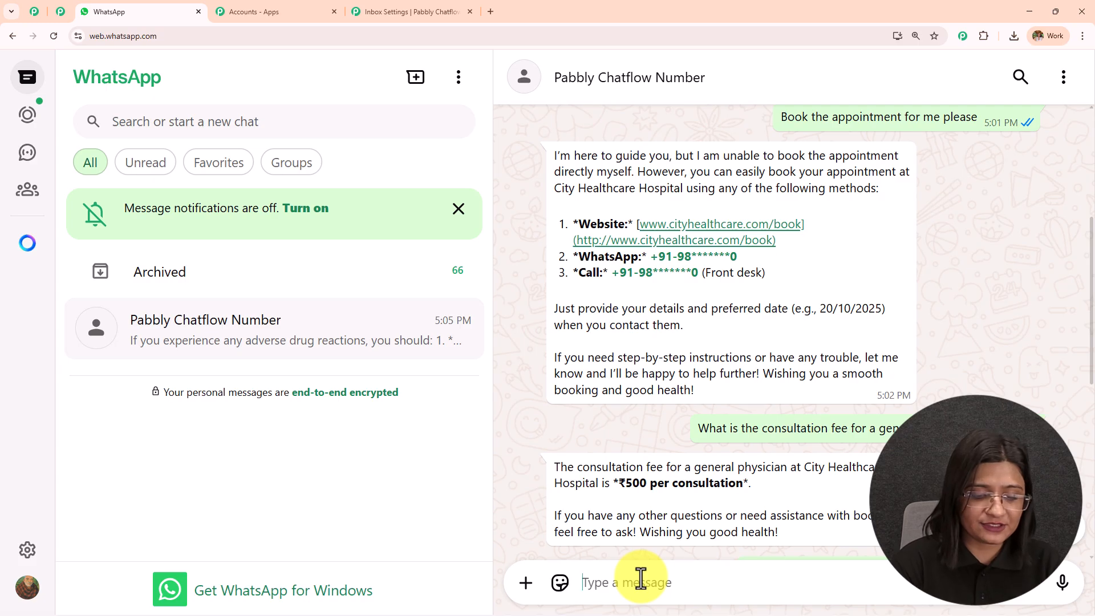
{"action": "type", "text": "How long does the ambulance take to arrive?"}
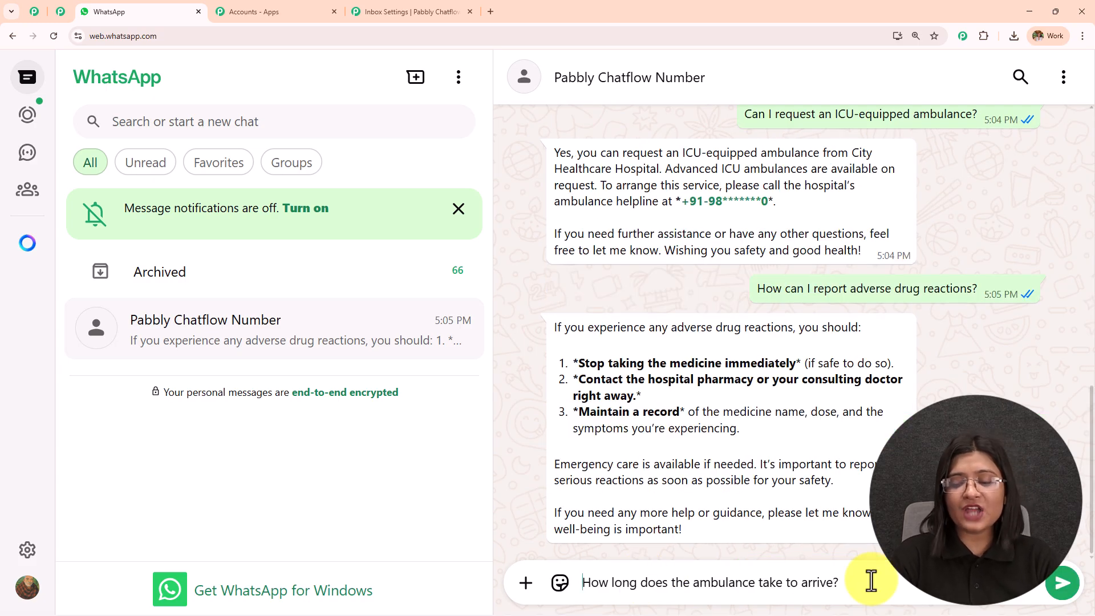
{"action": "key", "text": "Return"}
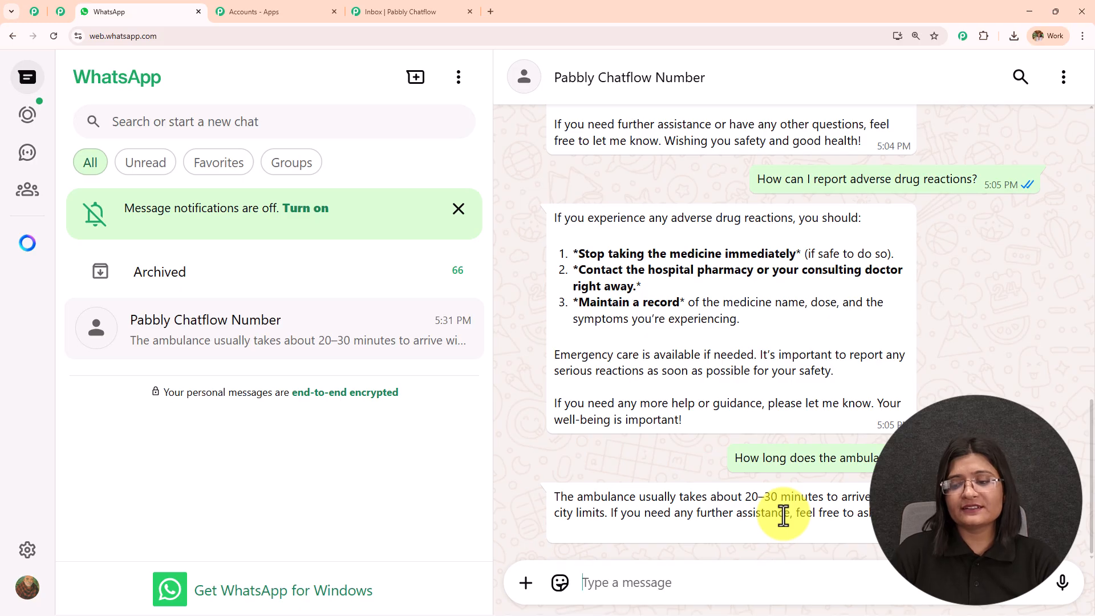
Step: Send the message "Is there a pharmacy inside the hospital?" in the same chat
{"action": "left_click", "coordinate": [671, 594]}
{"action": "type", "text": "Is there a pharmacy inside the hospital?"}
{"action": "key", "text": "BackSpace"}
{"action": "key", "text": "BackSpace"}
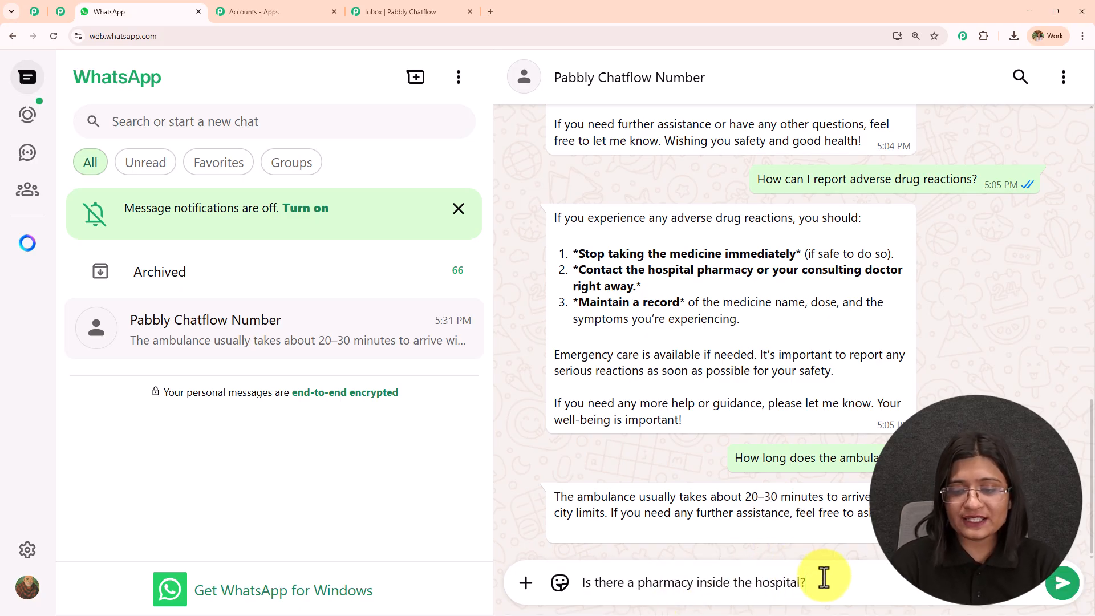
{"action": "key", "text": "Return"}
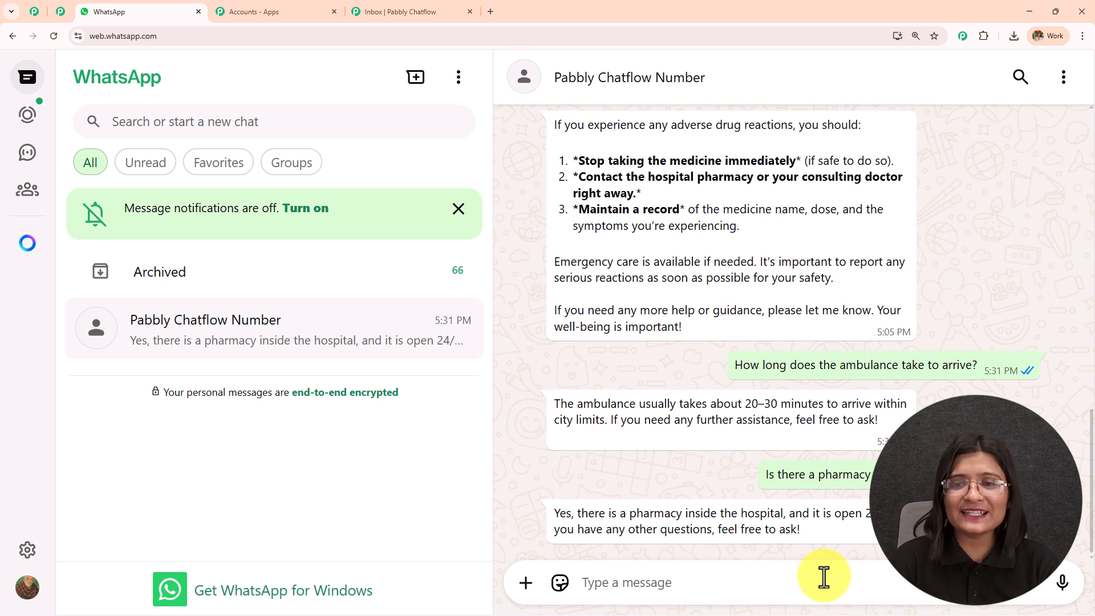
Step: Review the AI assistant's replies throughout the WhatsApp conversation, back to the first question about OPD timings
{"action": "scroll", "coordinate": [814, 506], "scroll_direction": "up", "scroll_amount": 3}
{"action": "scroll", "coordinate": [750, 508], "scroll_direction": "down", "scroll_amount": 3}
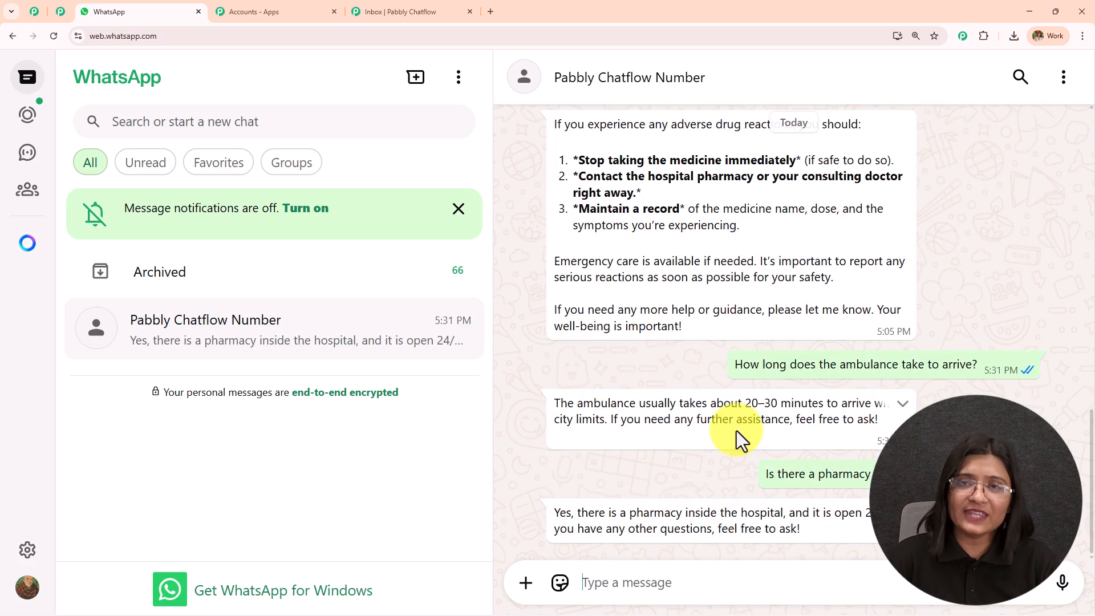
{"action": "scroll", "coordinate": [737, 430], "scroll_direction": "up", "scroll_amount": 6}
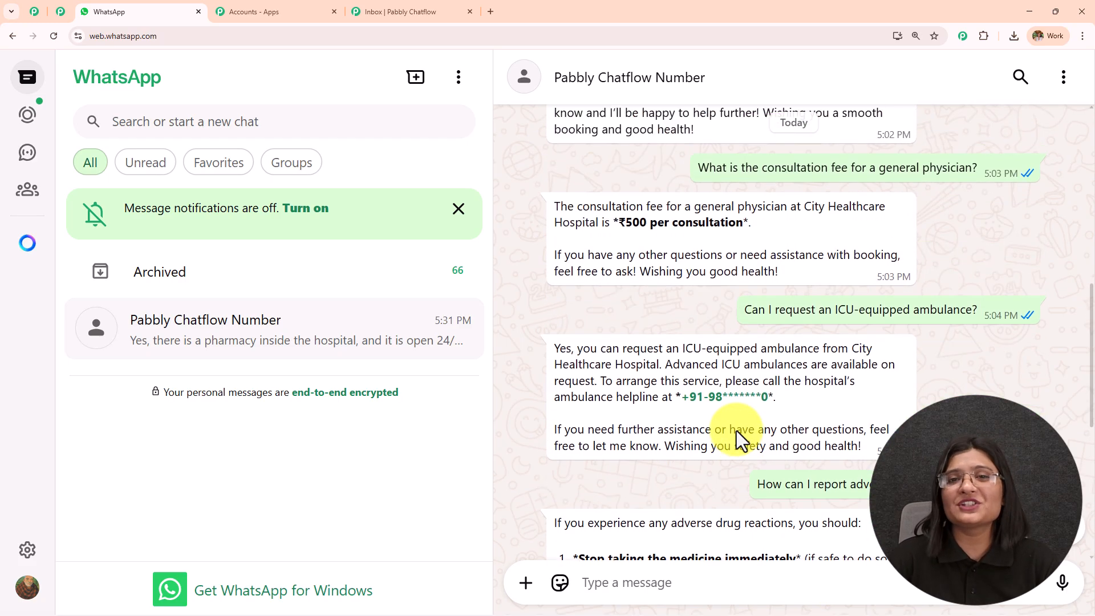
{"action": "scroll", "coordinate": [737, 430], "scroll_direction": "up", "scroll_amount": 3}
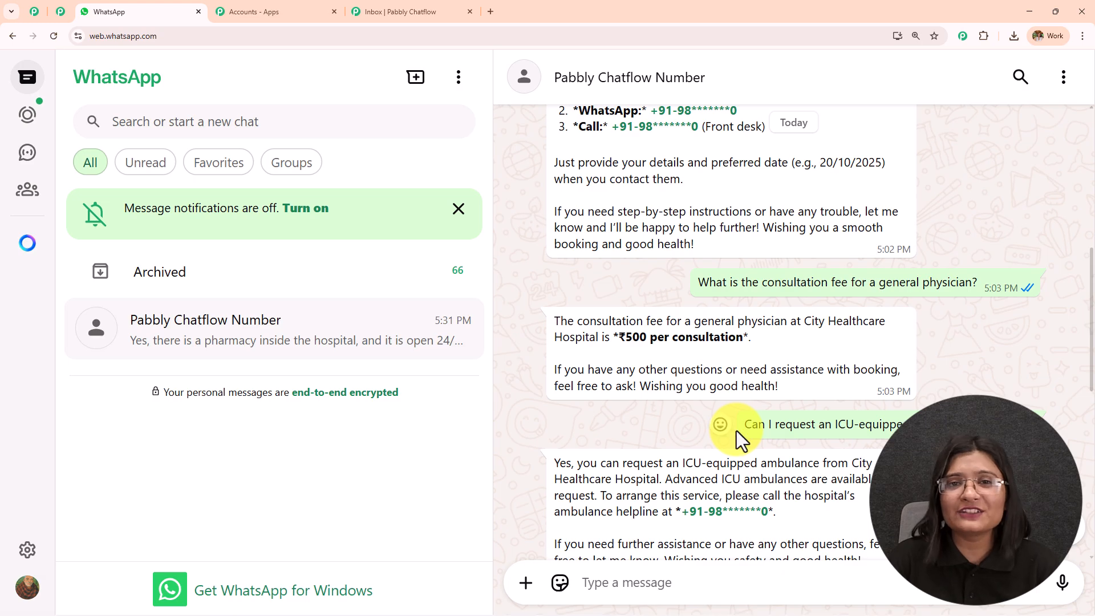
{"action": "scroll", "coordinate": [736, 429], "scroll_direction": "up", "scroll_amount": 7}
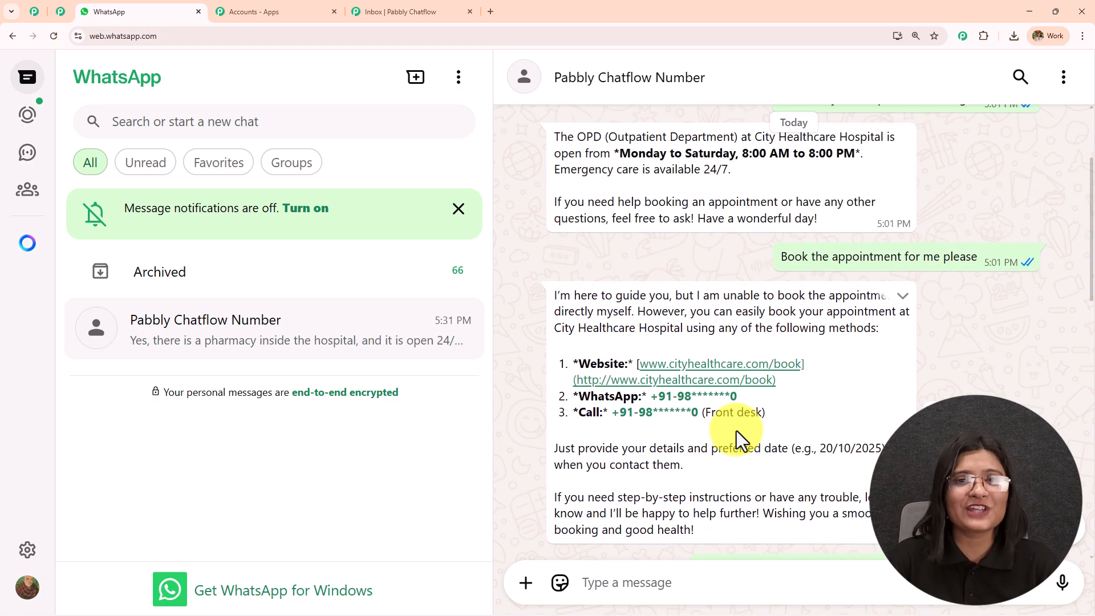
{"action": "scroll", "coordinate": [735, 431], "scroll_direction": "up", "scroll_amount": 3}
{"action": "scroll", "coordinate": [735, 431], "scroll_direction": "up", "scroll_amount": 1}
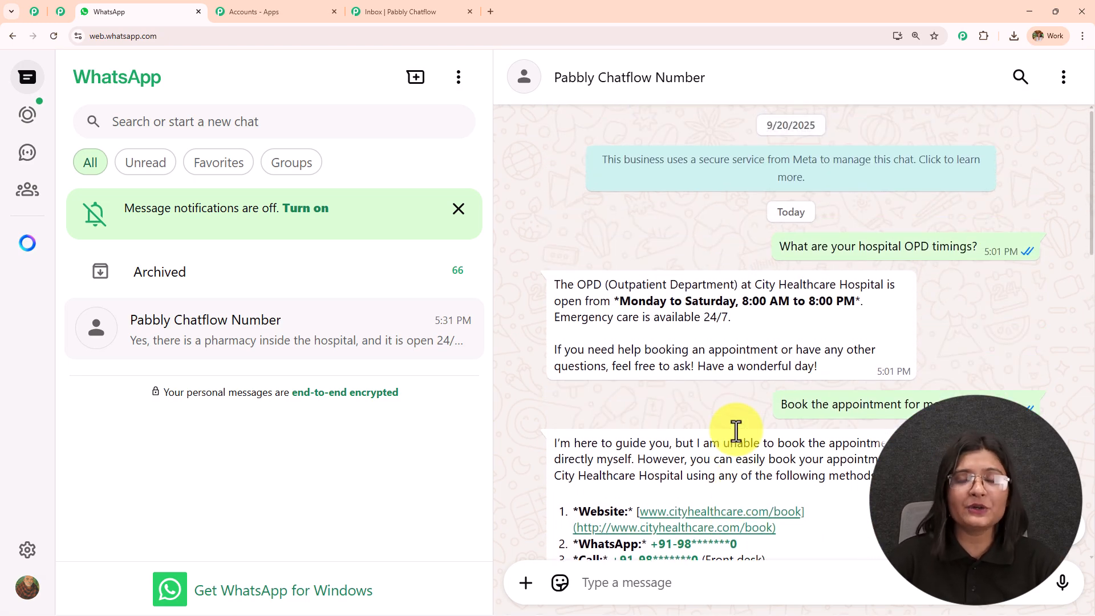